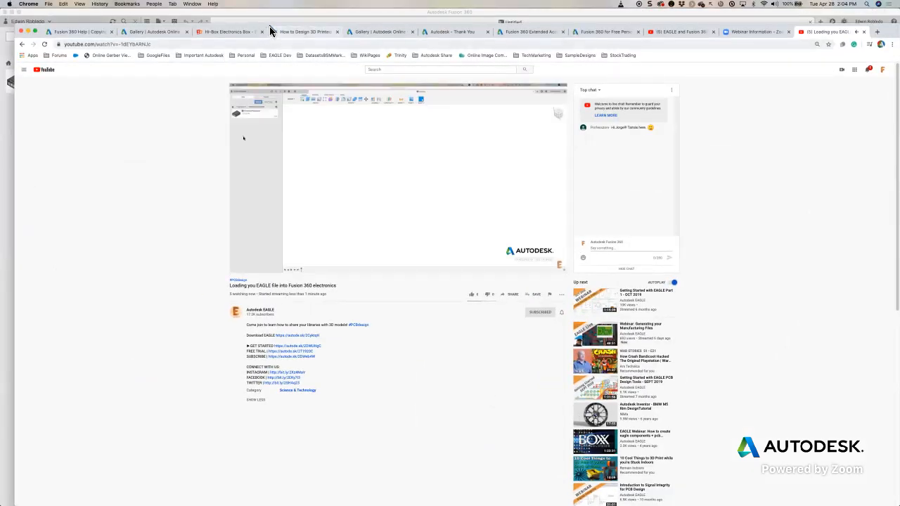
# - Switch from the browser to Fusion 360, close the data panel and open it again
pyautogui.moveTo(883, 31); pyautogui.dragTo(0, 29)
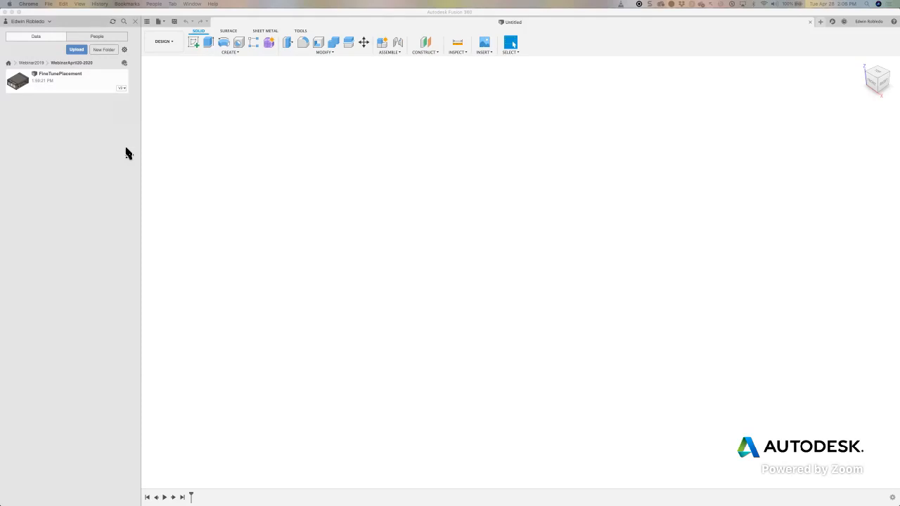
pyautogui.click(136, 22)
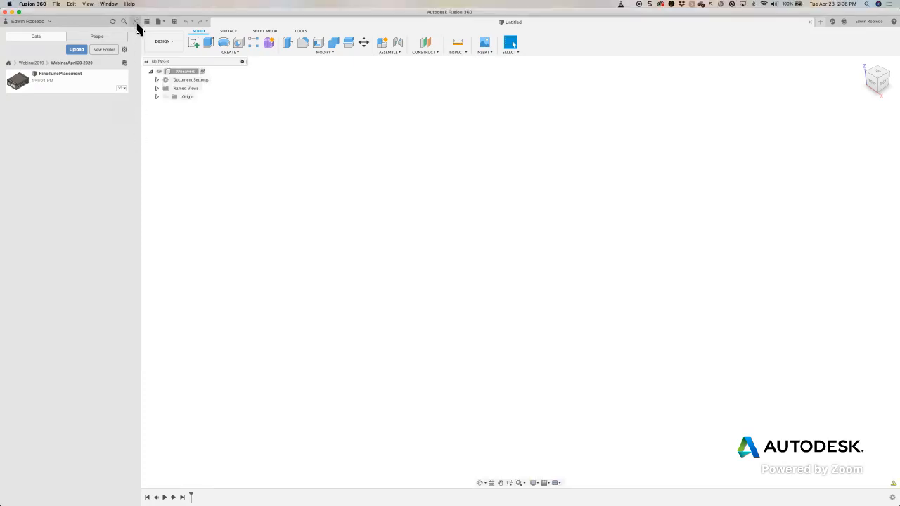
pyautogui.click(136, 25)
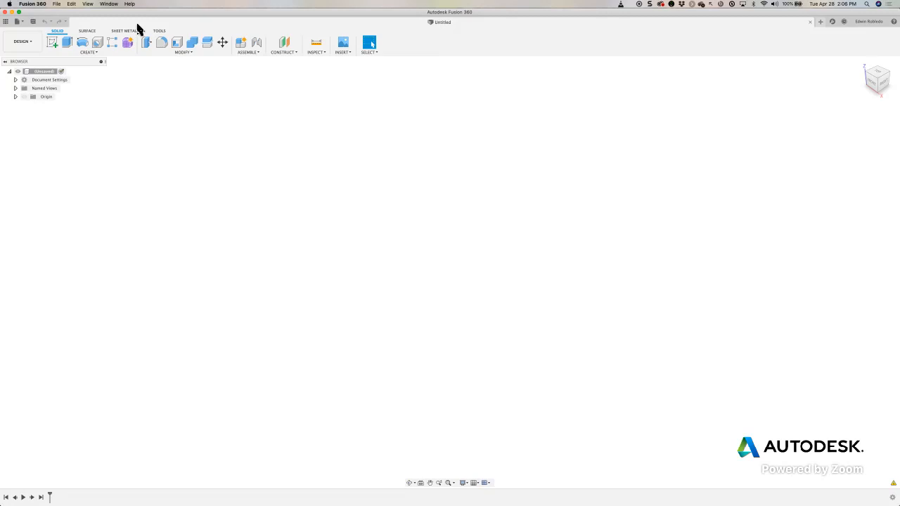
pyautogui.click(6, 22)
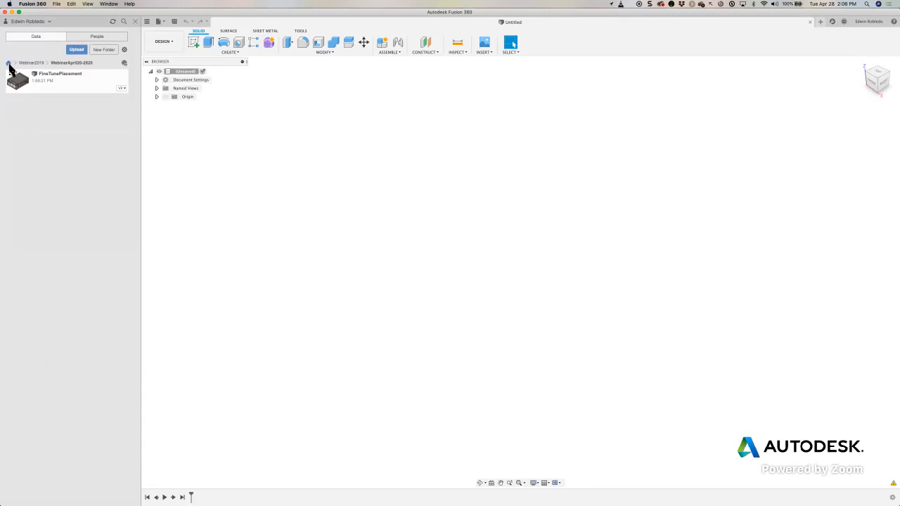
# - Create a folder named Webinar inside the WebinarApril20-2020 project folder and open it
pyautogui.click(104, 50)
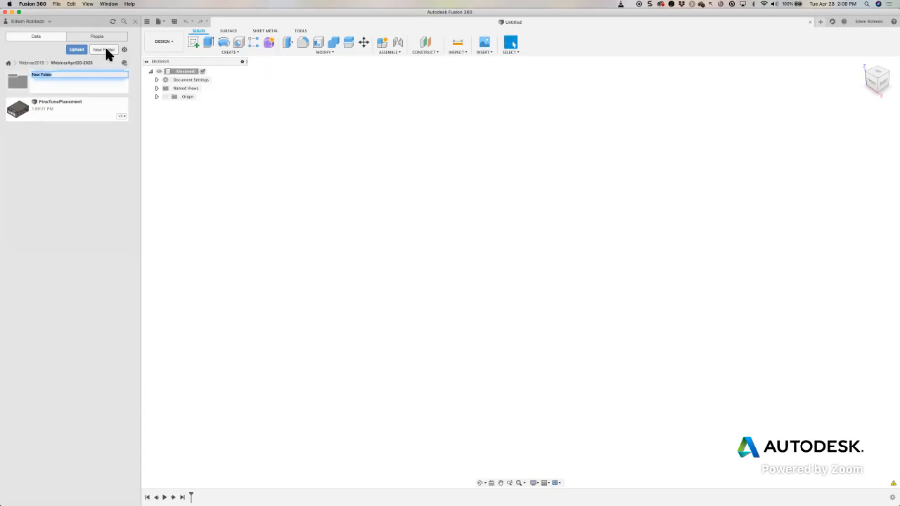
pyautogui.press('BackSpace')
pyautogui.write('Webinar')
pyautogui.press('BackSpace')
pyautogui.press('BackSpace')
pyautogui.press('BackSpace')
pyautogui.press('BackSpace')
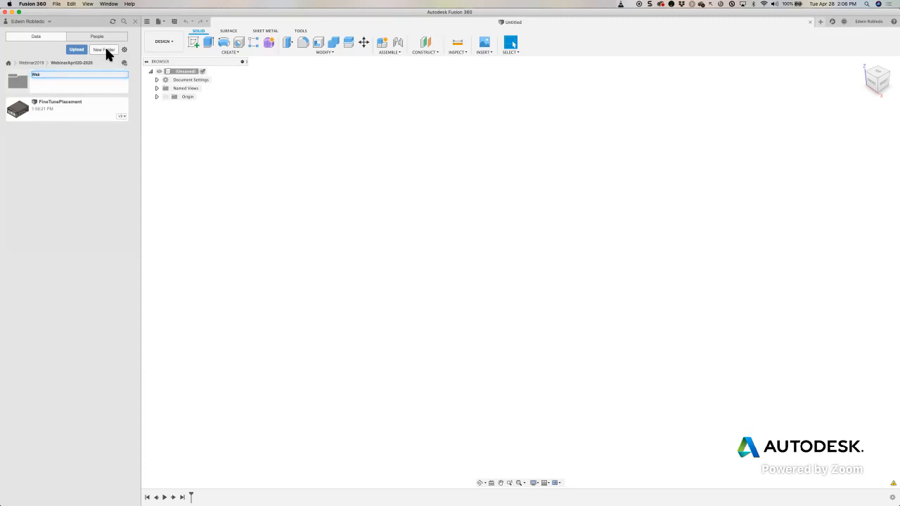
pyautogui.write('inar')
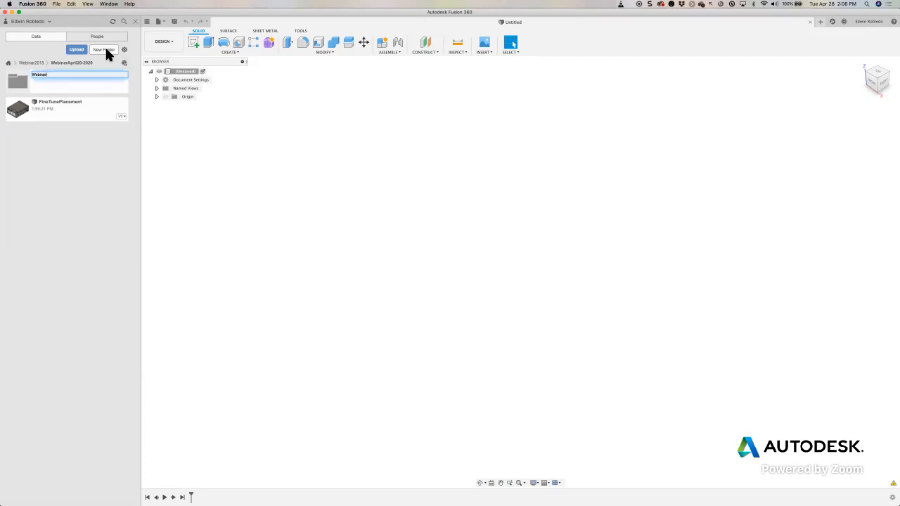
pyautogui.press('Return')
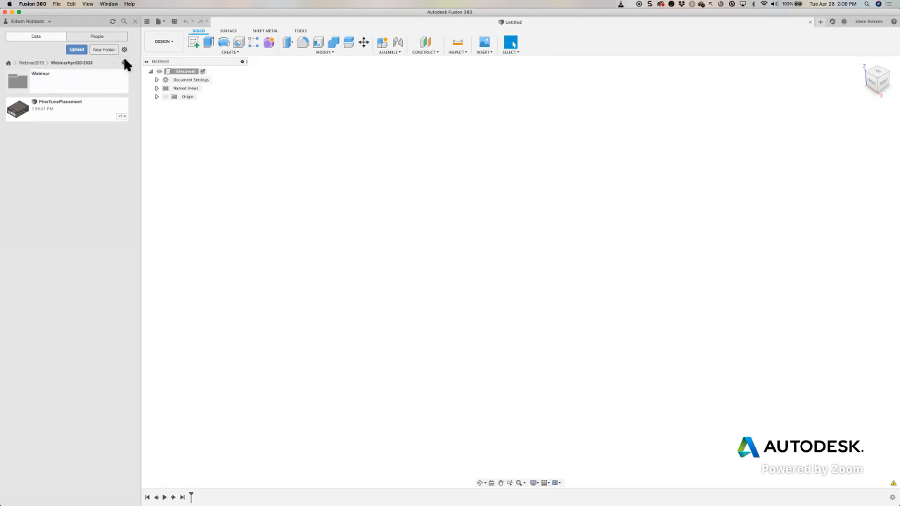
pyautogui.doubleClick(83, 86)
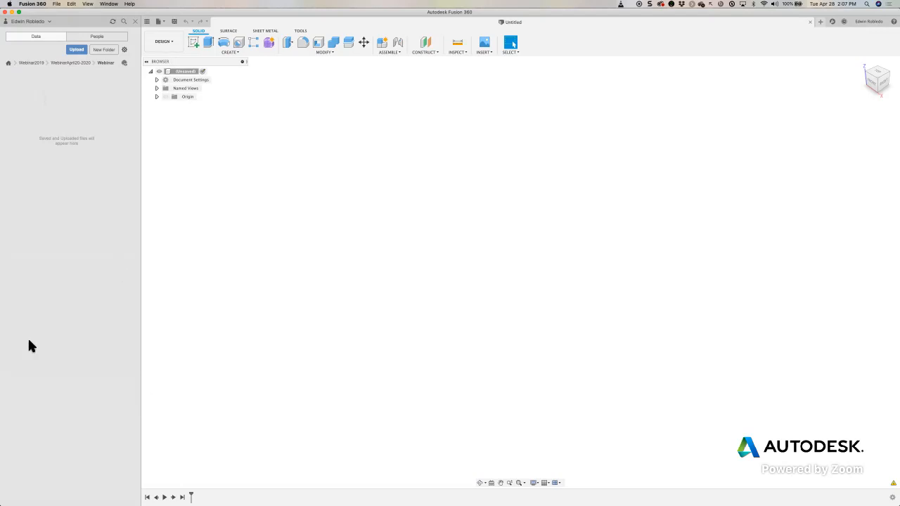
# - Switch to Finder and look through the eagle Projects subfolders, including the EAGLE board files and Chonker folders
pyautogui.press('super+Tab')
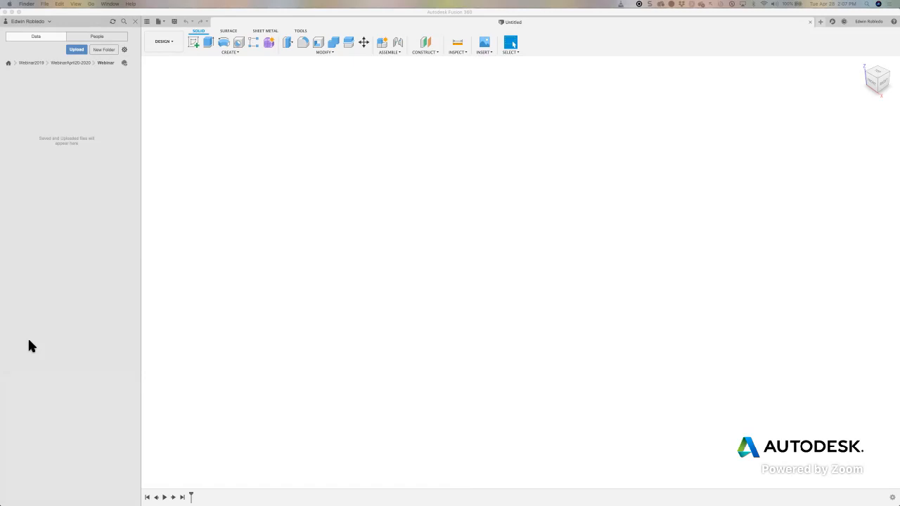
pyautogui.moveTo(29, 341); pyautogui.dragTo(410, 43)
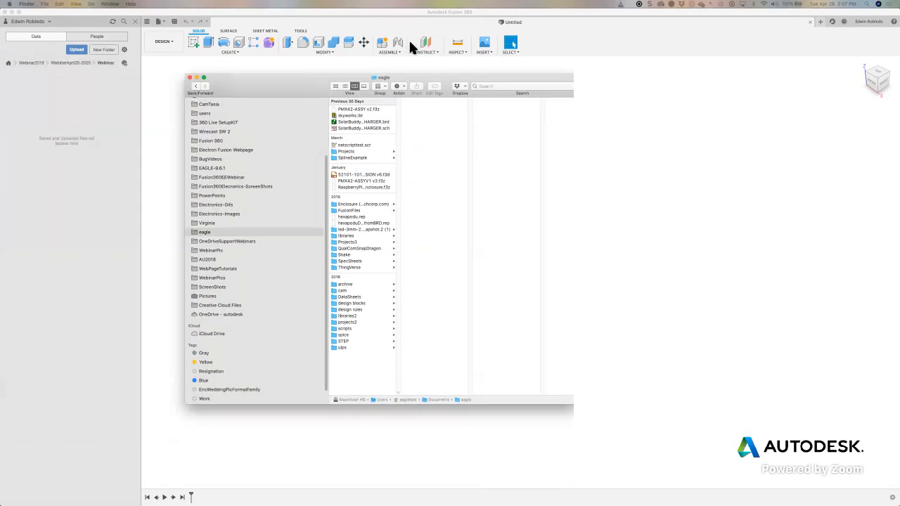
pyautogui.click(338, 117)
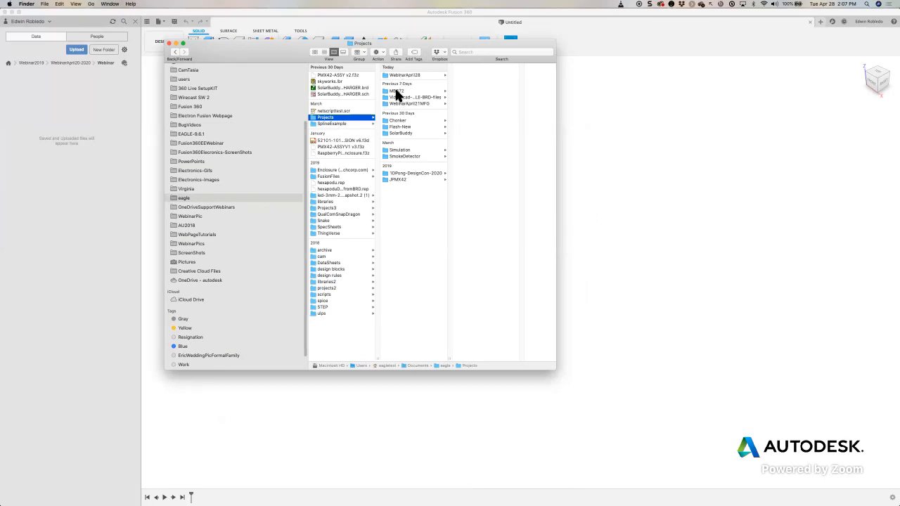
pyautogui.click(395, 99)
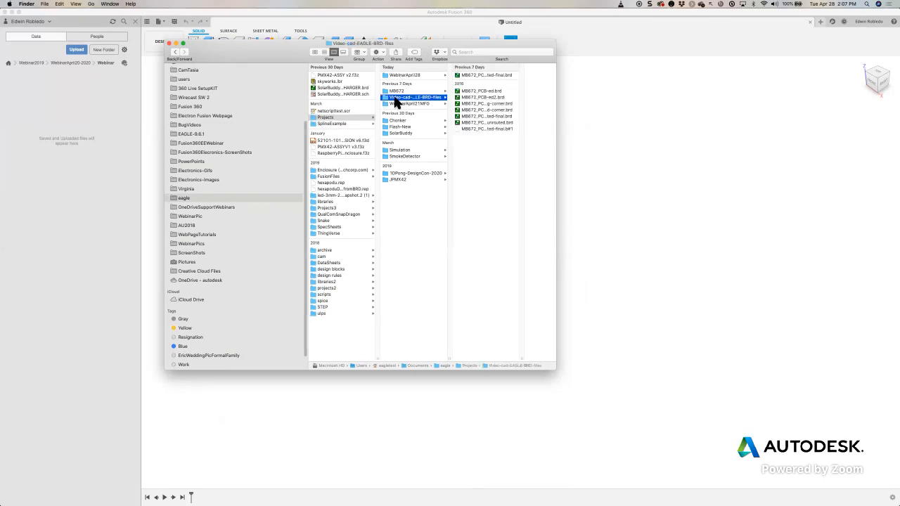
pyautogui.click(401, 121)
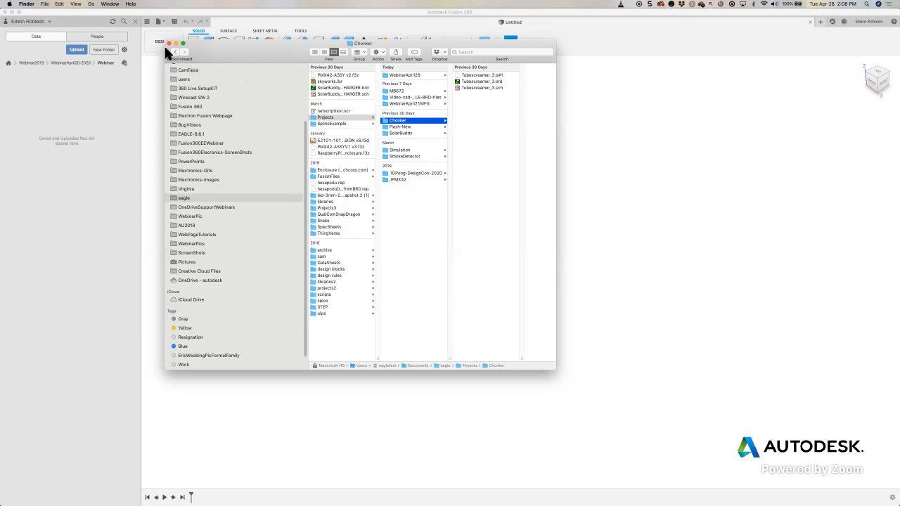
pyautogui.moveTo(246, 49)
pyautogui.mouseDown()
pyautogui.moveTo(237, 63)
pyautogui.moveTo(9, 92)
pyautogui.moveTo(51, 74)
pyautogui.moveTo(33, 73)
pyautogui.moveTo(0, 19)
pyautogui.moveTo(0, 42)
pyautogui.mouseUp()
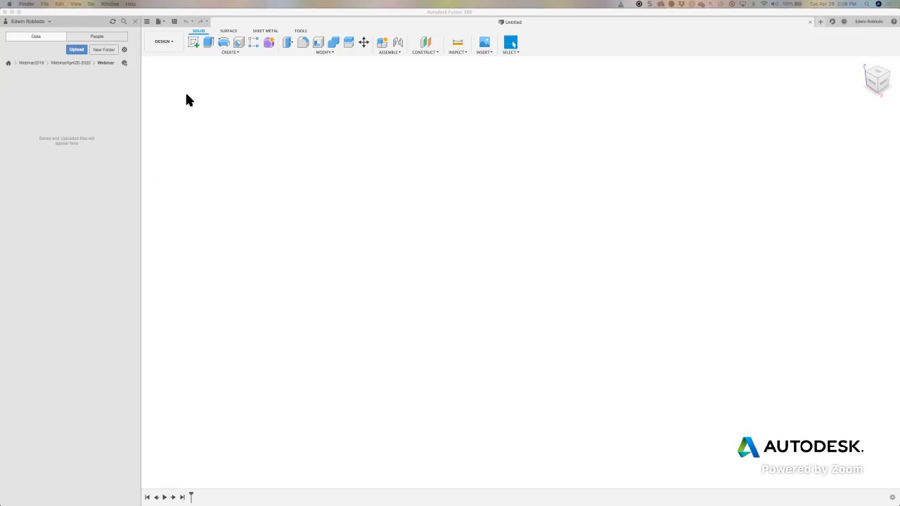
# - Create a new electronics design in Fusion 360 and close the data panel
pyautogui.click(159, 22)
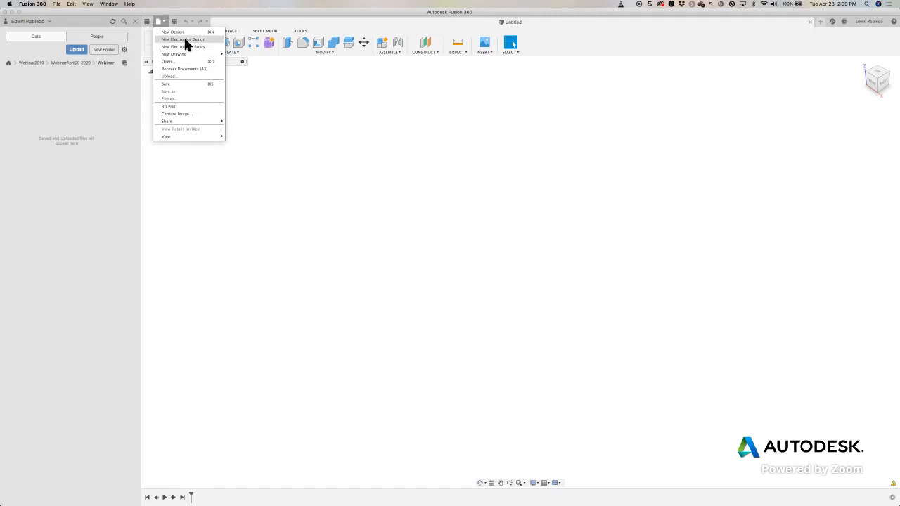
pyautogui.click(185, 41)
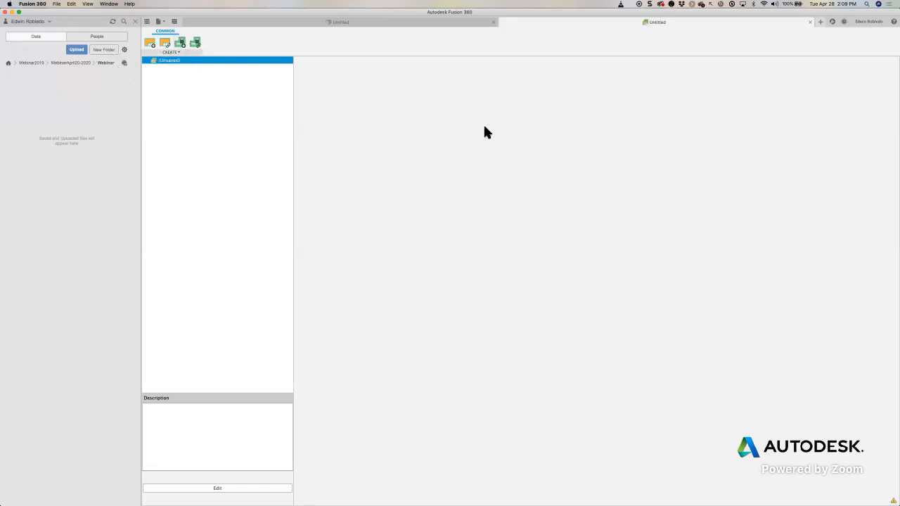
pyautogui.click(134, 22)
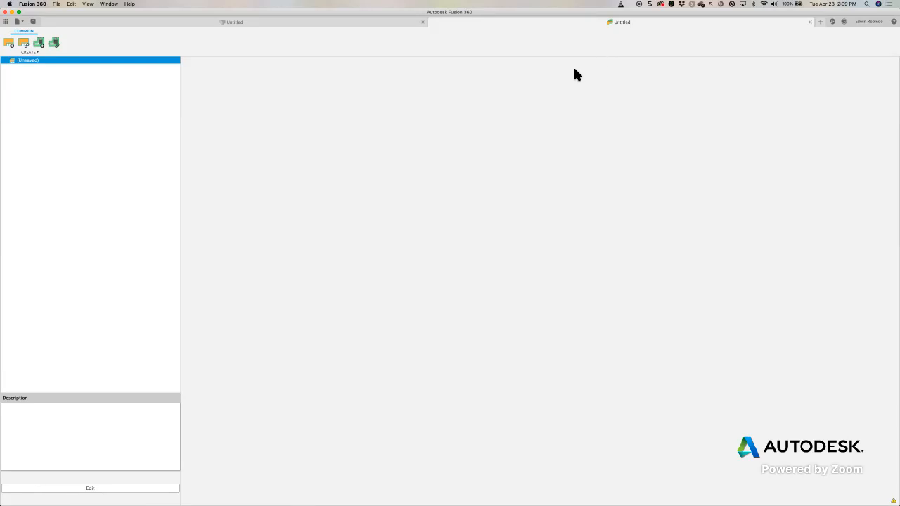
pyautogui.moveTo(529, 121)
pyautogui.mouseDown()
pyautogui.moveTo(584, 37)
pyautogui.moveTo(609, 26)
pyautogui.mouseUp()
# - Reference the schematic One Dimensional Pong.sch from the computer's WebinarApril28/Pong folder in the electronics design
pyautogui.click(9, 45)
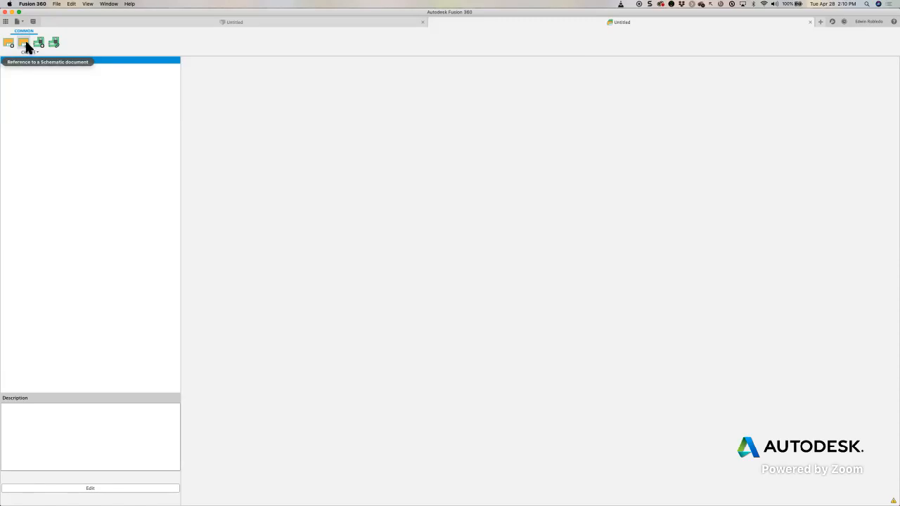
pyautogui.click(26, 44)
pyautogui.moveTo(460, 176); pyautogui.dragTo(362, 99)
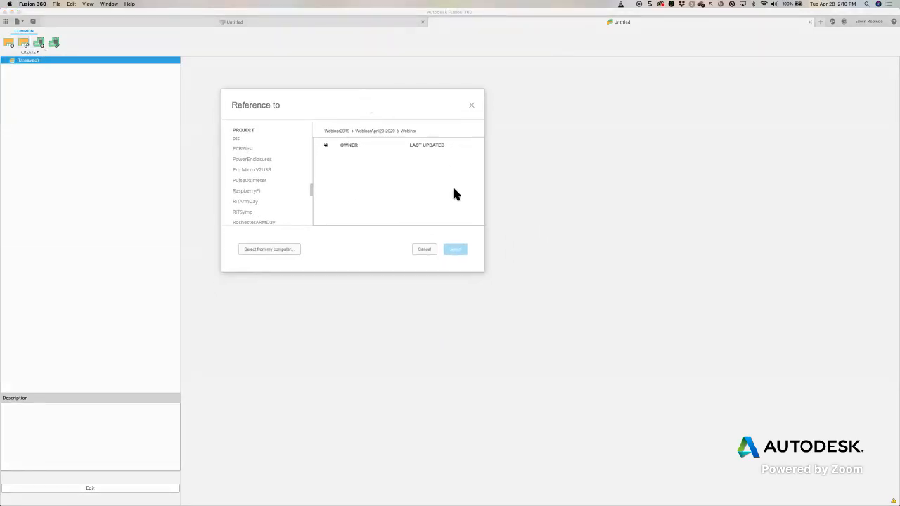
pyautogui.click(268, 249)
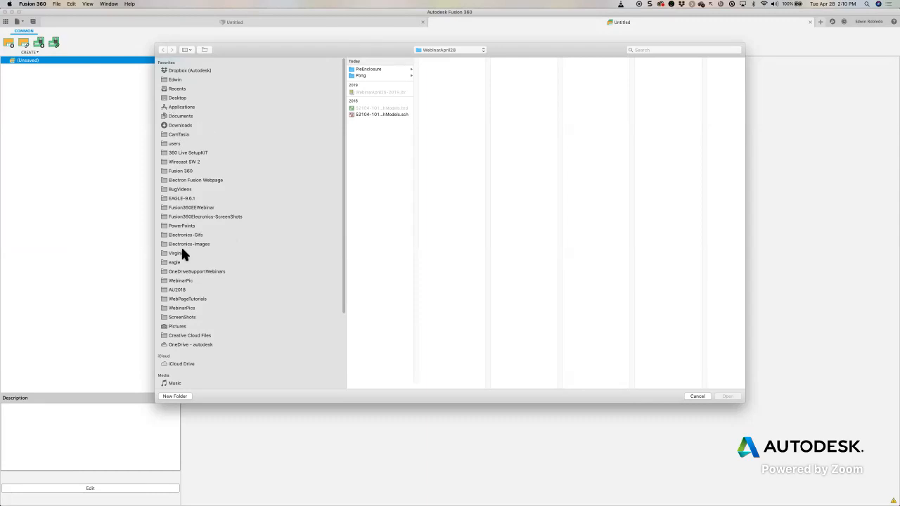
pyautogui.click(483, 53)
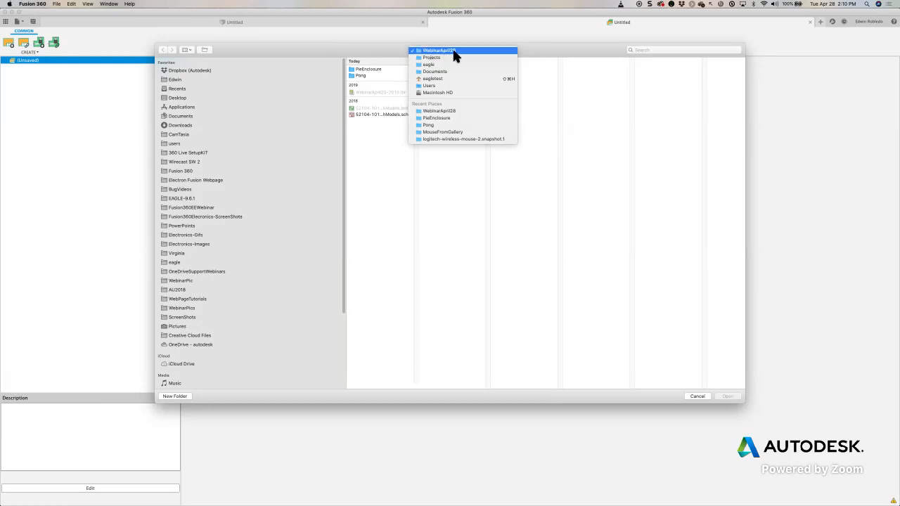
pyautogui.click(452, 51)
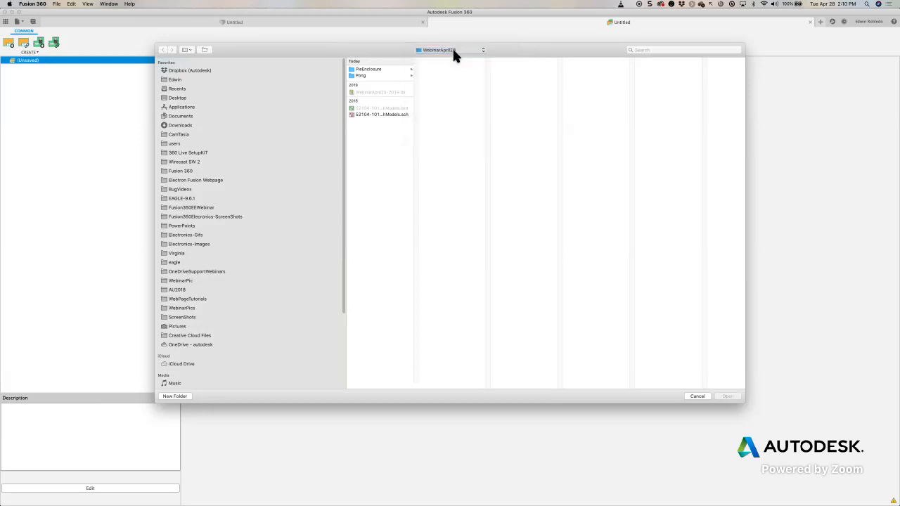
pyautogui.click(366, 76)
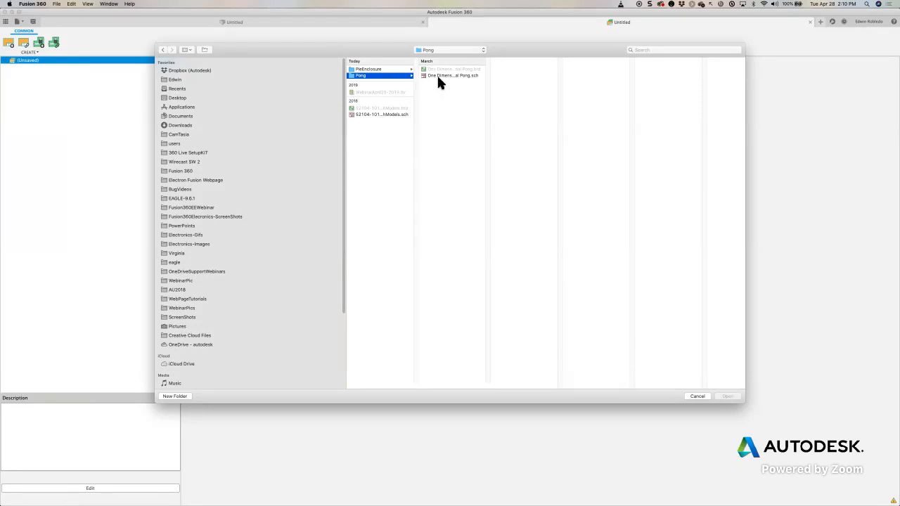
pyautogui.click(439, 76)
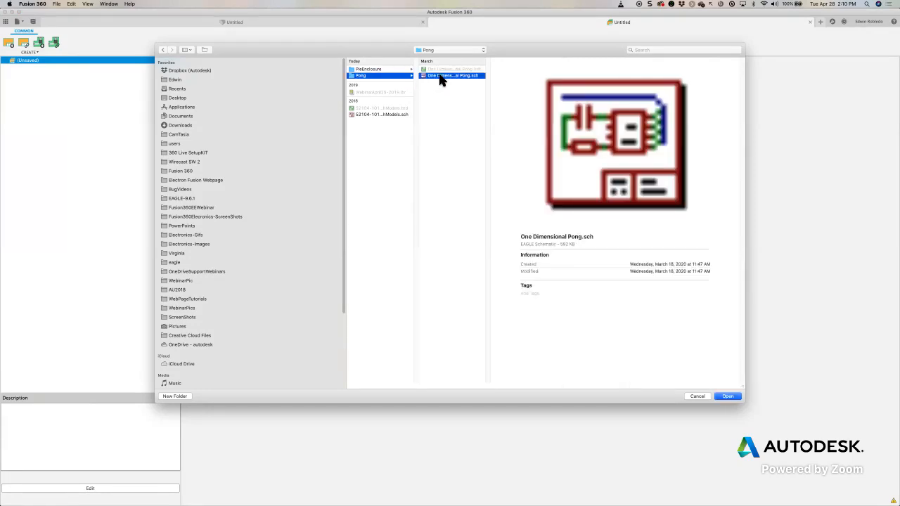
pyautogui.click(731, 396)
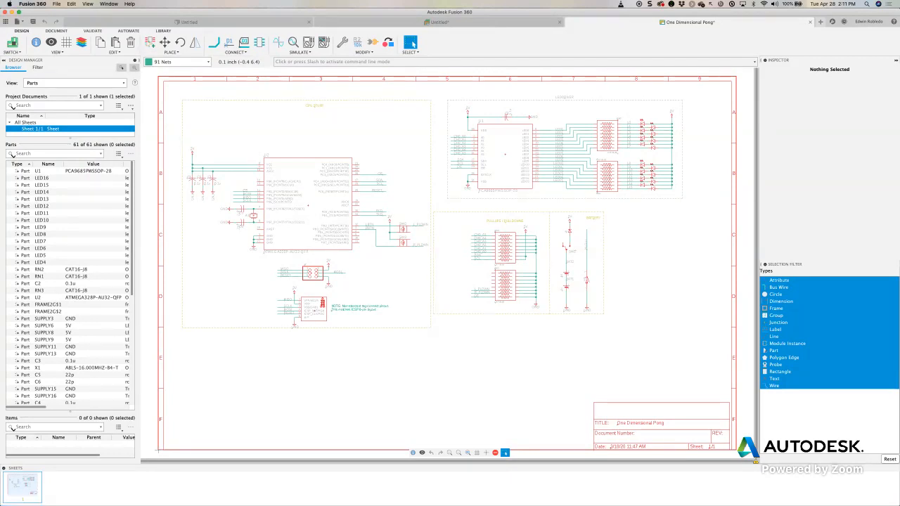
# - Collapse the schematic's sheets panel and generate the linked PCB board from the schematic
pyautogui.click(3, 469)
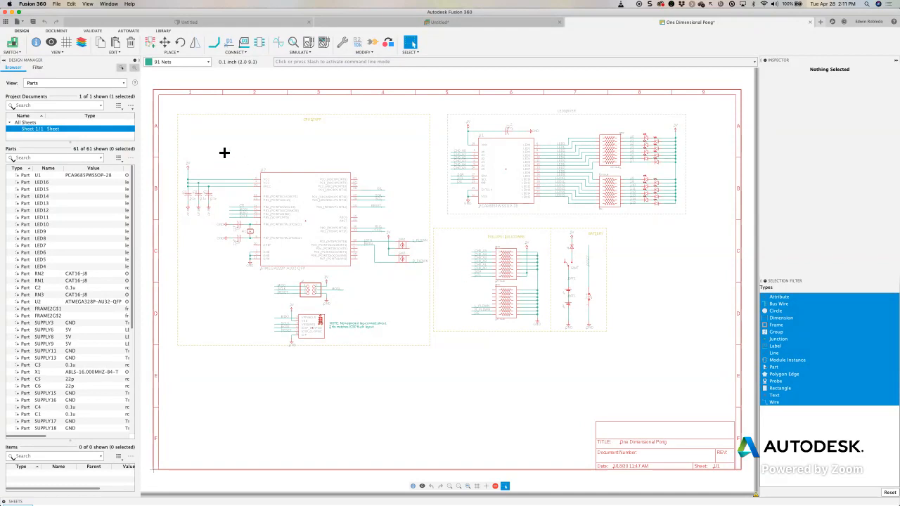
pyautogui.click(14, 45)
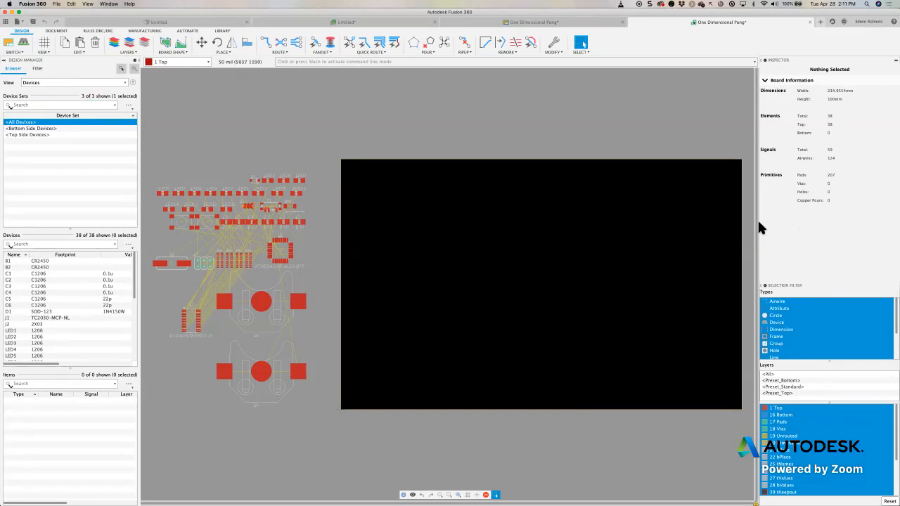
pyautogui.moveTo(265, 375)
pyautogui.mouseDown()
pyautogui.moveTo(310, 381)
pyautogui.moveTo(447, 361)
pyautogui.moveTo(473, 329)
pyautogui.moveTo(643, 357)
pyautogui.moveTo(672, 374)
pyautogui.moveTo(240, 387)
pyautogui.moveTo(243, 358)
pyautogui.moveTo(248, 374)
pyautogui.mouseUp()
pyautogui.press('Escape')
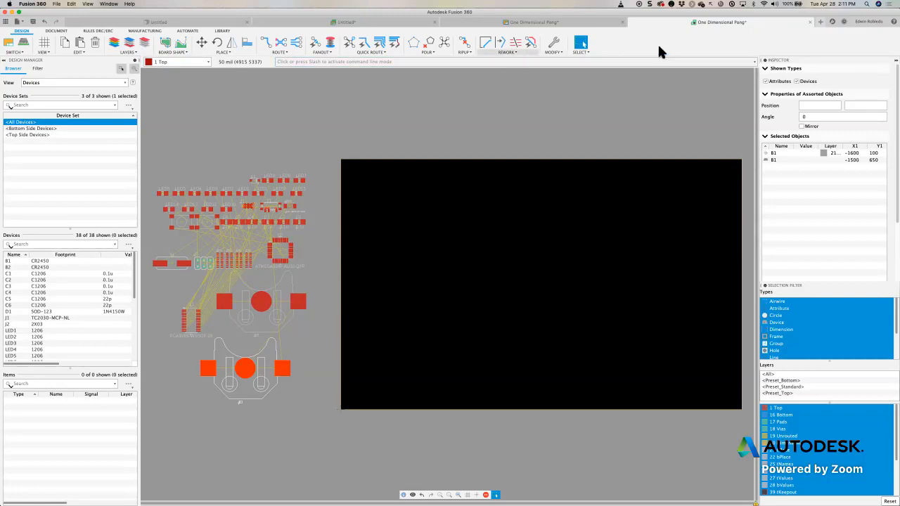
# - Return to the untitled electronics design, expand its document tree and preview the linked schematic and board
pyautogui.click(345, 23)
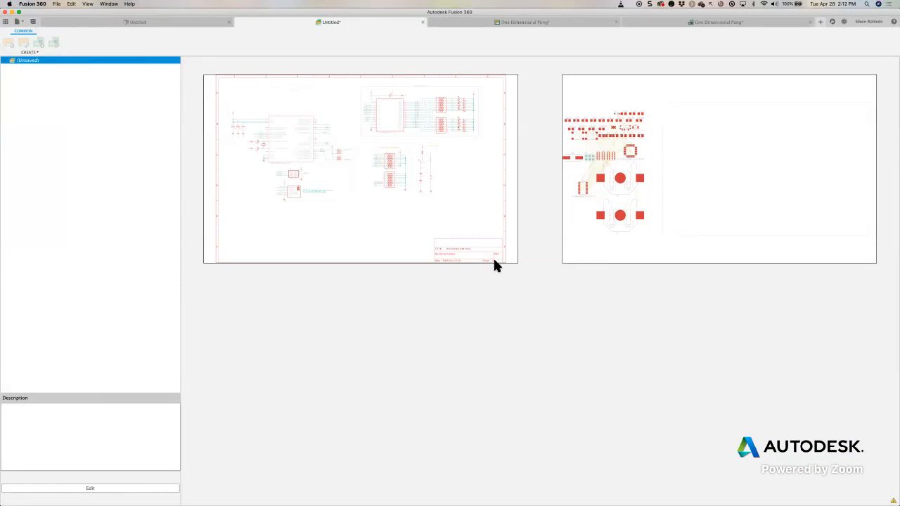
pyautogui.click(9, 61)
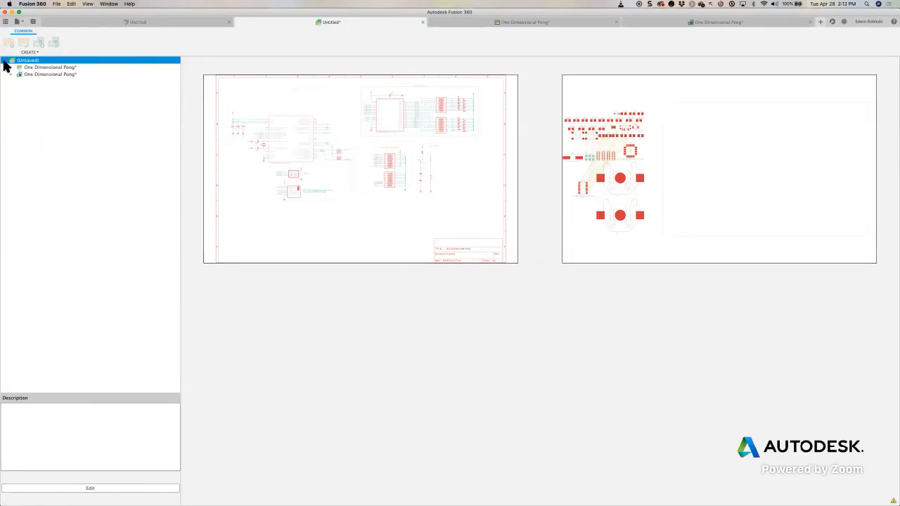
pyautogui.click(28, 73)
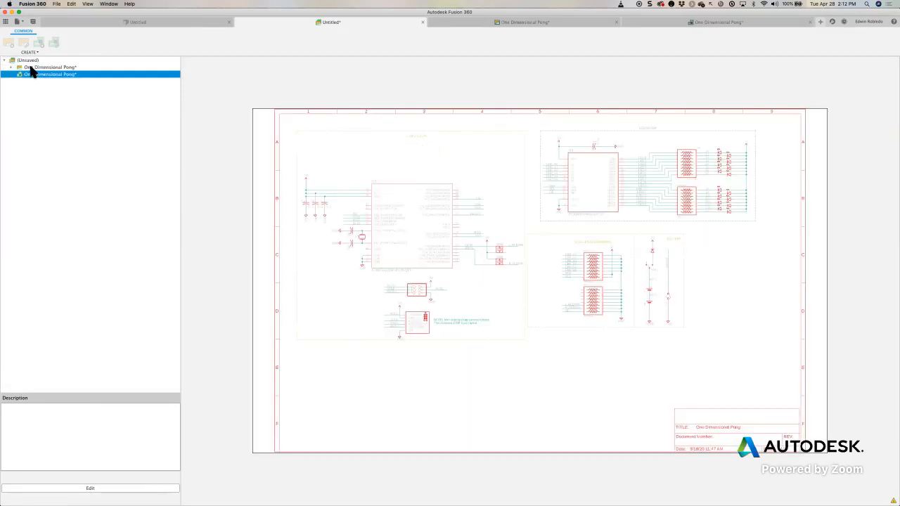
pyautogui.click(29, 67)
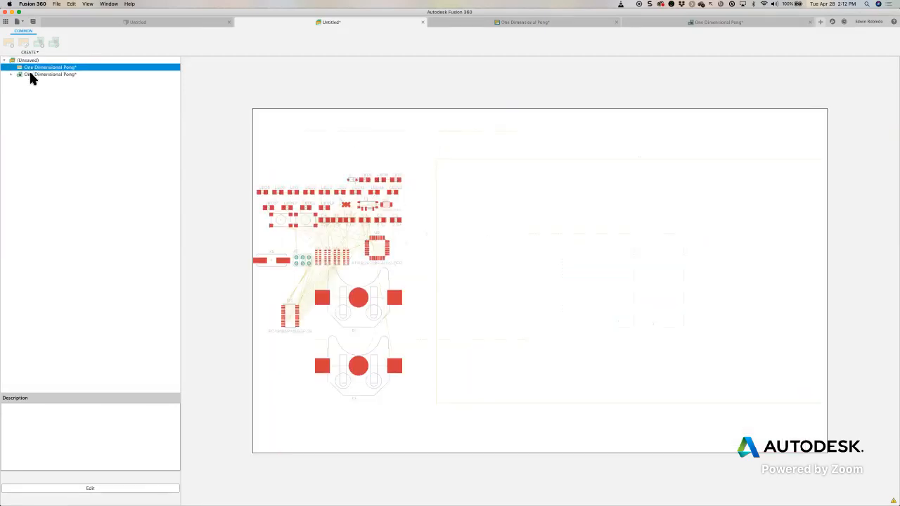
pyautogui.click(30, 74)
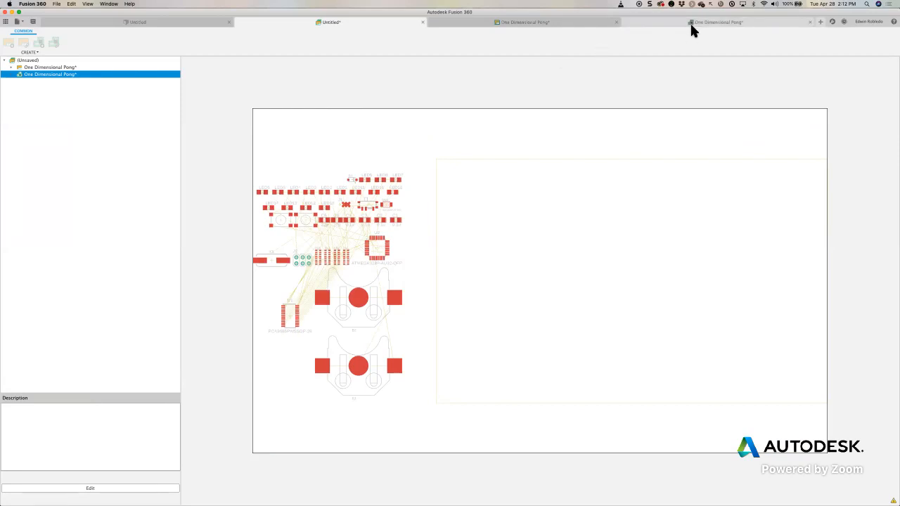
# - Close the generated One Dimensional Pong board without saving it
pyautogui.click(714, 25)
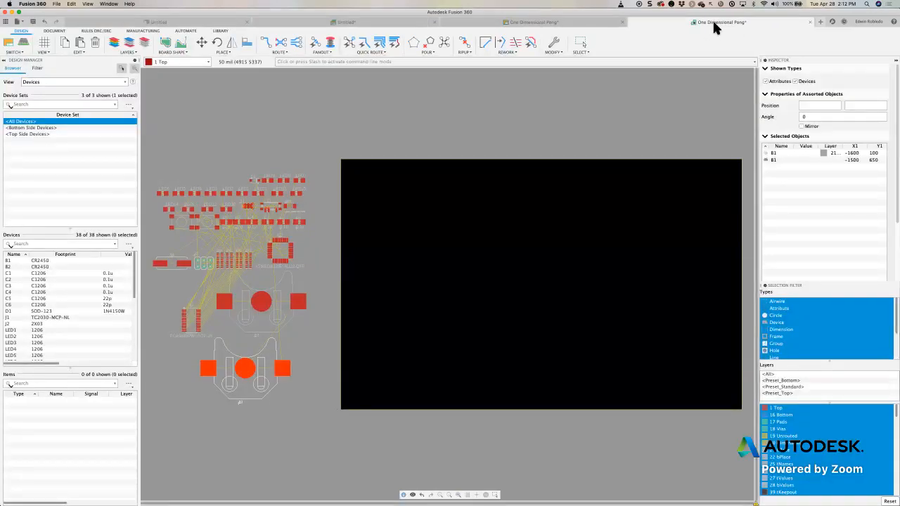
pyautogui.click(810, 22)
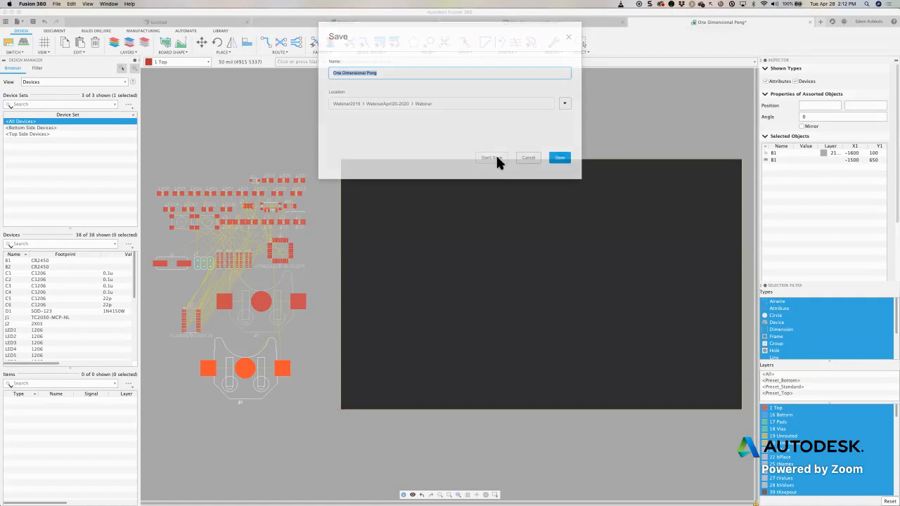
pyautogui.click(494, 157)
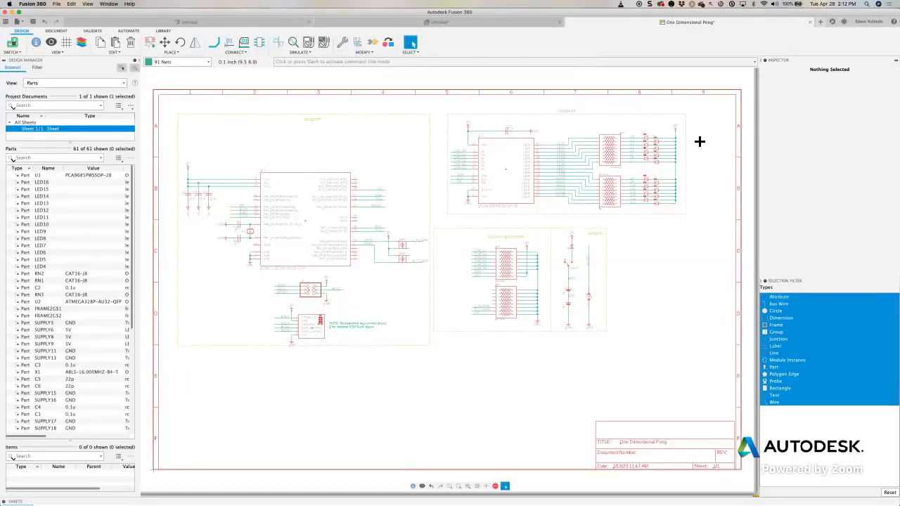
# - Reference the existing board One Dimensional Pong.brd from the computer's WebinarApril28/Pong folder in the untitled electronics design
pyautogui.click(510, 21)
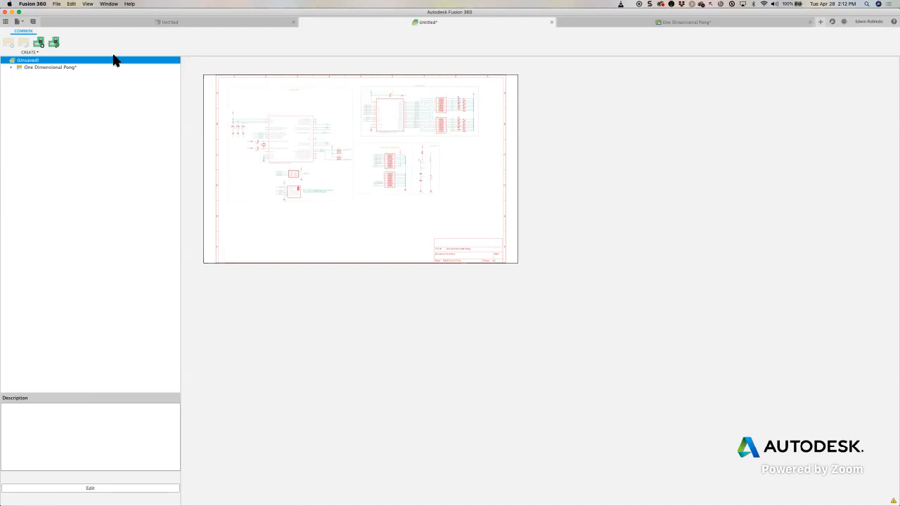
pyautogui.click(55, 45)
pyautogui.moveTo(411, 181); pyautogui.dragTo(278, 87)
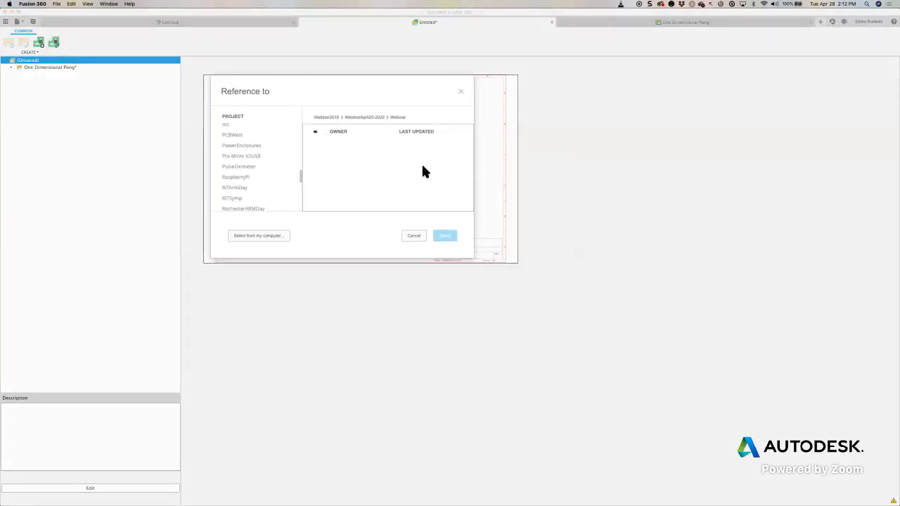
pyautogui.click(265, 237)
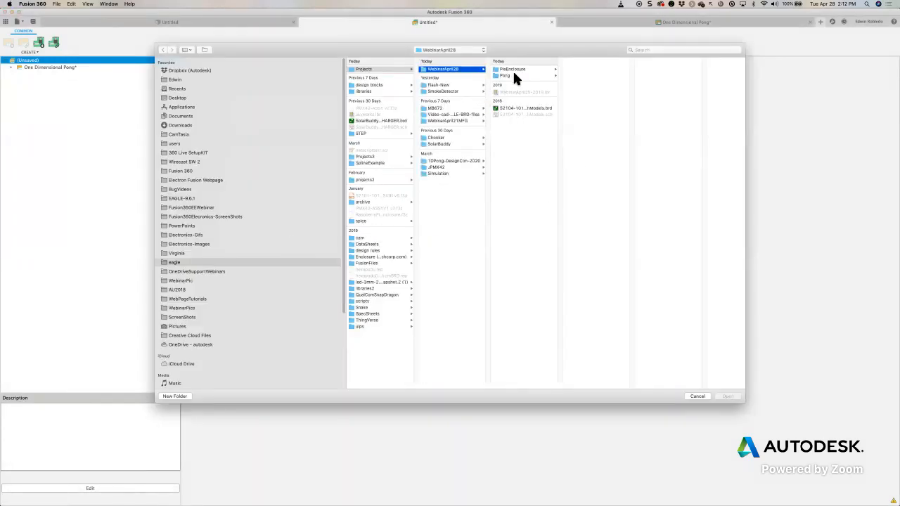
pyautogui.click(516, 75)
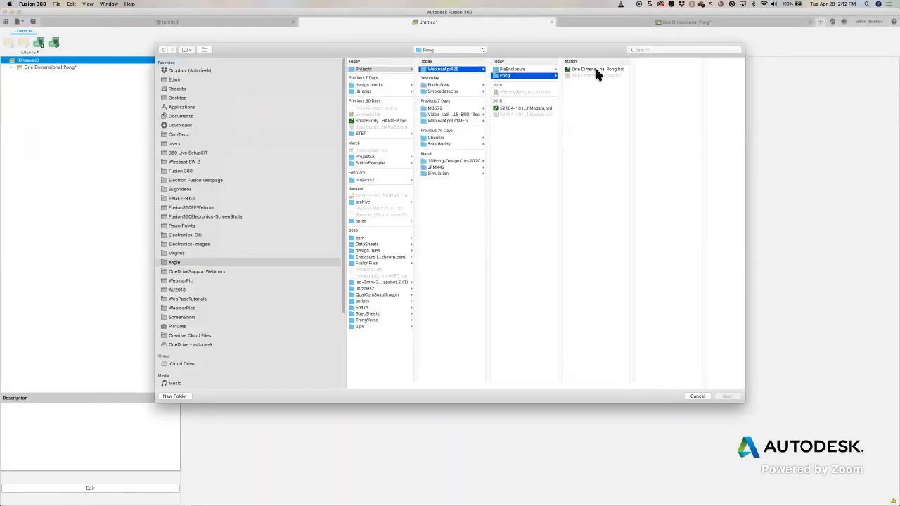
pyautogui.click(595, 70)
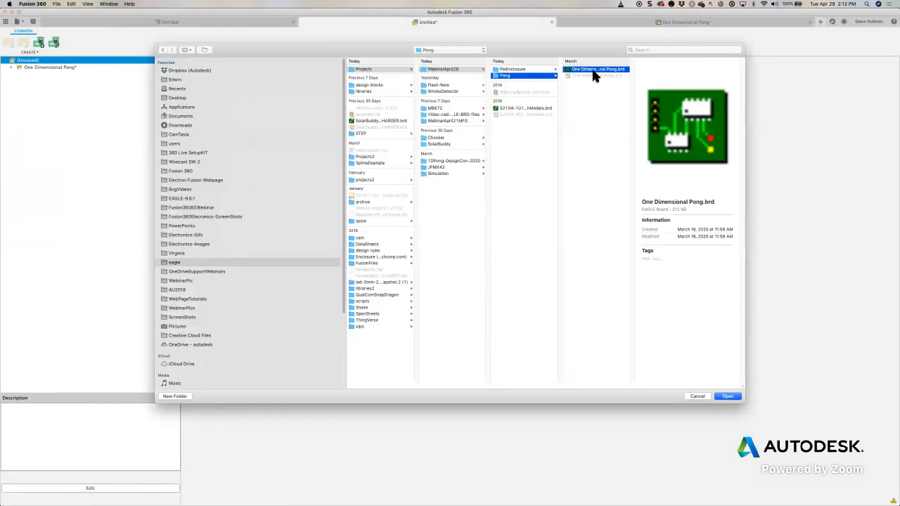
pyautogui.click(728, 396)
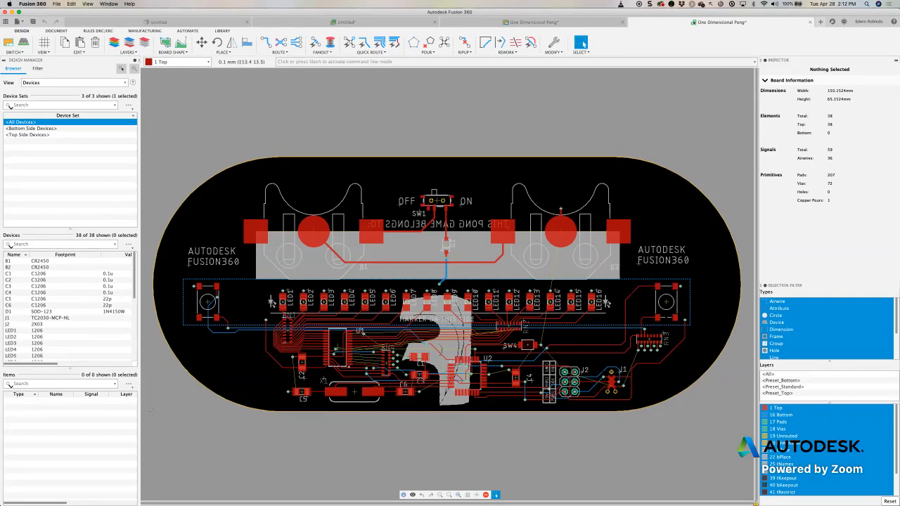
# - Check the schematic, return to the electronics design and save it as OneDPong in the Webinar folder
pyautogui.click(535, 24)
pyautogui.click(392, 24)
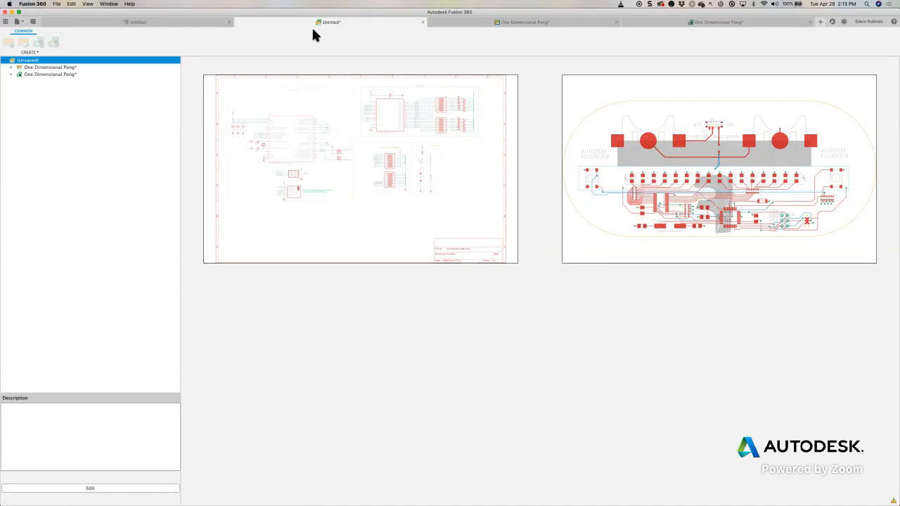
pyautogui.click(34, 23)
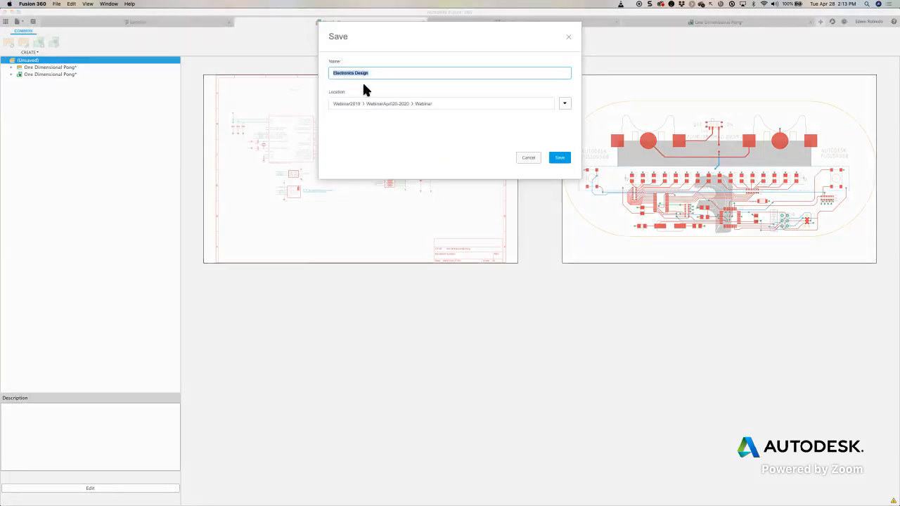
pyautogui.write('U')
pyautogui.write('neDPong')
pyautogui.press('Return')
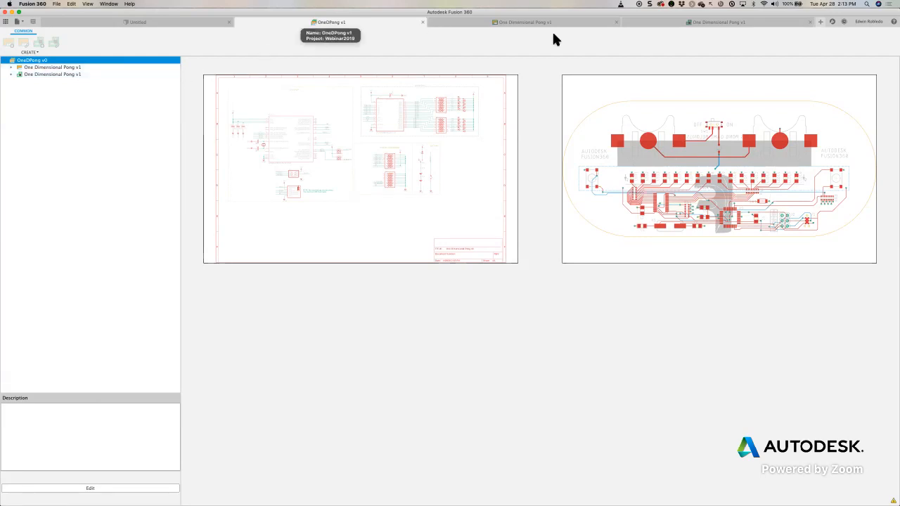
# - On the board, move battery holder B1 up to about (41, 51) mm and B2 up to about (104, 51) mm
pyautogui.click(689, 23)
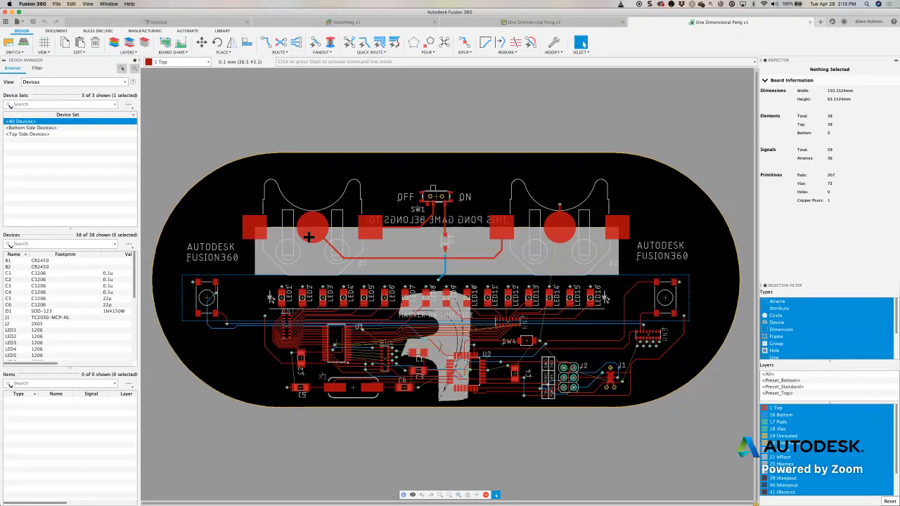
pyautogui.click(316, 223)
pyautogui.moveTo(316, 224); pyautogui.dragTo(316, 207)
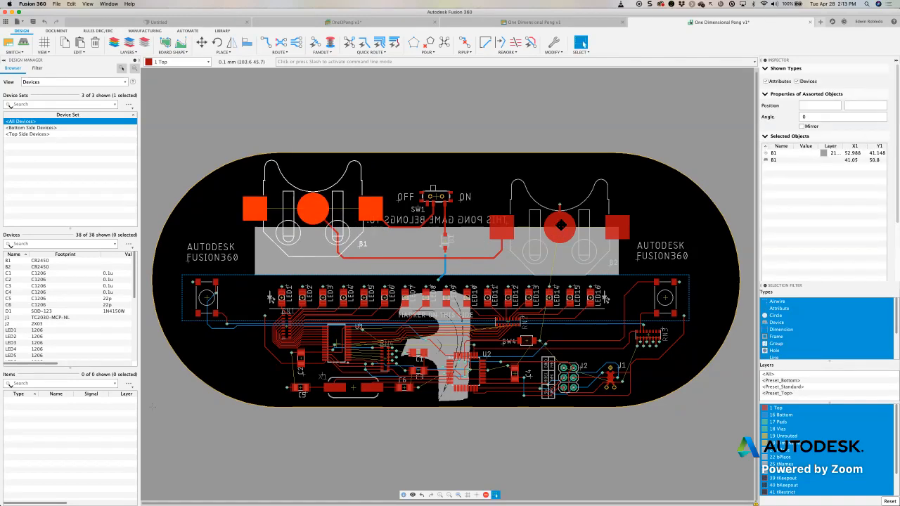
pyautogui.press('m')
pyautogui.click(560, 232)
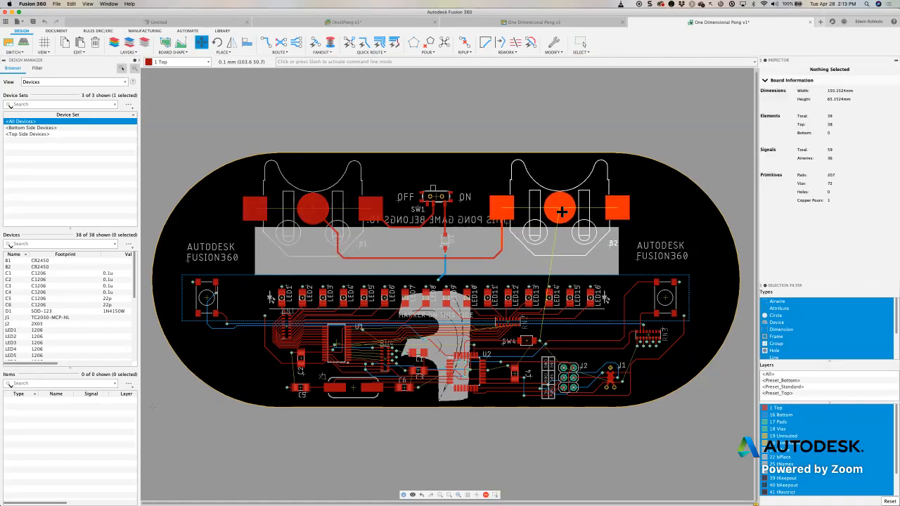
pyautogui.click(561, 211)
pyautogui.click(581, 43)
# - Save the board as a new version with the description "Moved Battery Holder"
pyautogui.click(33, 22)
pyautogui.moveTo(460, 240); pyautogui.dragTo(431, 240)
pyautogui.write('Moved B')
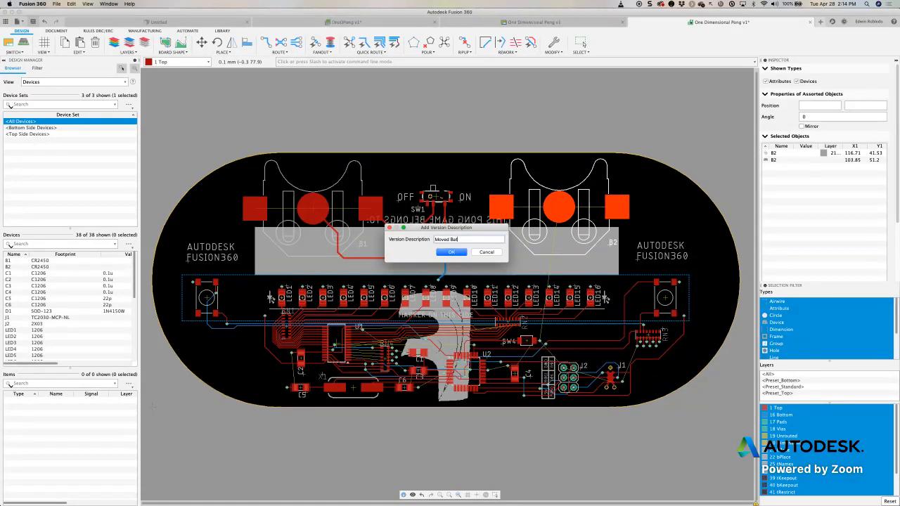
pyautogui.write('attery Holder')
pyautogui.press('Return')
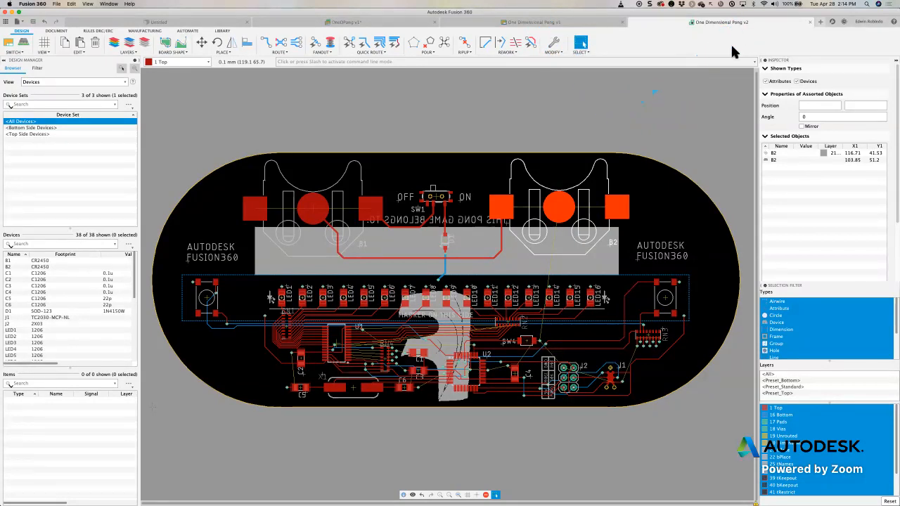
# - Save a new version of the OneDPong electronics design with the description "User Saved"
pyautogui.click(361, 22)
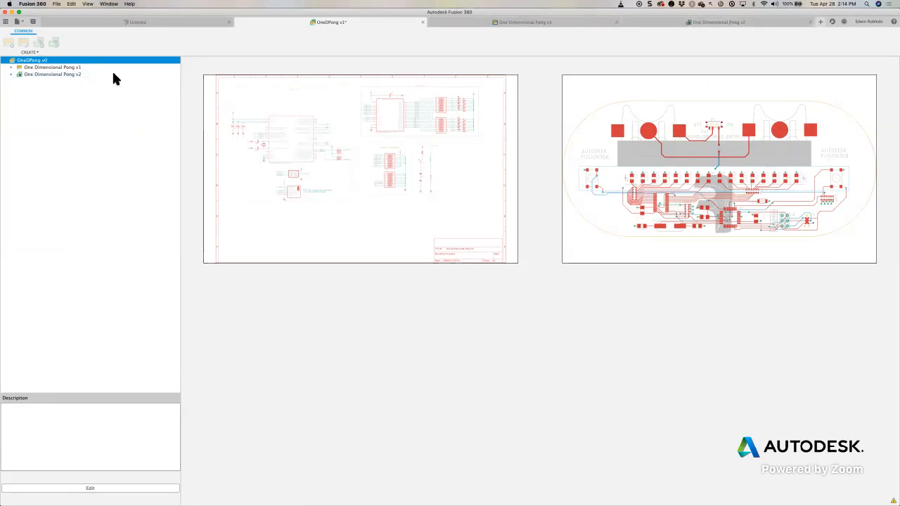
pyautogui.click(32, 22)
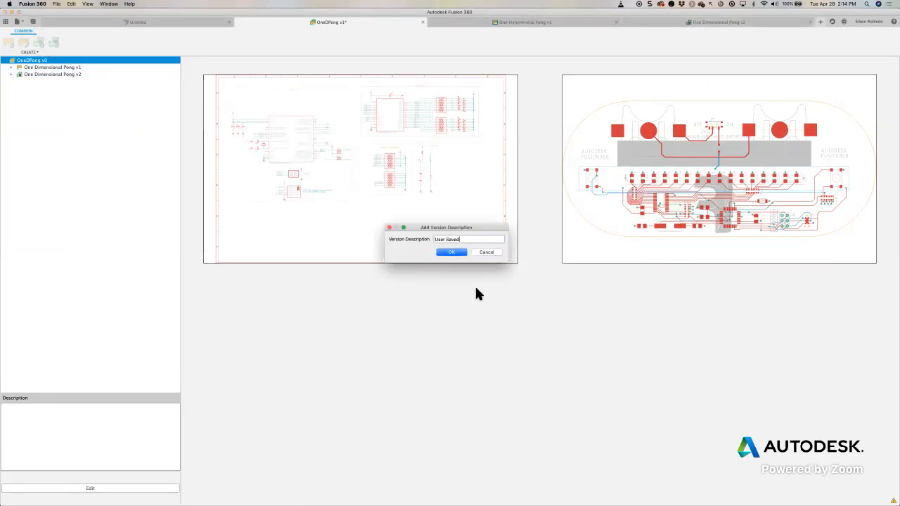
pyautogui.click(457, 255)
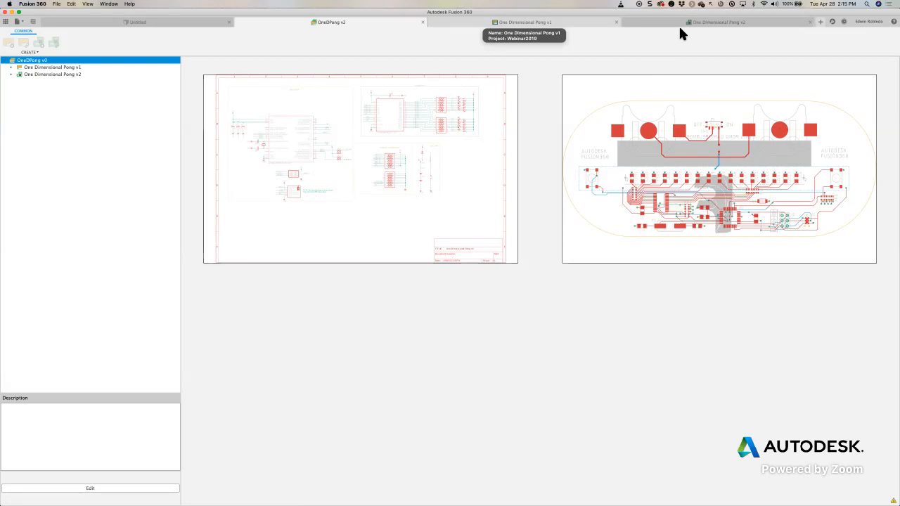
# - Expand the linked board and schematic in the OneDPong design tree and preview Board and Sheet1
pyautogui.click(11, 74)
pyautogui.click(34, 83)
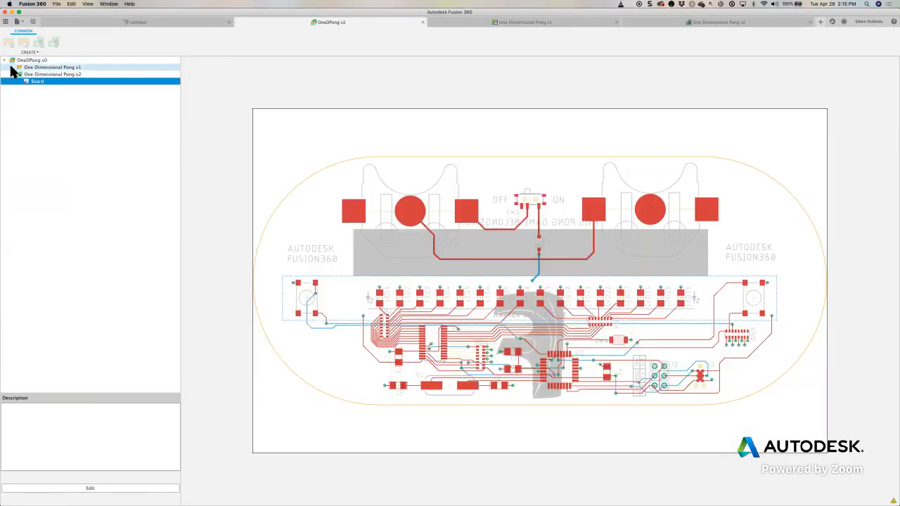
pyautogui.click(12, 68)
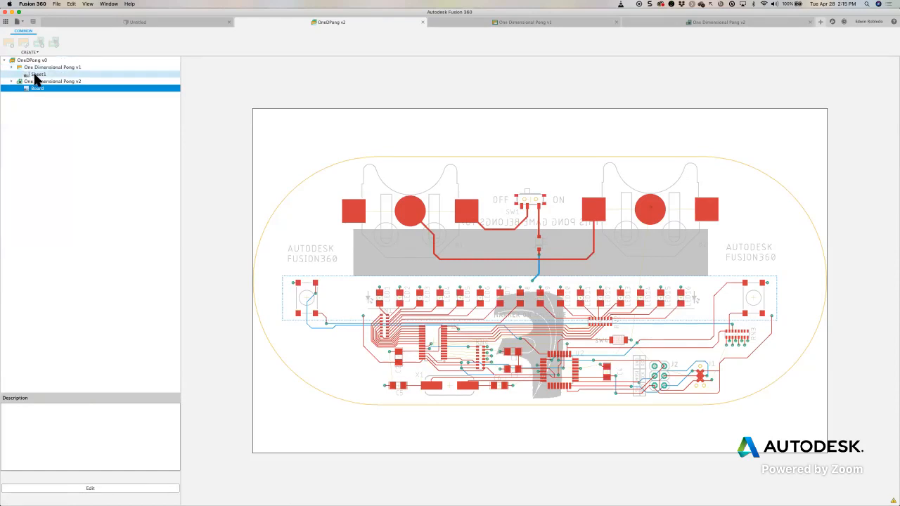
pyautogui.click(34, 75)
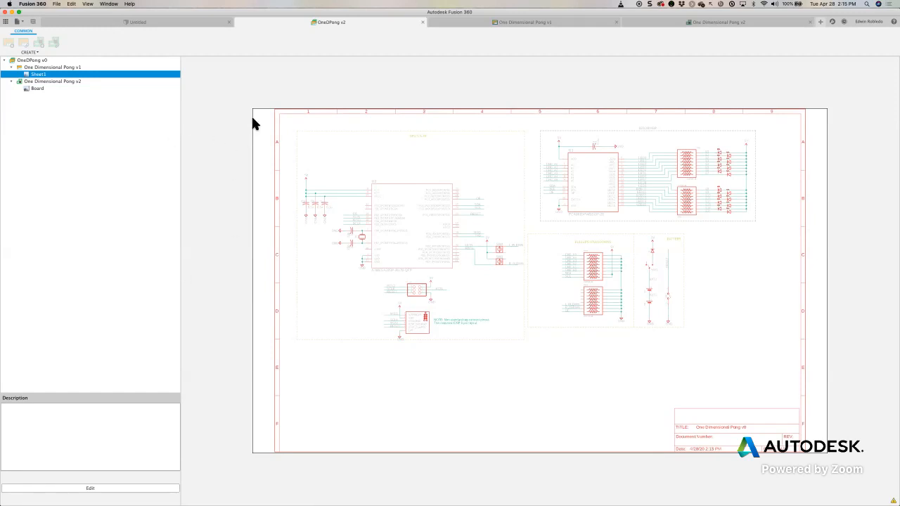
# - Generate the 3D PCB from the One Dimensional Pong board and inspect the populated model
pyautogui.click(707, 24)
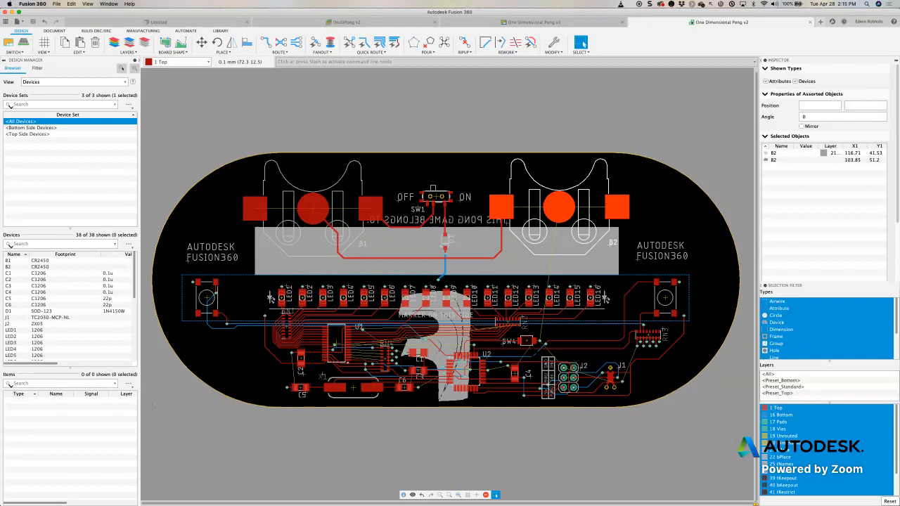
pyautogui.click(25, 45)
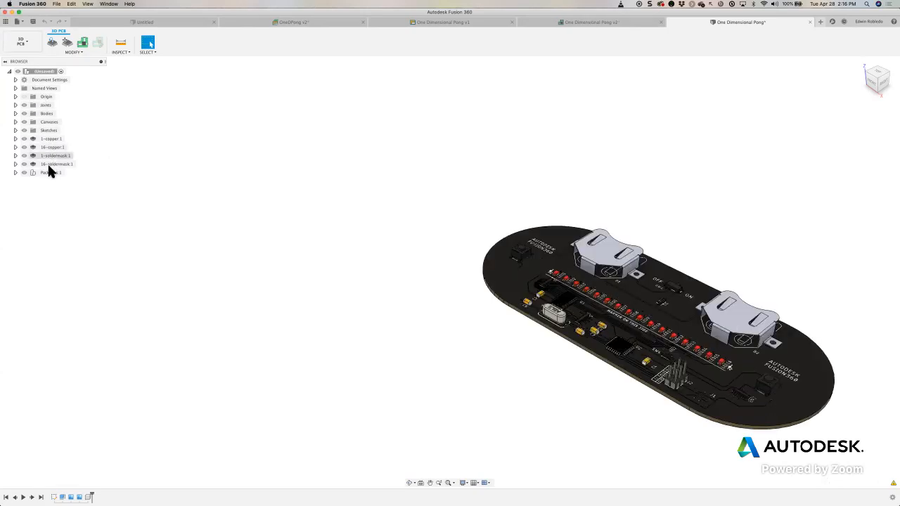
pyautogui.moveTo(686, 230); pyautogui.dragTo(496, 179, button='middle')
pyautogui.click(862, 63)
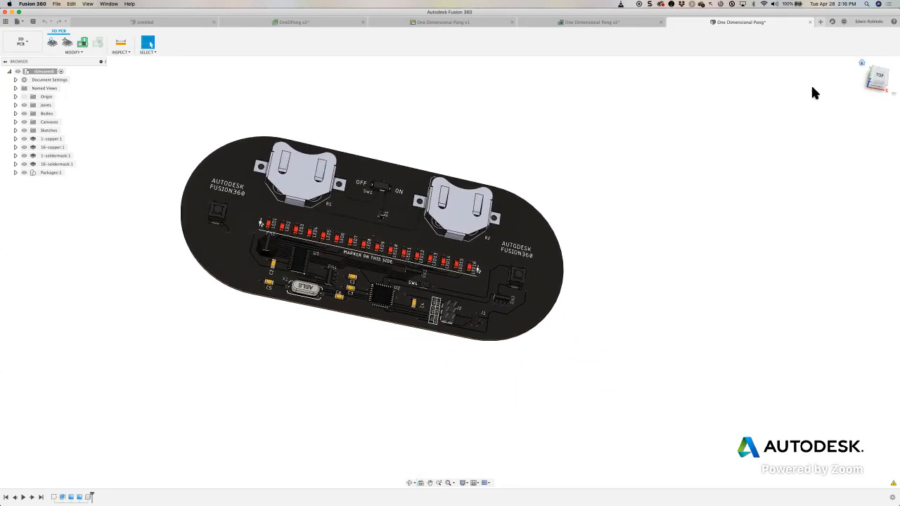
pyautogui.scroll(10, 491, 234)
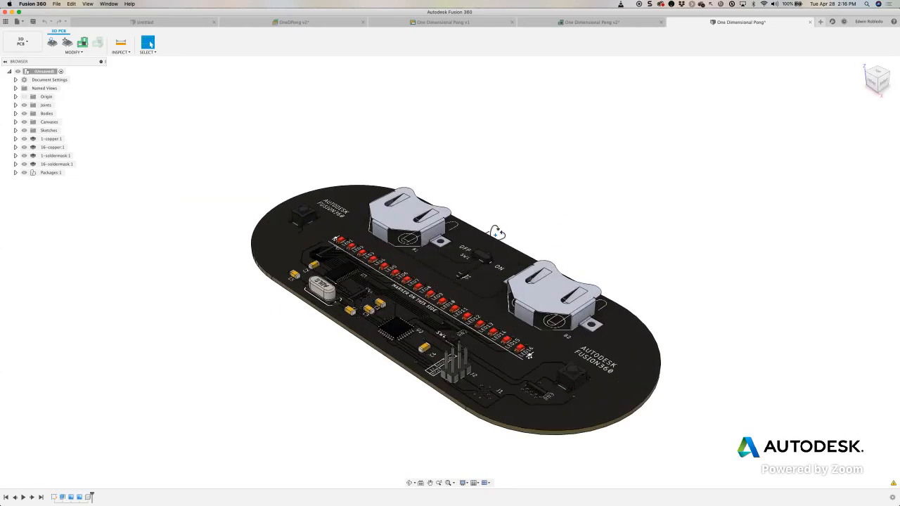
pyautogui.keyDown('shift'); pyautogui.moveTo(469, 115); pyautogui.dragTo(386, 214, button='middle'); pyautogui.keyUp('shift')
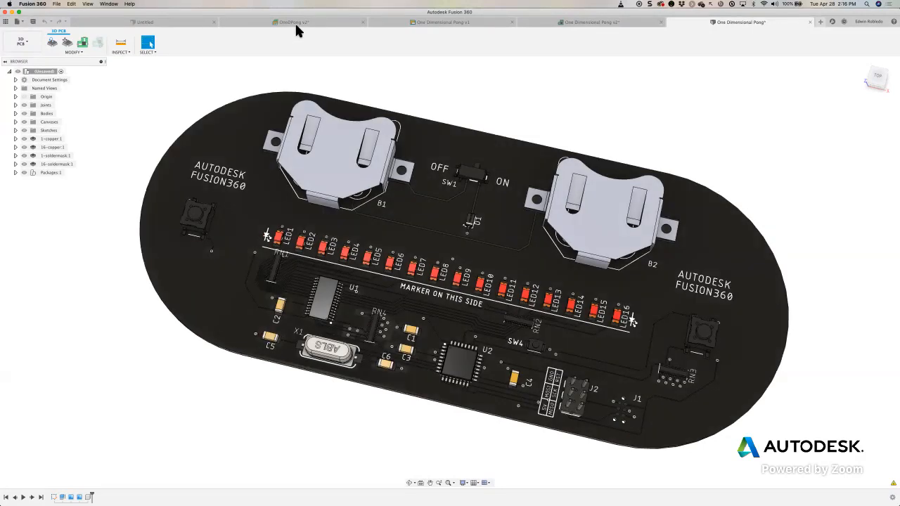
# - Save the OneDPong electronics design as a new version with the 3D PCB included
pyautogui.click(294, 27)
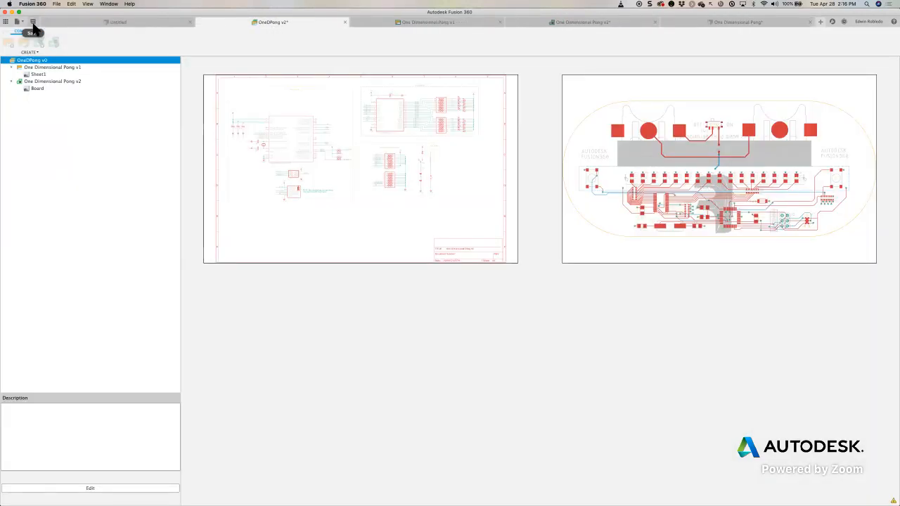
pyautogui.click(33, 21)
pyautogui.click(451, 253)
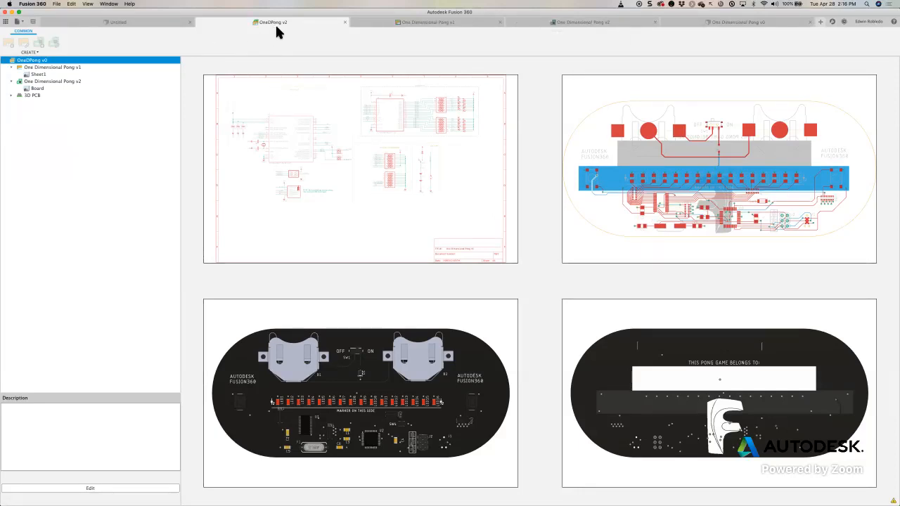
# - Review the saved board and 3D PCB documents, and preview PCB3D Top and PCB3D Bottom in the OneDPong design
pyautogui.click(579, 23)
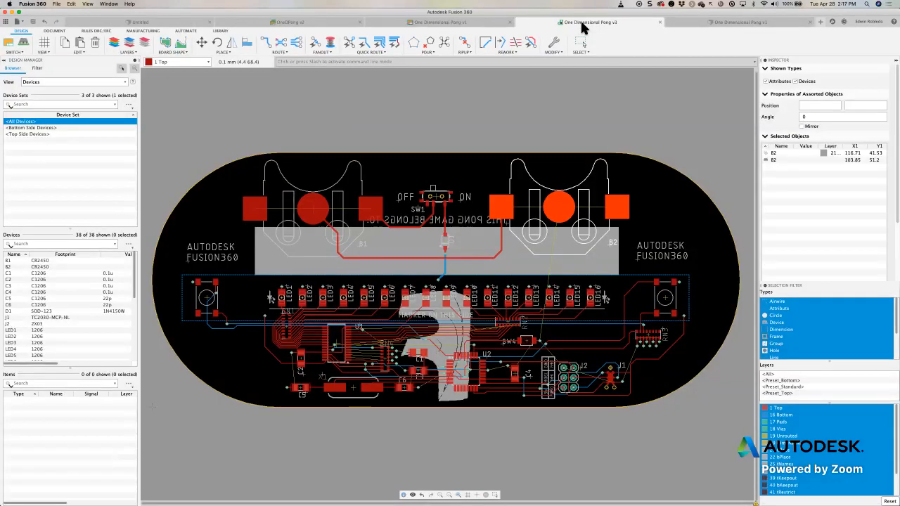
pyautogui.click(710, 24)
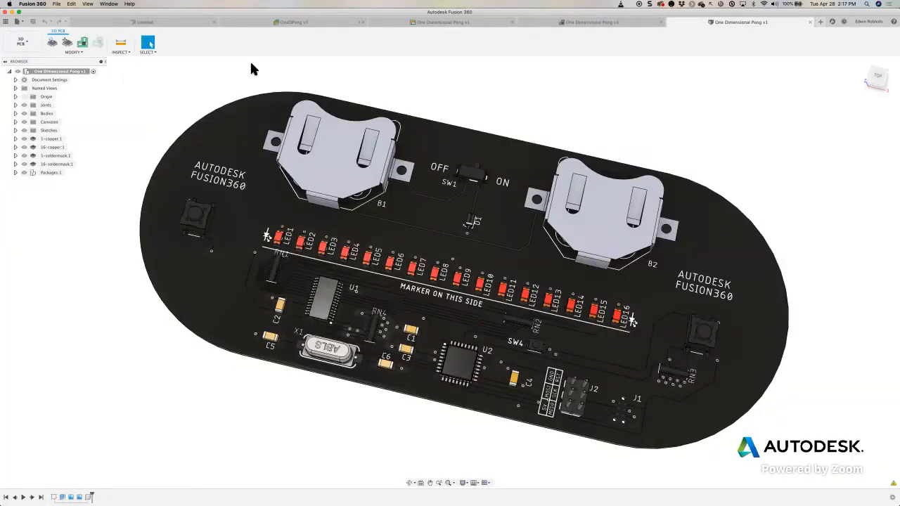
pyautogui.click(299, 21)
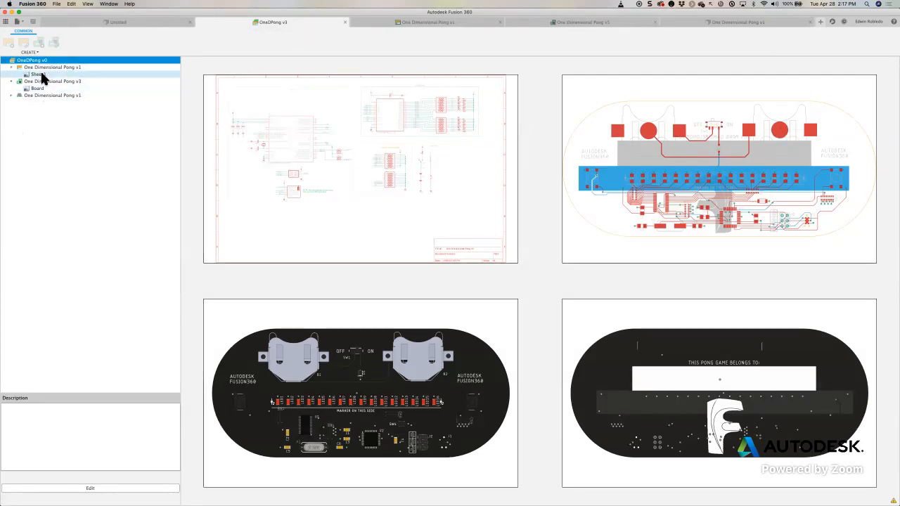
pyautogui.click(11, 96)
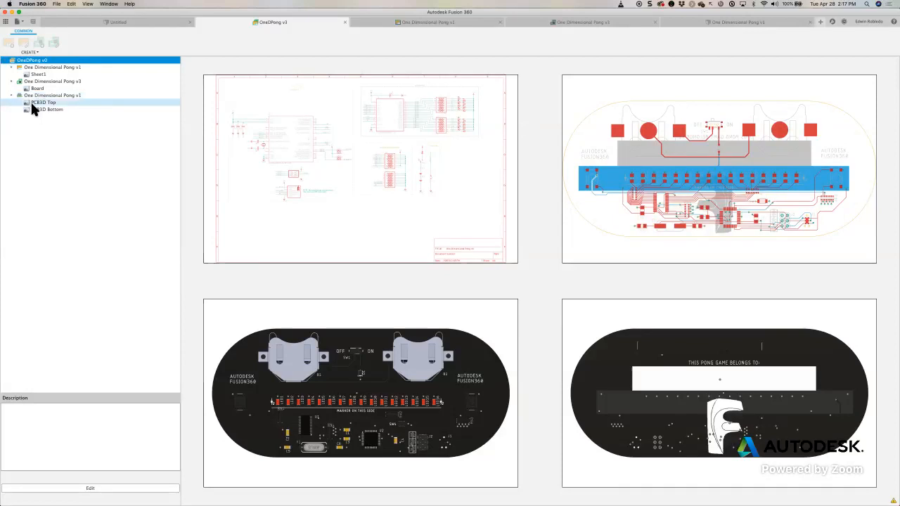
pyautogui.click(31, 102)
pyautogui.click(40, 109)
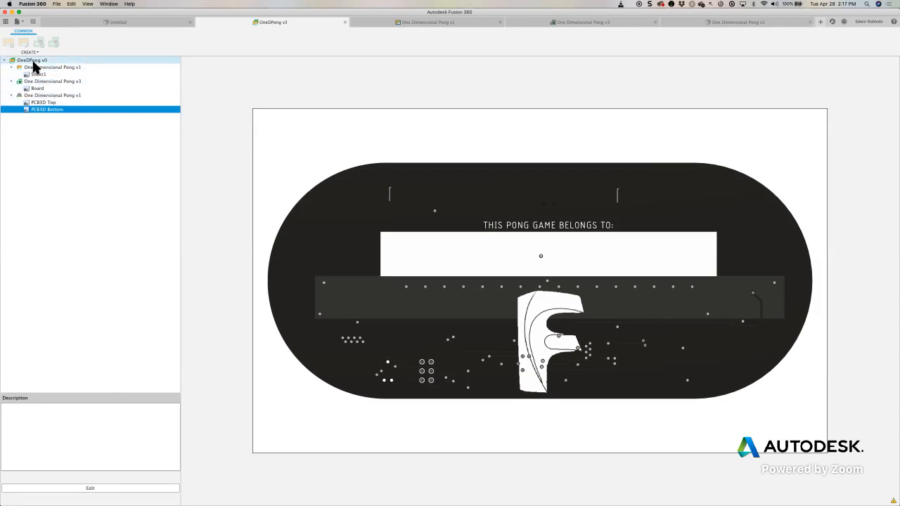
# - Refresh the Webinar folder's file list and review the One Dimensional Pong board and 3D PCB documents
pyautogui.click(7, 23)
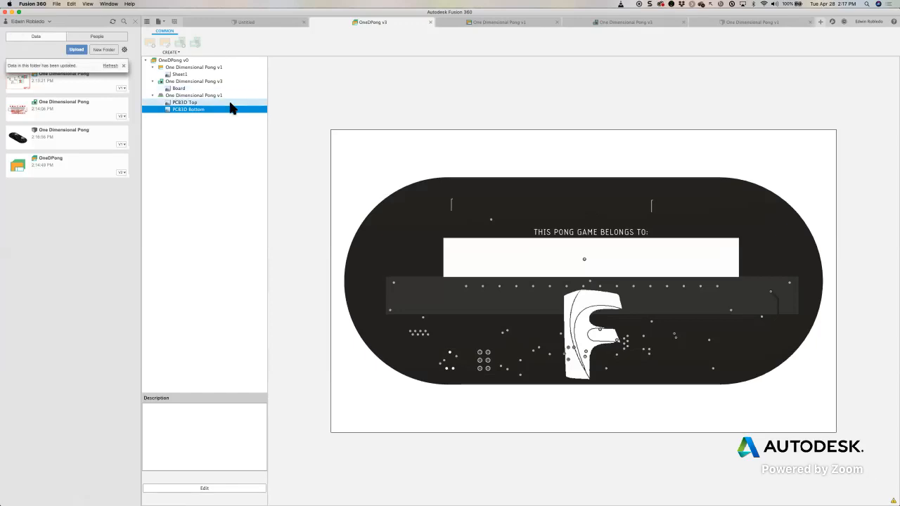
pyautogui.click(111, 65)
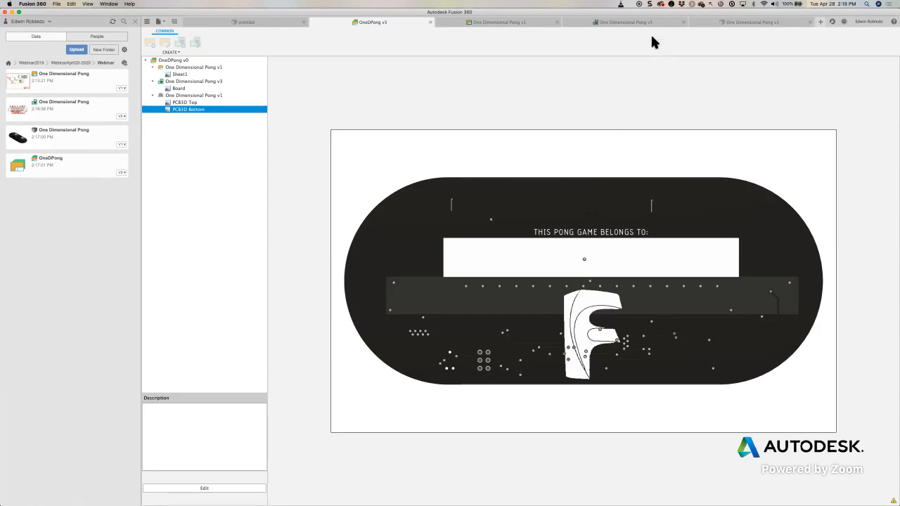
pyautogui.click(595, 23)
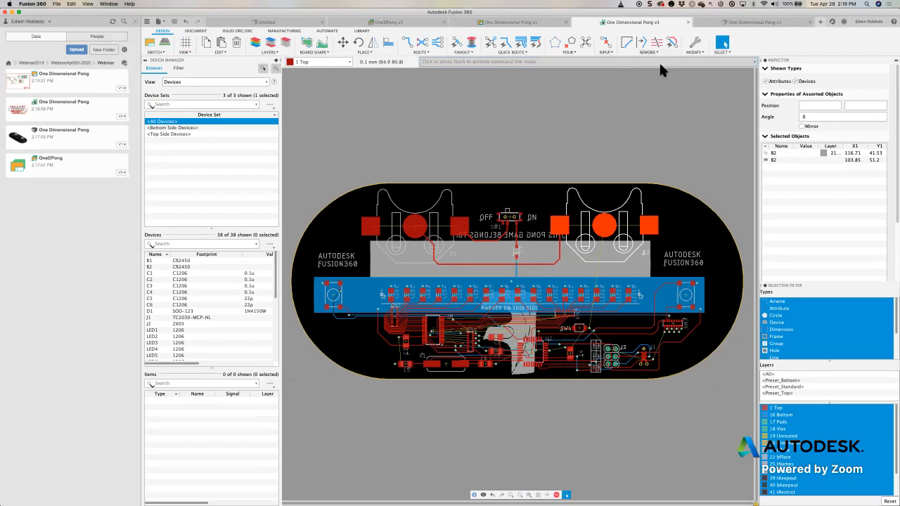
pyautogui.click(741, 21)
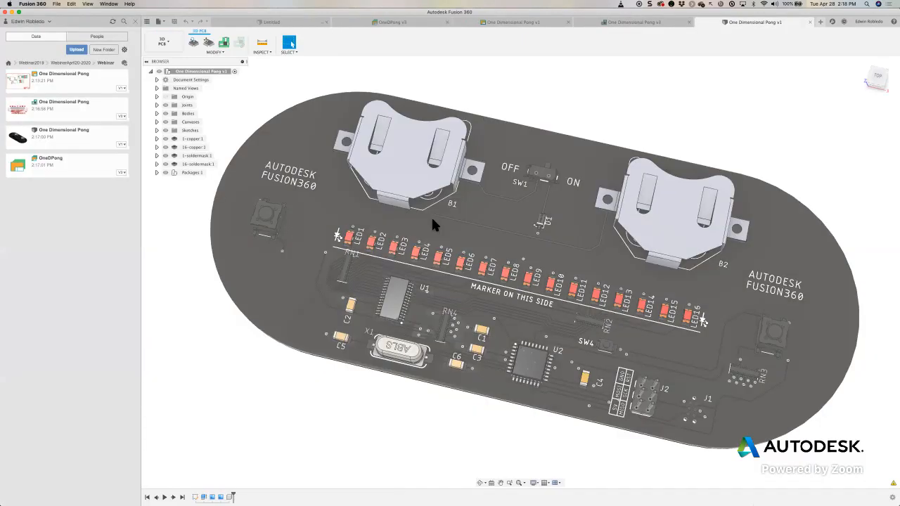
# - Examine the LED row and the components and traces around U1, U2 and RN2 on the 3D PCB
pyautogui.scroll(3, 434, 222)
pyautogui.scroll(3, 492, 199)
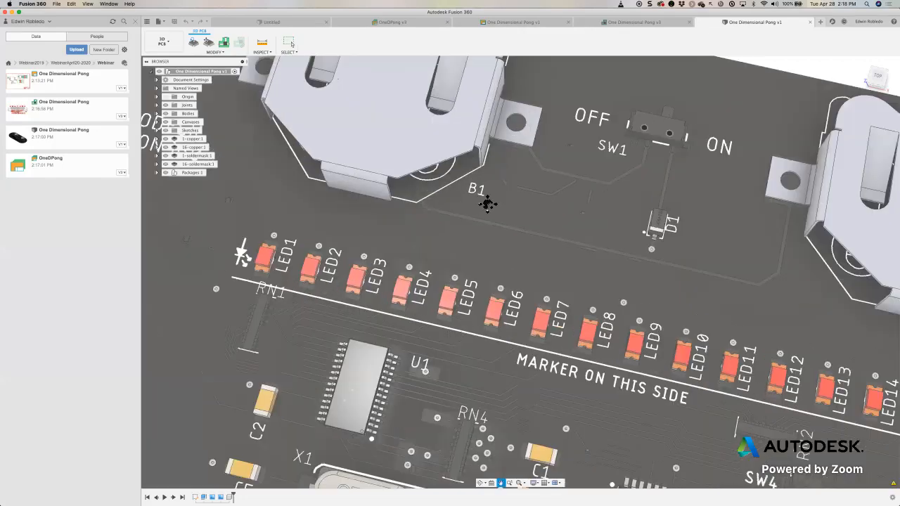
pyautogui.moveTo(453, 231); pyautogui.dragTo(568, 126, button='middle')
pyautogui.moveTo(324, 245); pyautogui.dragTo(314, 261, button='middle')
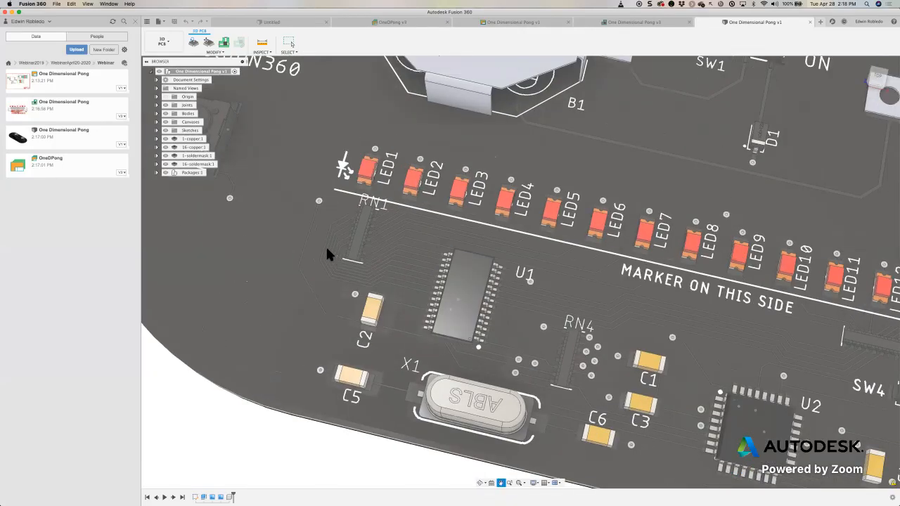
pyautogui.scroll(-1, 349, 247)
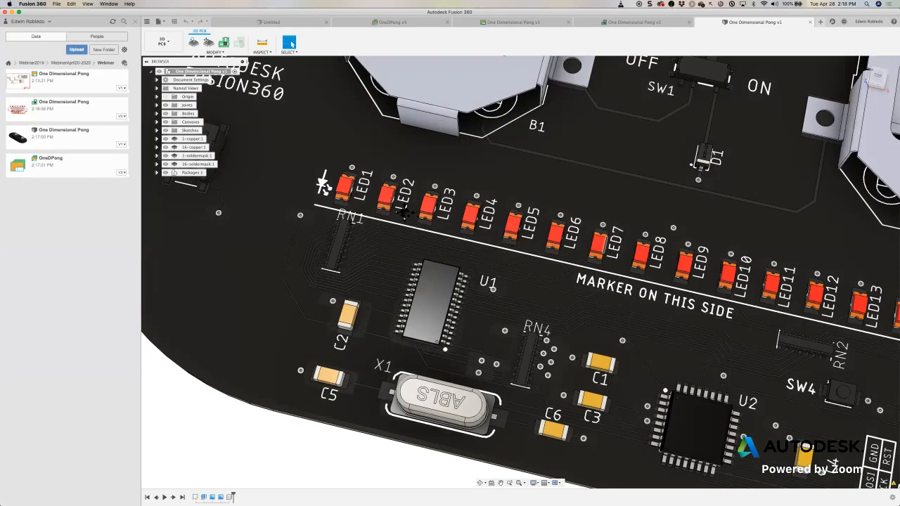
pyautogui.moveTo(700, 247); pyautogui.dragTo(545, 243, button='middle')
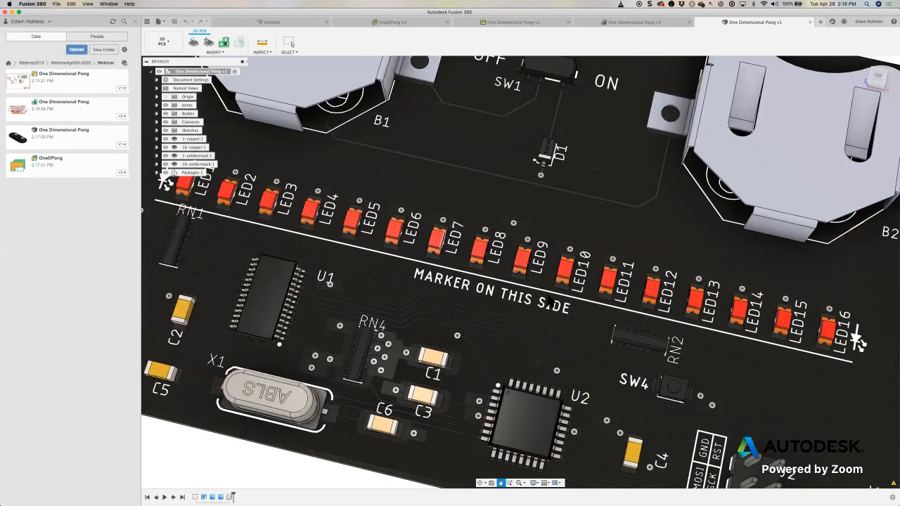
pyautogui.moveTo(690, 366); pyautogui.dragTo(549, 299, button='middle')
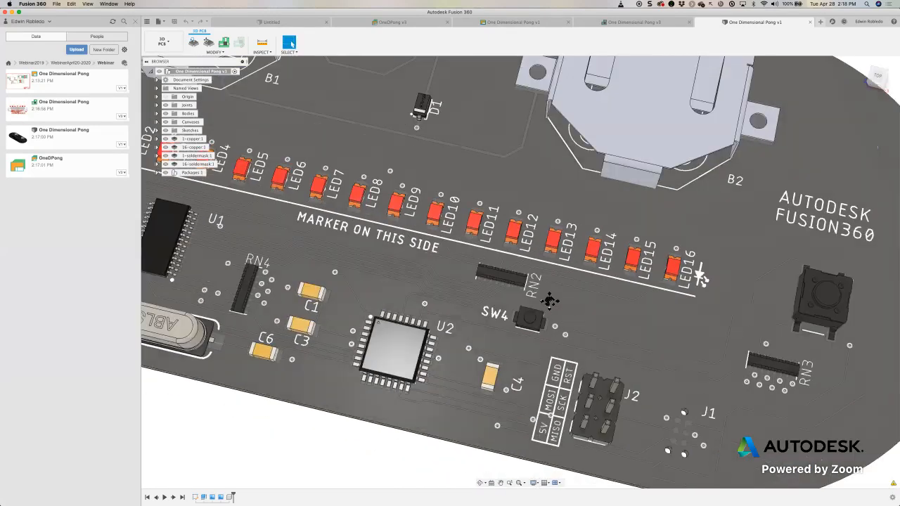
pyautogui.scroll(5, 546, 292)
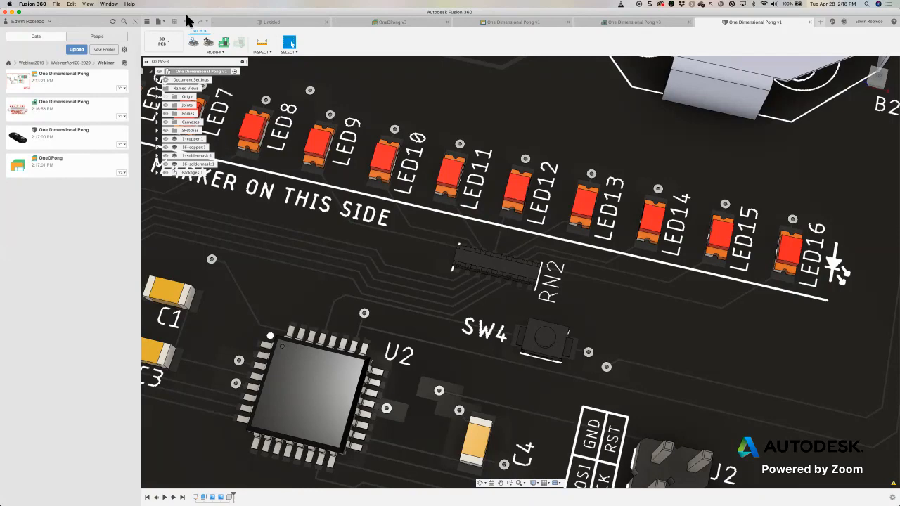
# - Take the Fusion 360 window out of the way and minimize the EAGLE board, Control Panel and library windows
pyautogui.moveTo(188, 12); pyautogui.dragTo(196, 20)
pyautogui.moveTo(11, 20); pyautogui.dragTo(359, 8)
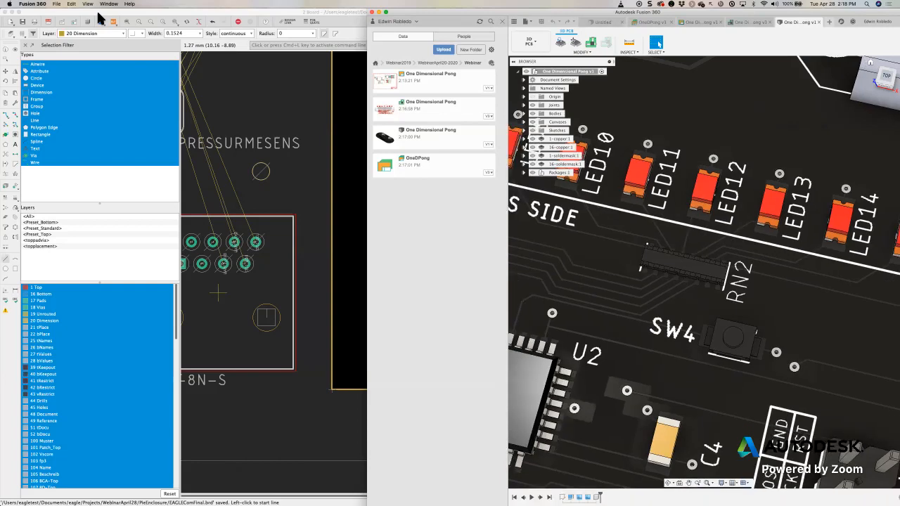
pyautogui.click(99, 13)
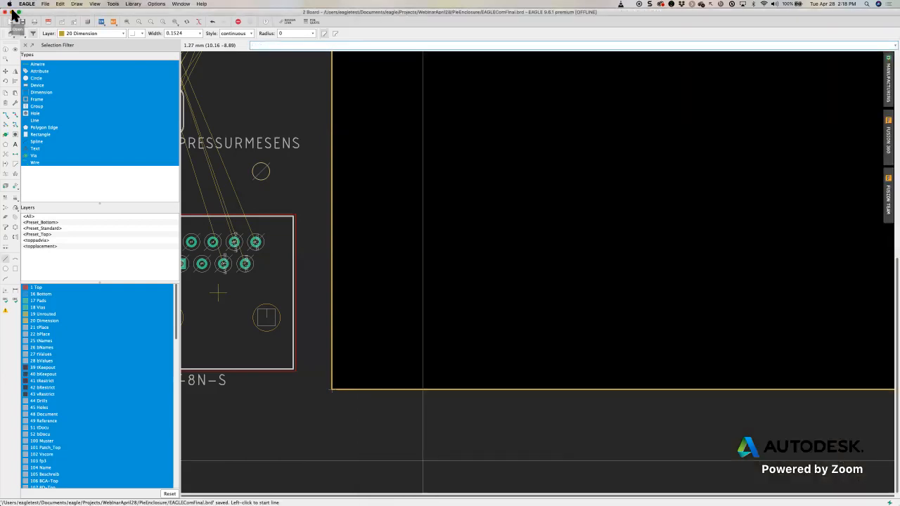
pyautogui.click(10, 12)
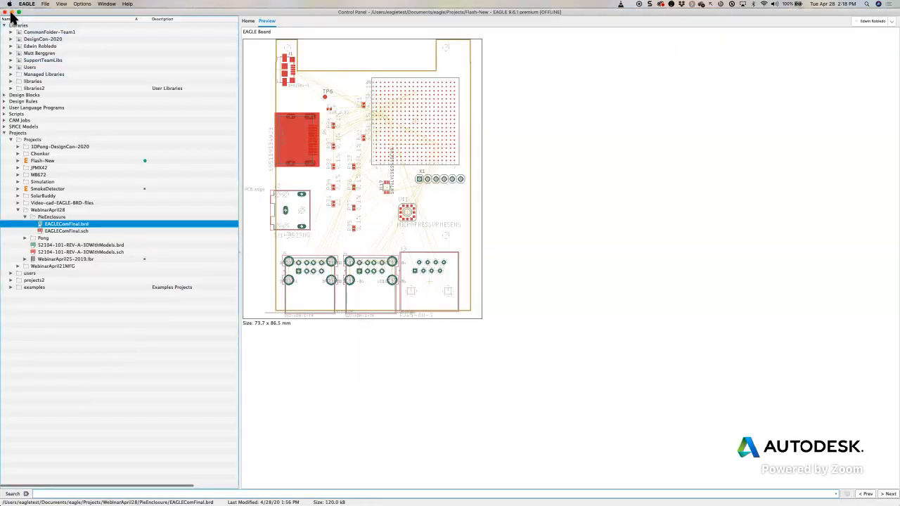
pyautogui.click(9, 12)
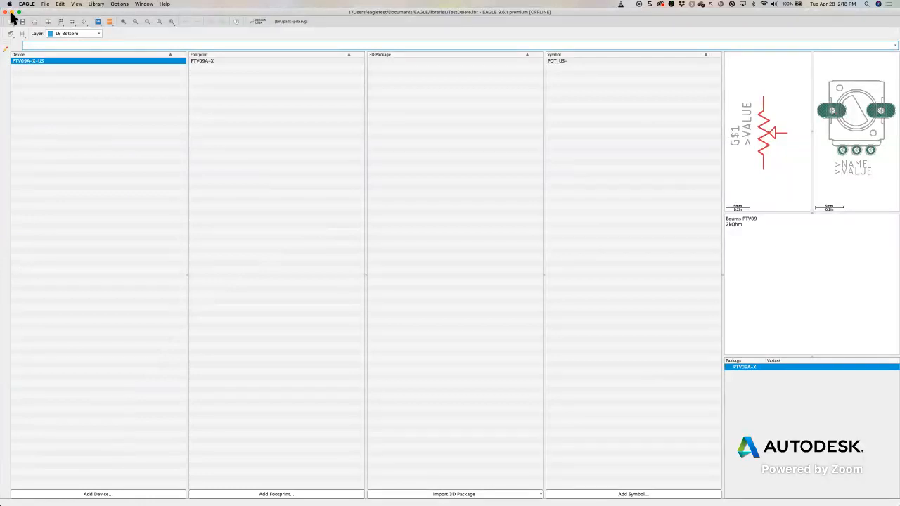
pyautogui.click(10, 12)
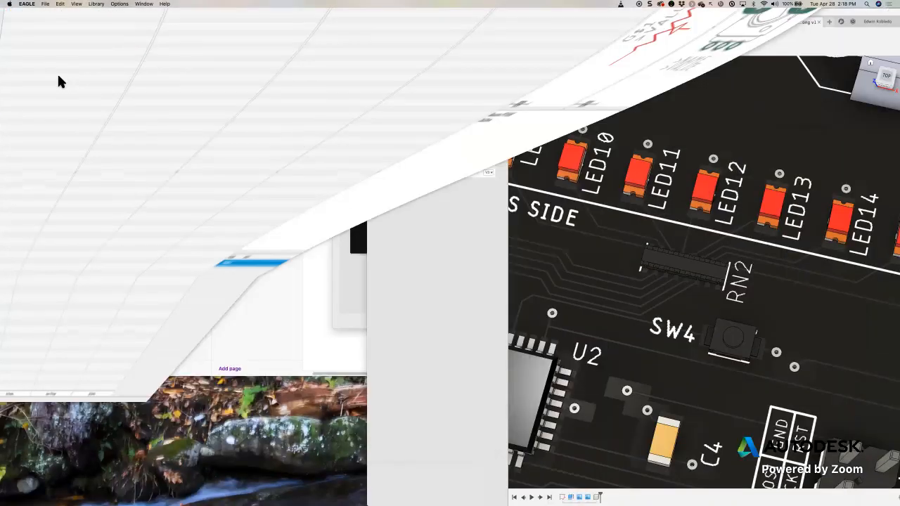
pyautogui.click(59, 76)
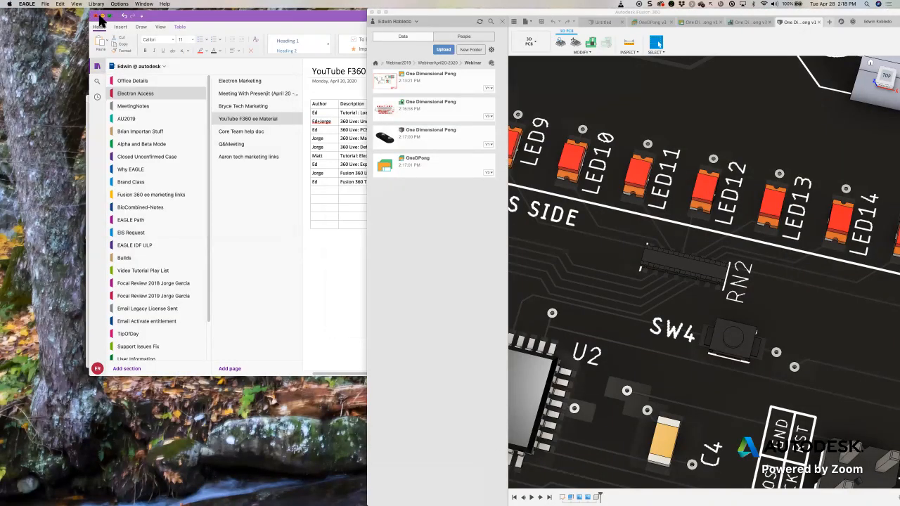
# - Minimize the notes window and dismiss the Fusion 360 problem report without reopening the application
pyautogui.click(102, 15)
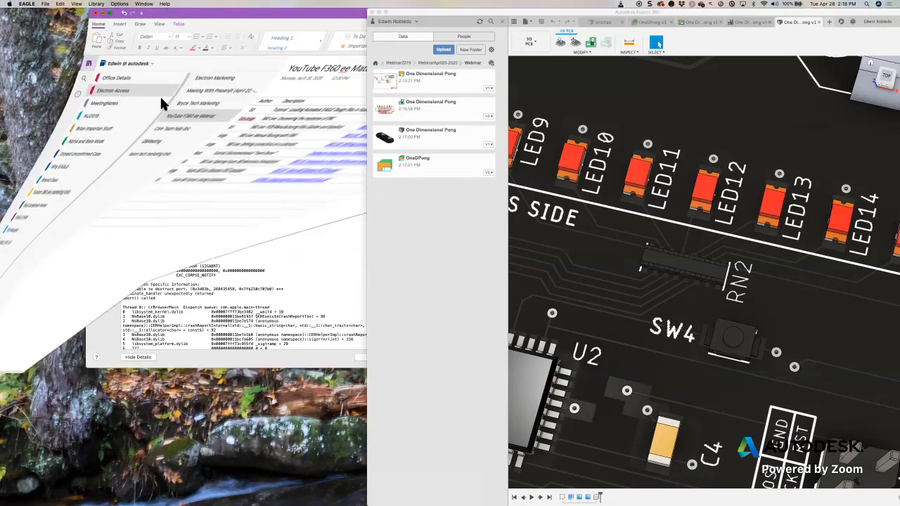
pyautogui.moveTo(169, 102); pyautogui.dragTo(89, 111)
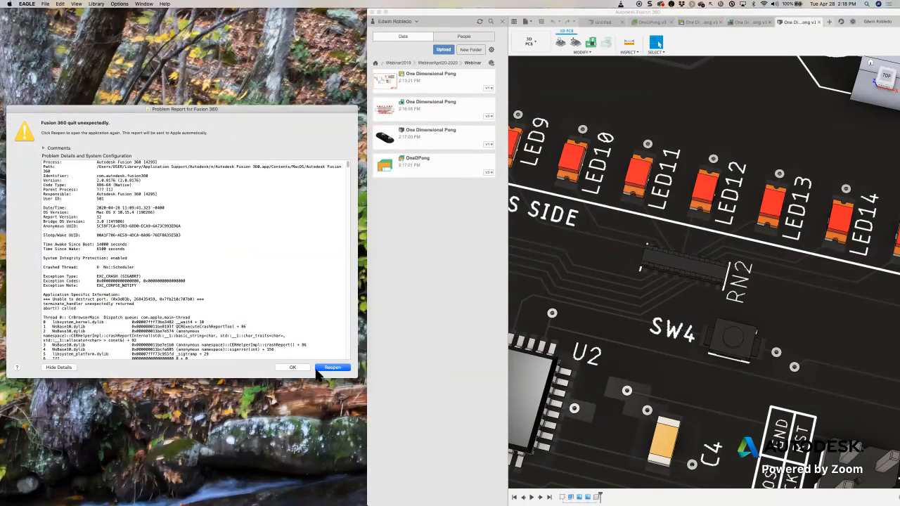
pyautogui.click(293, 368)
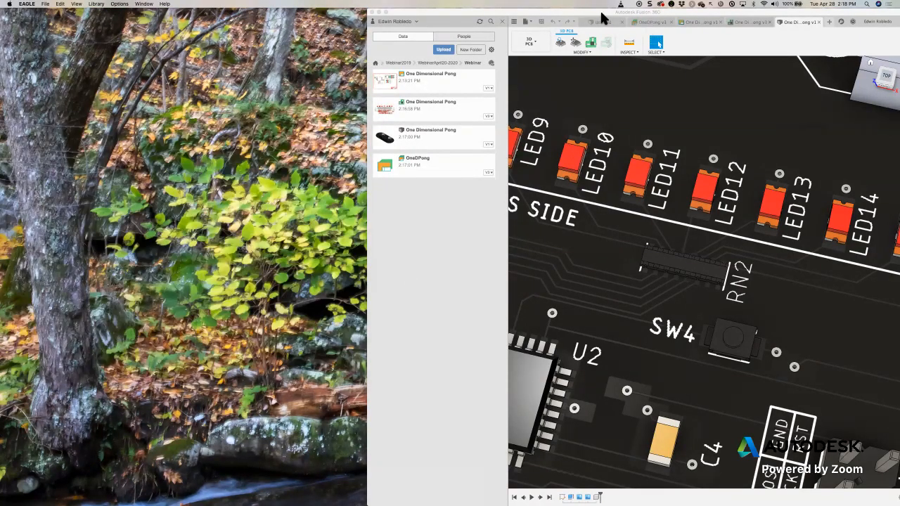
# - Reposition and widen the Fusion 360 window, and detach the One Dimensional Pong v3 board into its own window
pyautogui.moveTo(598, 14); pyautogui.dragTo(563, 14)
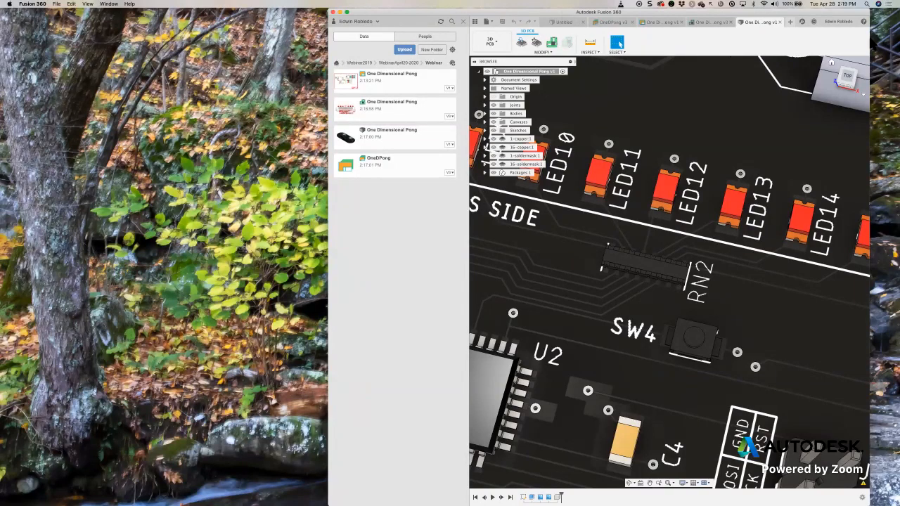
pyautogui.moveTo(870, 79); pyautogui.dragTo(894, 78)
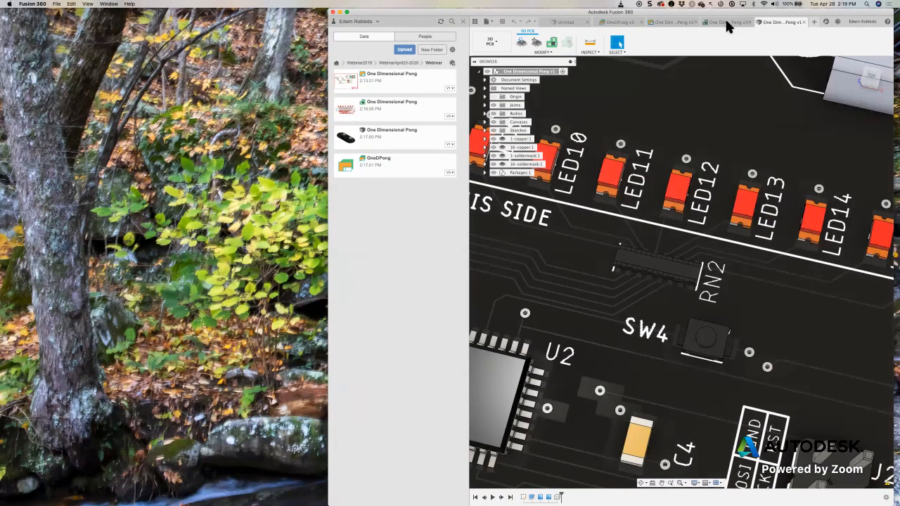
pyautogui.click(727, 22)
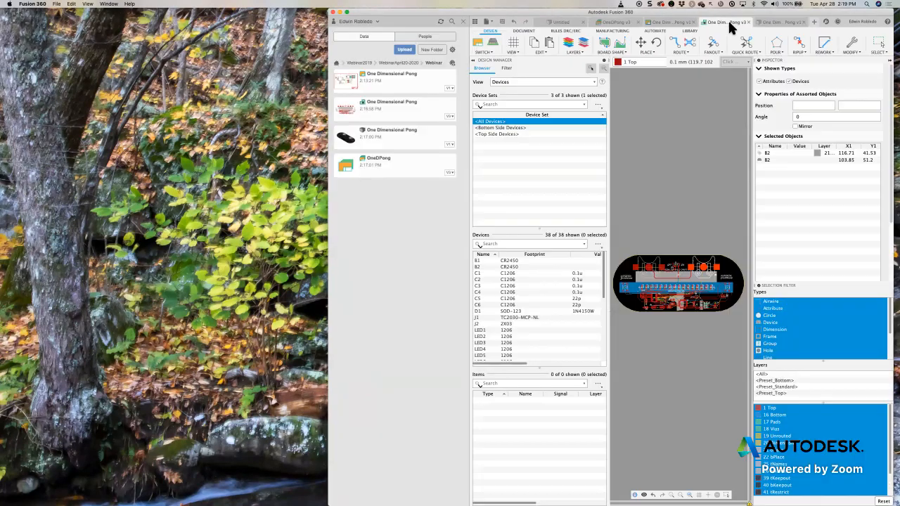
pyautogui.moveTo(524, 45); pyautogui.dragTo(43, 48)
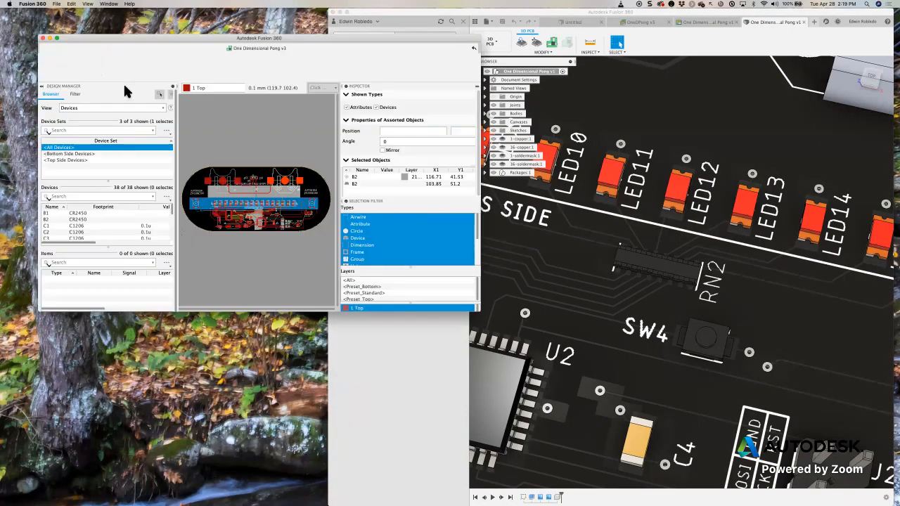
# - Collapse the Inspector and Design Manager in the board window, and enlarge the window beside the 3D PCB
pyautogui.click(477, 86)
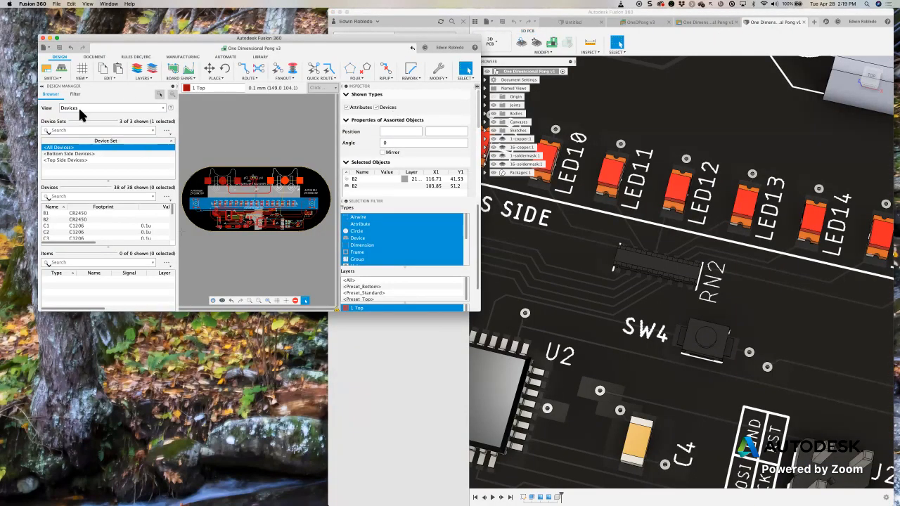
pyautogui.click(43, 88)
pyautogui.moveTo(253, 39); pyautogui.dragTo(202, 10)
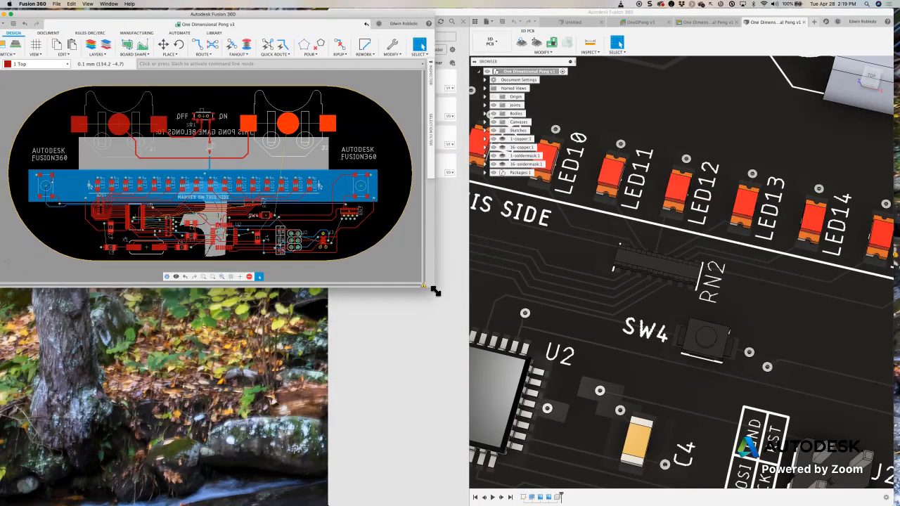
pyautogui.moveTo(415, 376); pyautogui.dragTo(450, 498)
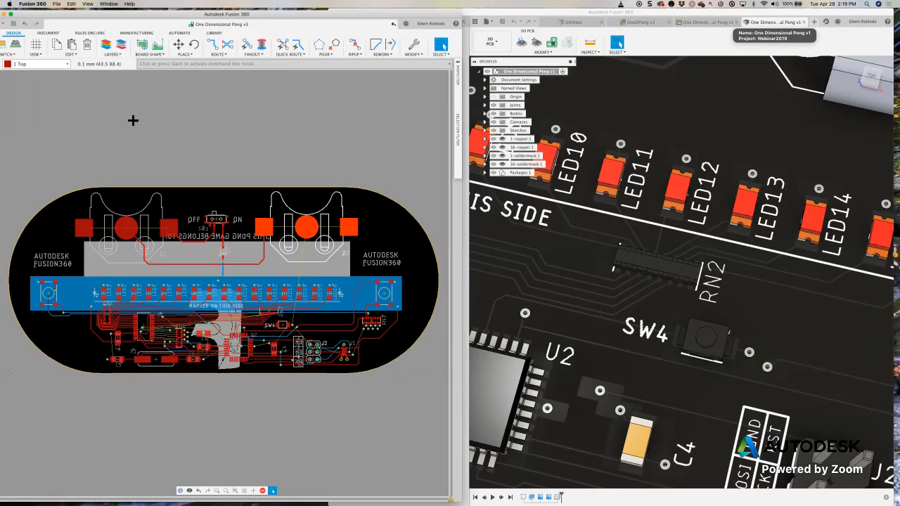
# - Frame the RN2 and SW4 area in the board layout and set the 3D PCB to its top view
pyautogui.scroll(8, 211, 313)
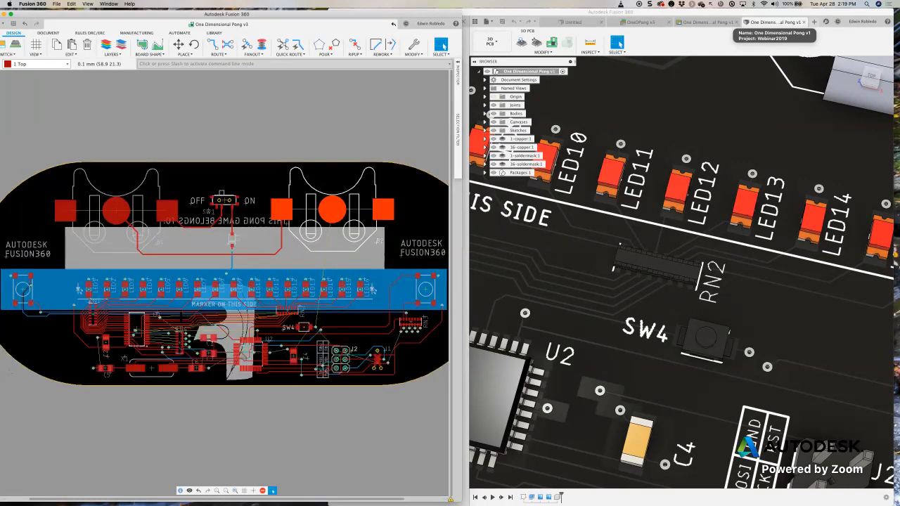
pyautogui.moveTo(276, 281)
pyautogui.mouseDown(button='middle')
pyautogui.moveTo(285, 284)
pyautogui.moveTo(230, 270)
pyautogui.mouseUp(button='middle')
pyautogui.moveTo(439, 331); pyautogui.dragTo(222, 292, button='middle')
pyautogui.scroll(5, 273, 277)
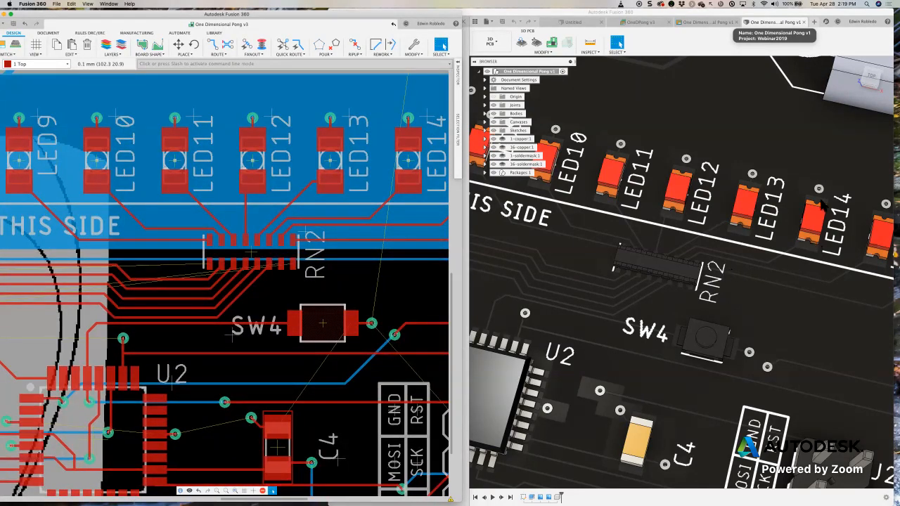
pyautogui.click(876, 79)
pyautogui.click(874, 81)
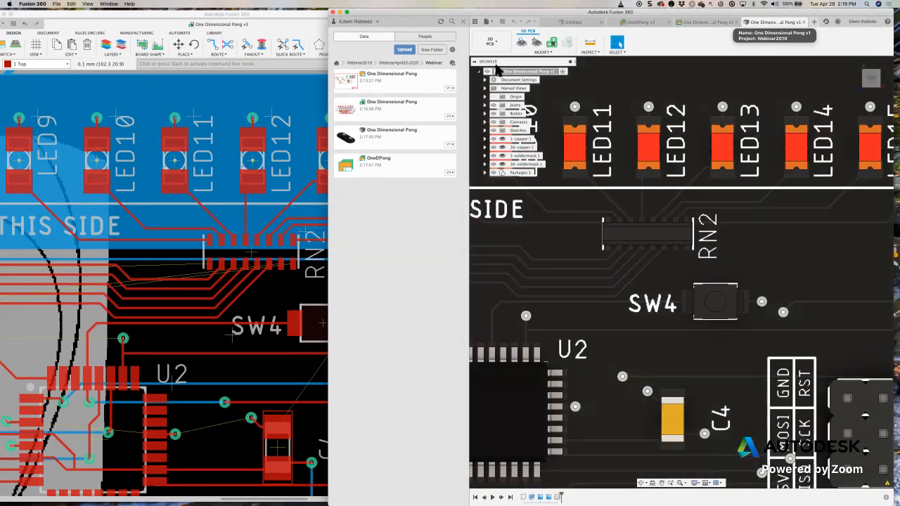
# - Hide the project file list and arrange the 3D PCB window so RN2 is visible in both documents
pyautogui.click(463, 21)
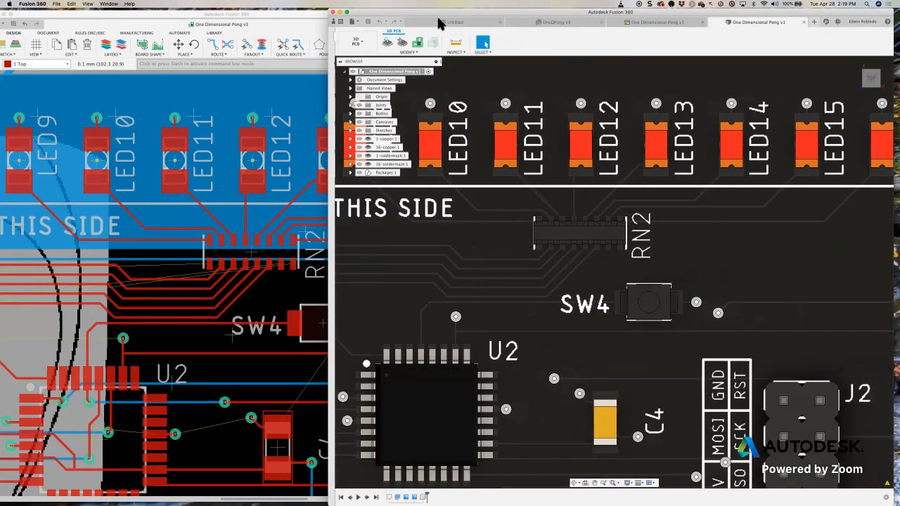
pyautogui.moveTo(438, 16); pyautogui.dragTo(505, 22)
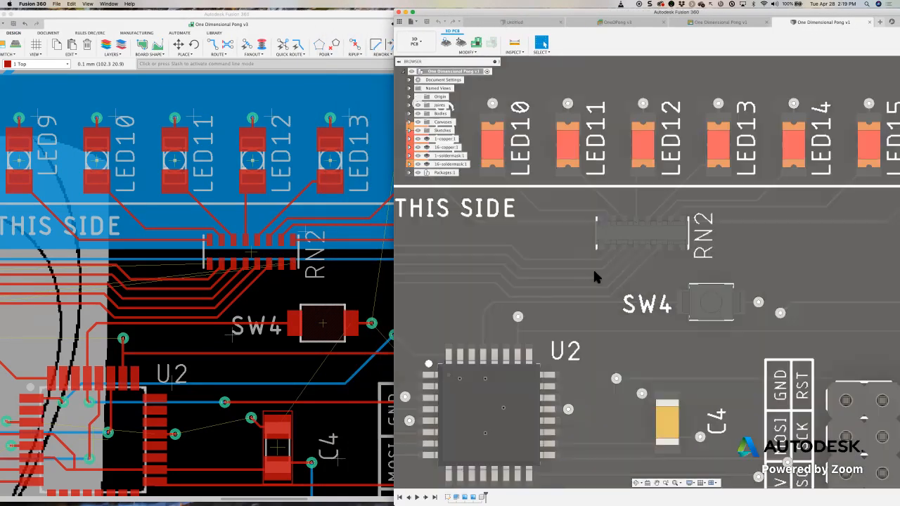
pyautogui.moveTo(593, 268); pyautogui.dragTo(531, 162, button='middle')
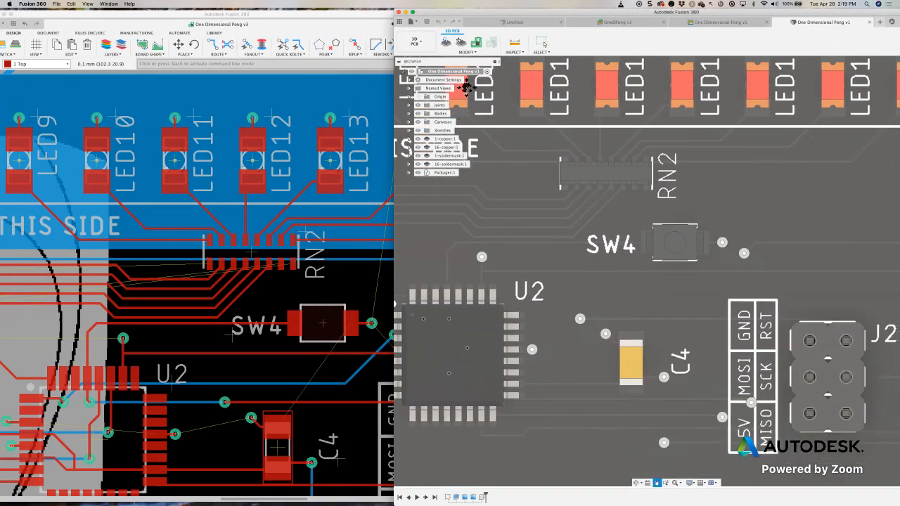
# - Move RN2 in the 3D PCB by X -3.064 mm and Y -4.944 mm, turned vertical, with Update PCB and Reroute enabled
pyautogui.click(462, 43)
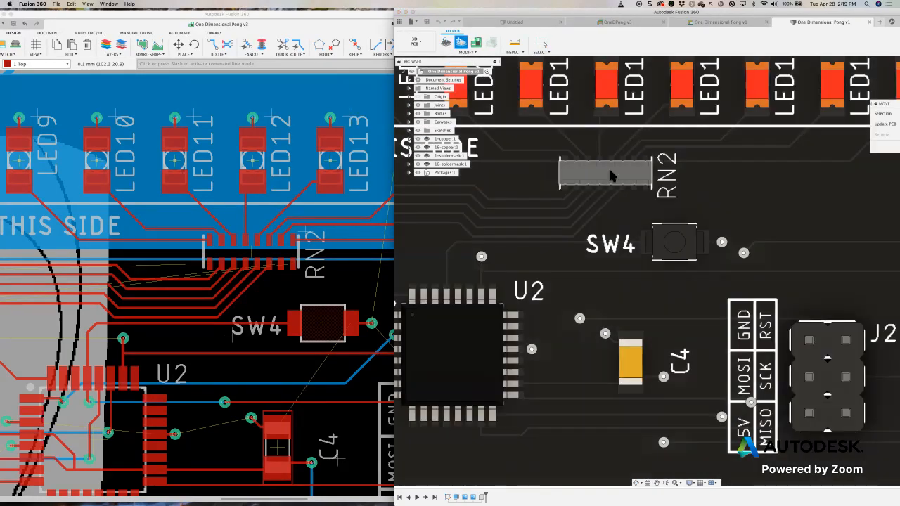
pyautogui.click(611, 171)
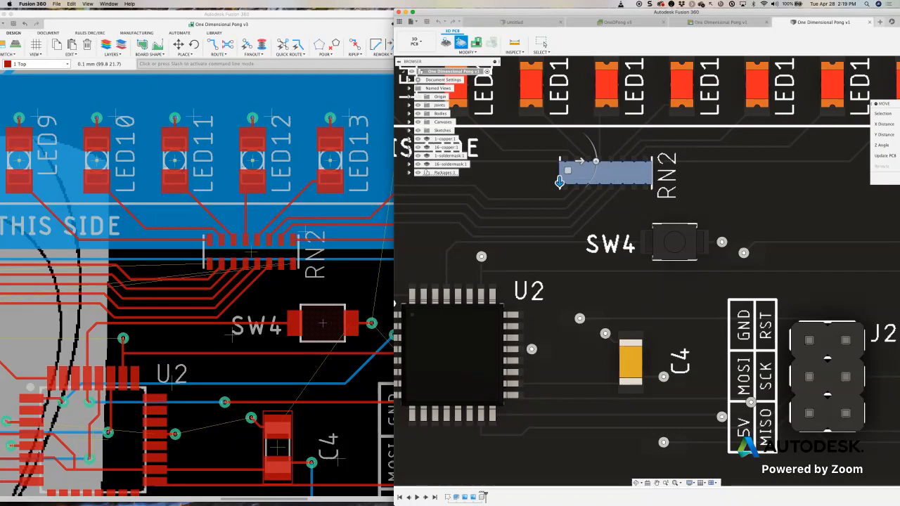
pyautogui.moveTo(890, 108); pyautogui.dragTo(716, 52)
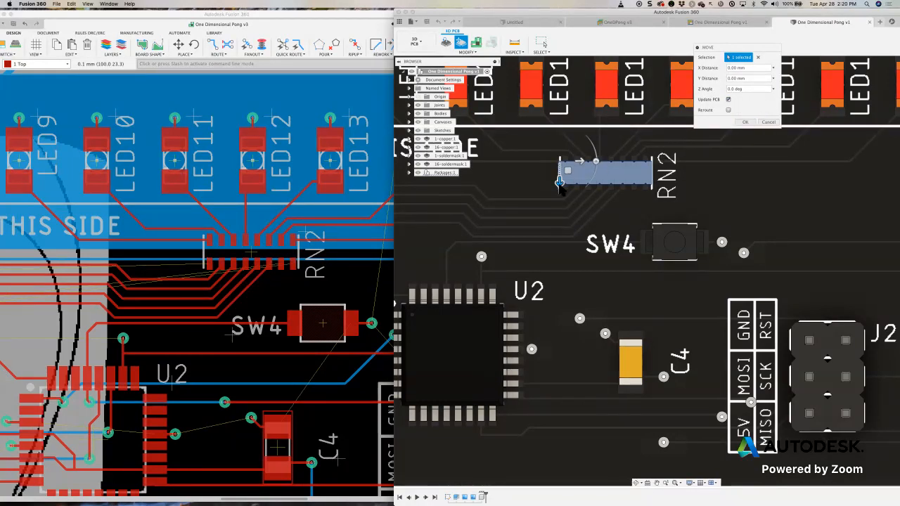
pyautogui.click(729, 111)
pyautogui.scroll(1, 602, 178)
pyautogui.scroll(-5, 603, 177)
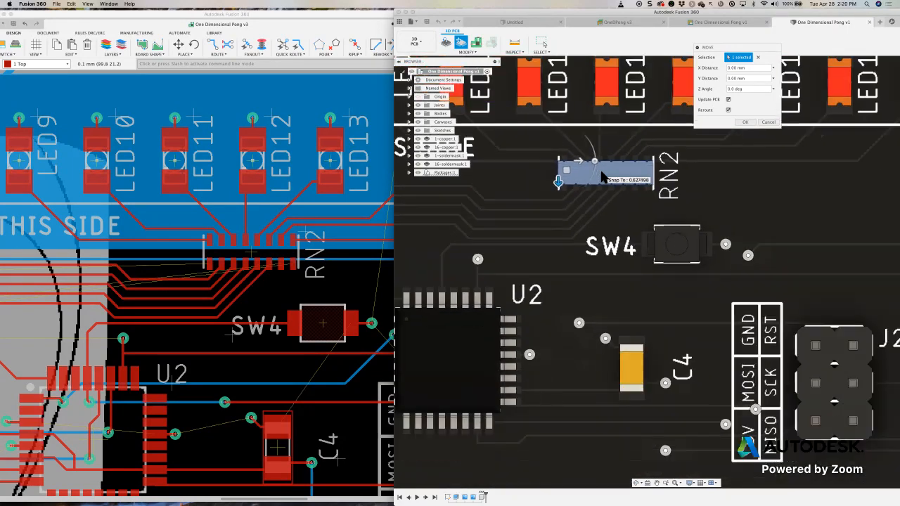
pyautogui.moveTo(613, 188); pyautogui.dragTo(561, 237)
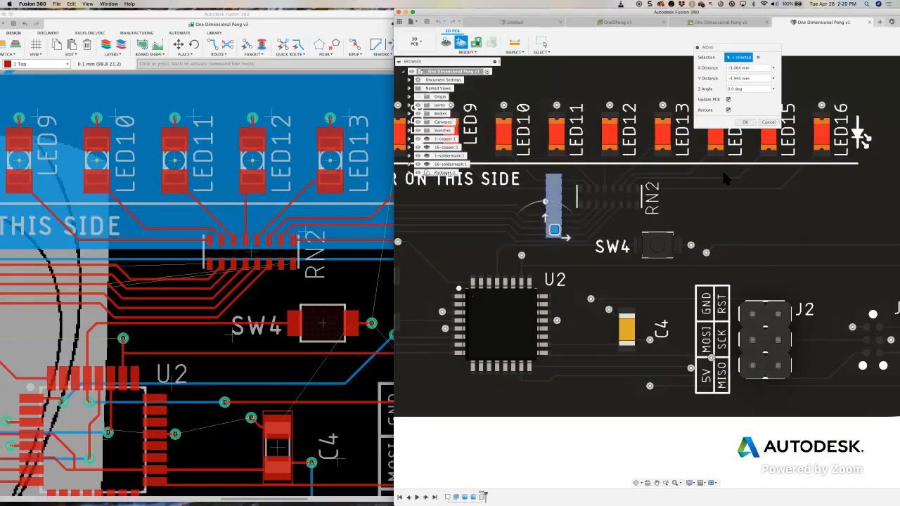
pyautogui.click(747, 122)
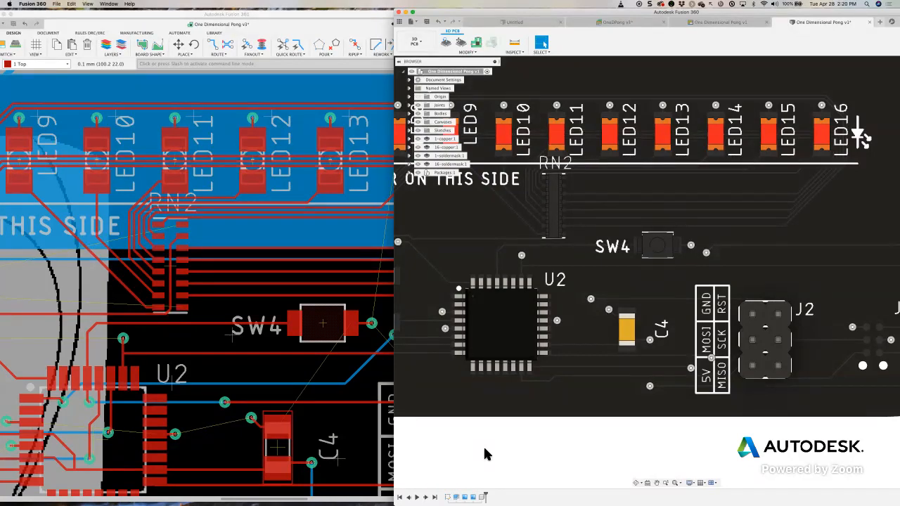
# - Examine the moved RN2 and its rerouted traces on the 3D PCB from several angles and distances
pyautogui.scroll(-2, 598, 256)
pyautogui.scroll(-3, 597, 255)
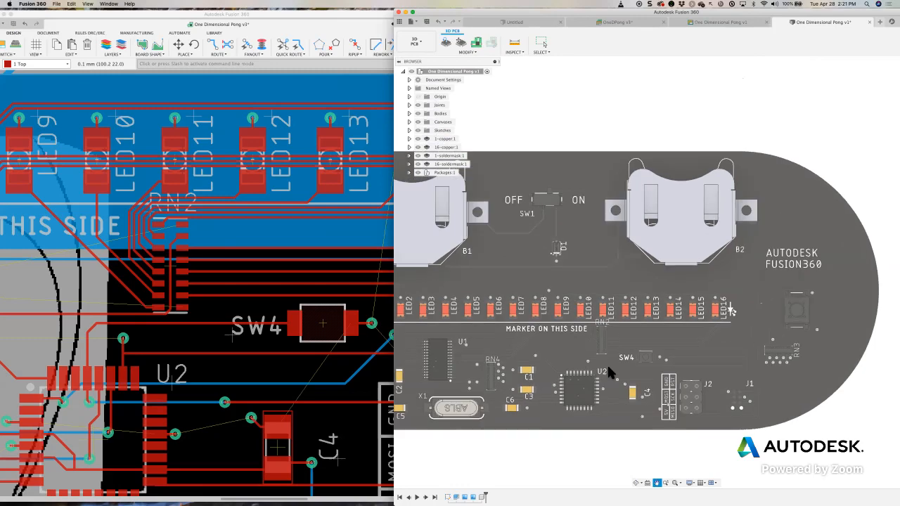
pyautogui.keyDown('shift'); pyautogui.moveTo(609, 366); pyautogui.dragTo(614, 350, button='middle'); pyautogui.keyUp('shift')
pyautogui.scroll(3, 614, 276)
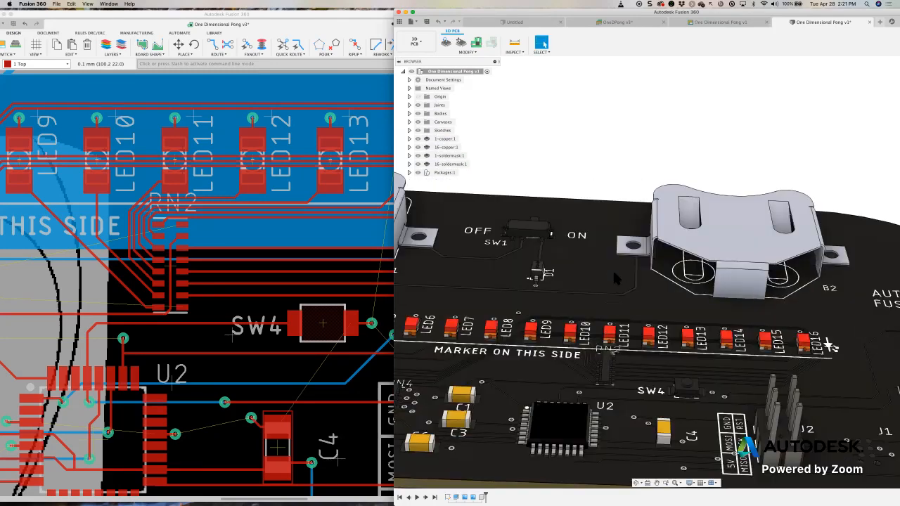
pyautogui.scroll(1, 614, 276)
pyautogui.scroll(-3, 613, 273)
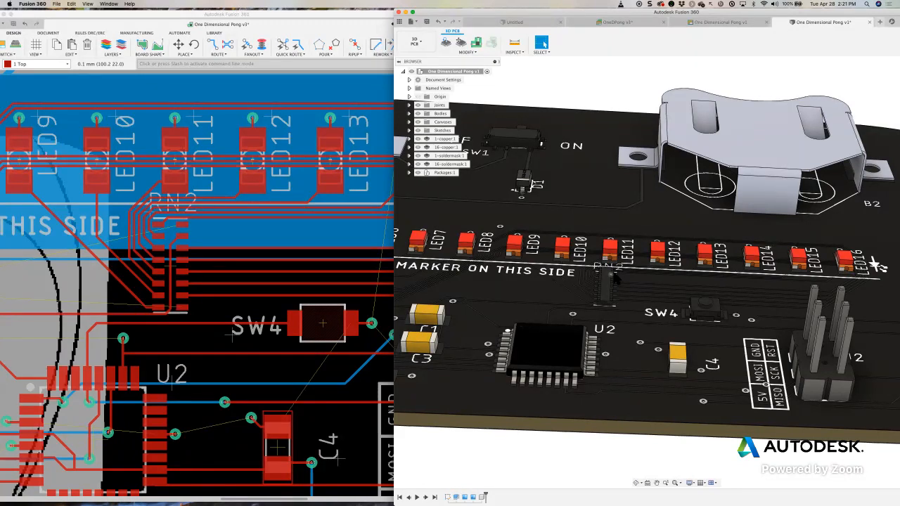
pyautogui.scroll(-5, 638, 277)
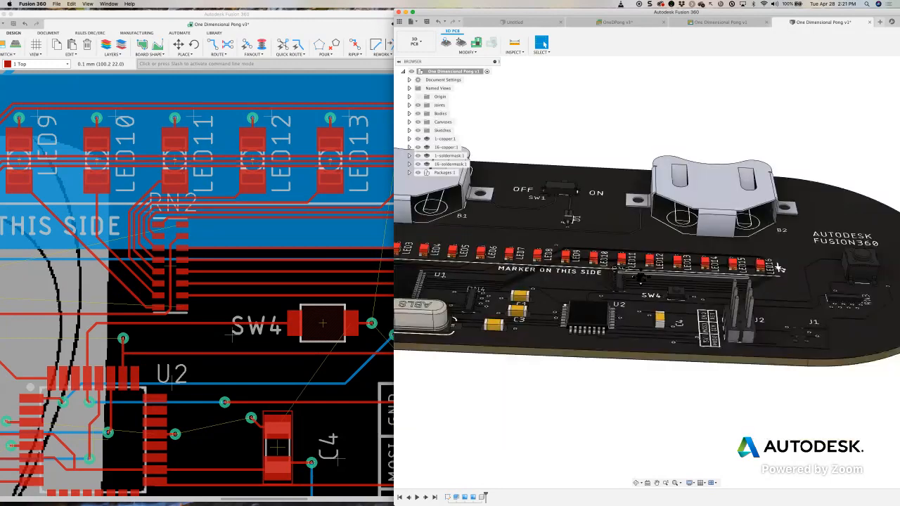
pyautogui.scroll(-3, 639, 275)
pyautogui.moveTo(584, 260); pyautogui.dragTo(594, 277, button='middle')
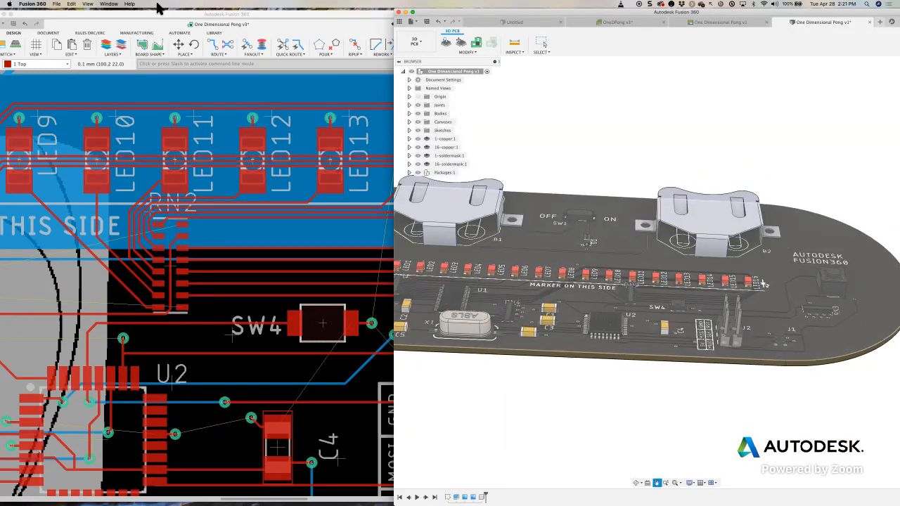
# - Merge the detached One Dimensional Pong board layout back into the main window as a docked document
pyautogui.click(267, 15)
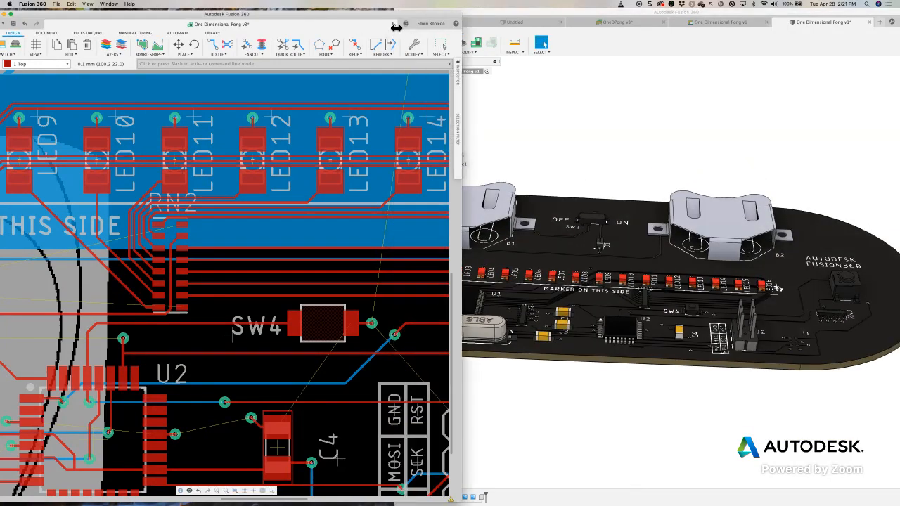
pyautogui.click(397, 27)
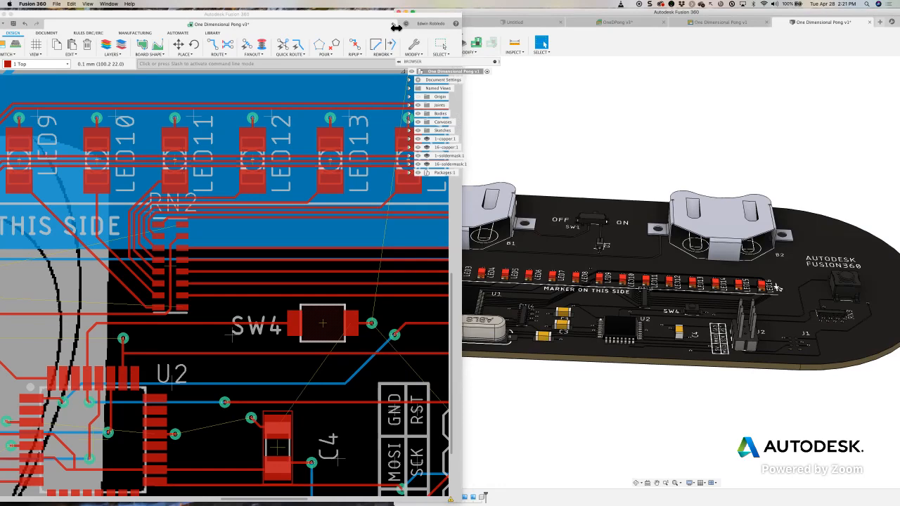
pyautogui.click(485, 13)
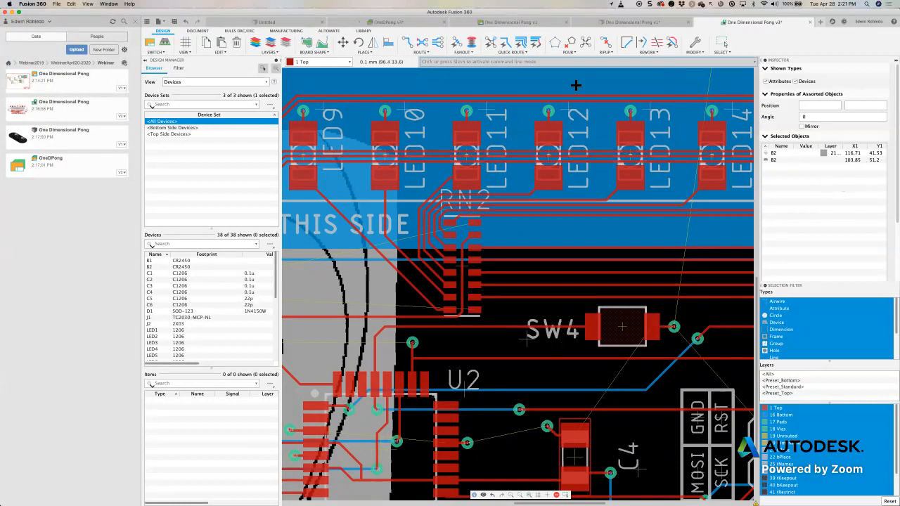
# - Save the One Dimensional Pong board as a new version with the description "User Saved"
pyautogui.click(173, 22)
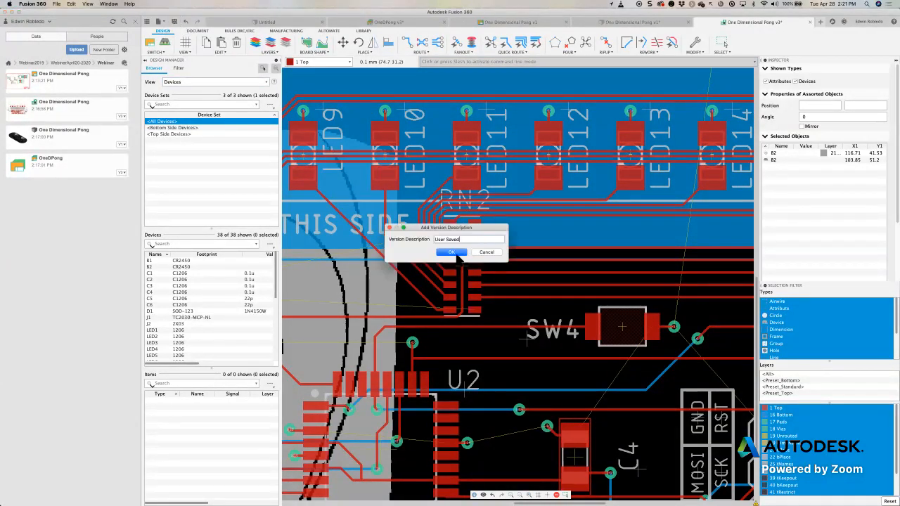
pyautogui.click(454, 252)
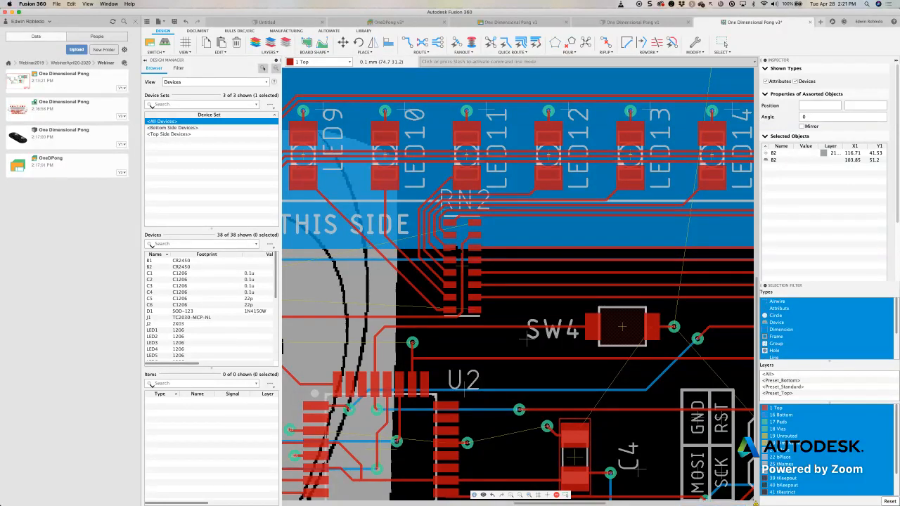
pyautogui.scroll(-5, 469, 246)
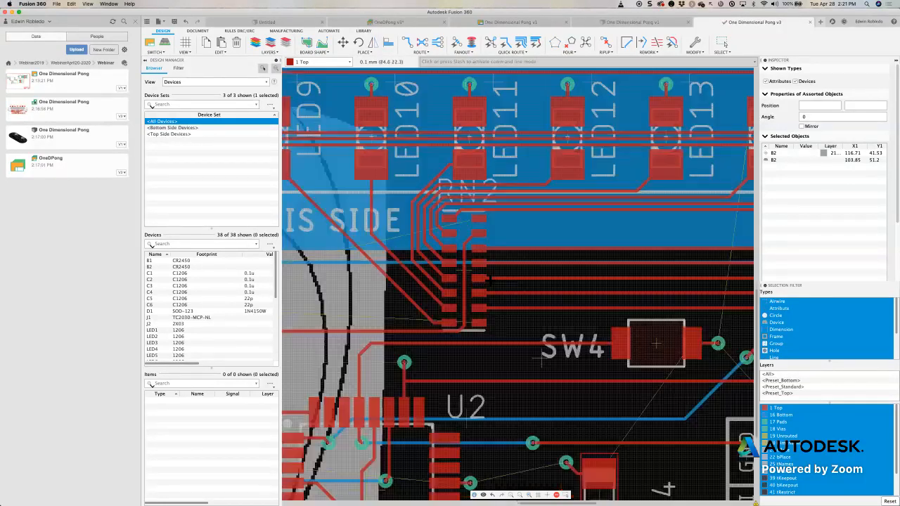
pyautogui.moveTo(471, 247); pyautogui.dragTo(424, 237, button='middle')
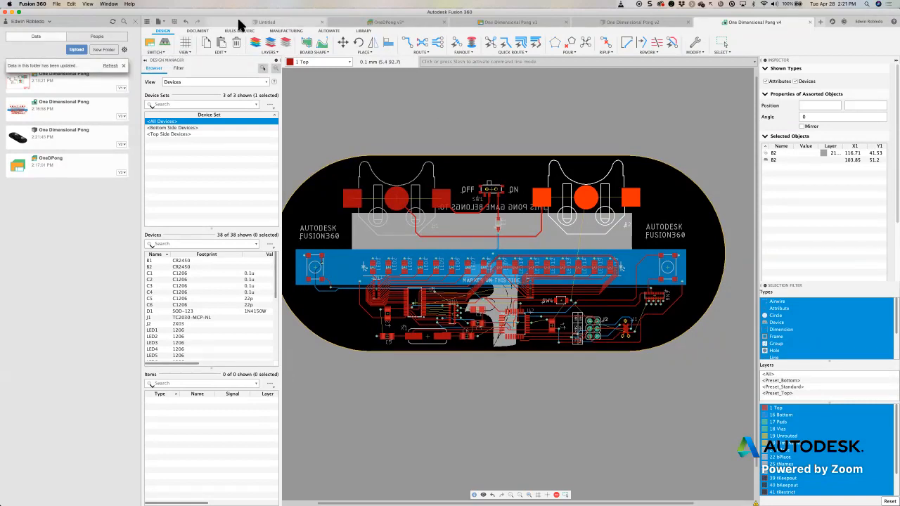
# - Save the untitled design as PongEnclosure in the Webinar folder and refresh the project's file list
pyautogui.click(309, 26)
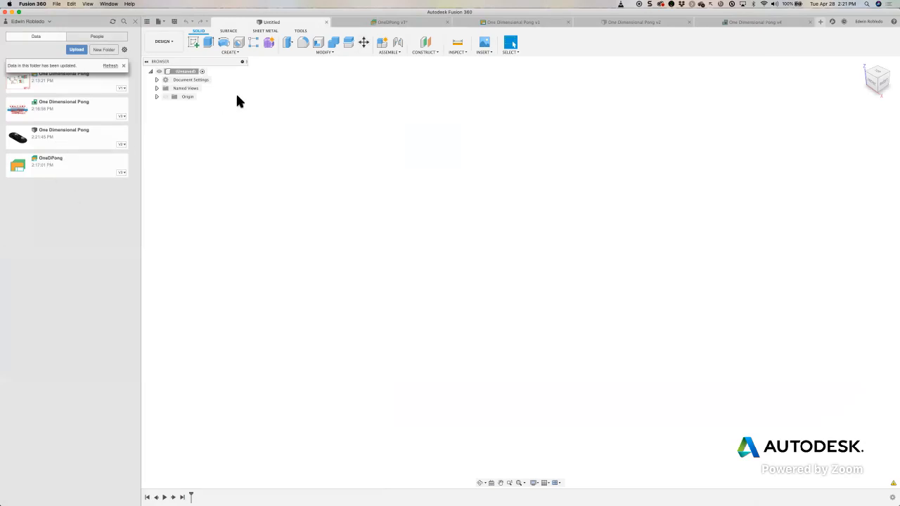
pyautogui.click(173, 21)
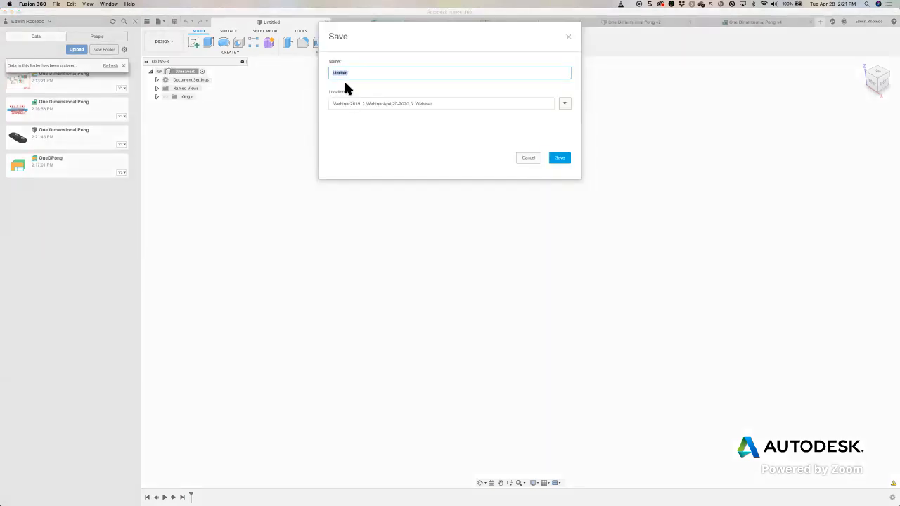
pyautogui.write('OongEnclosure')
pyautogui.press('Return')
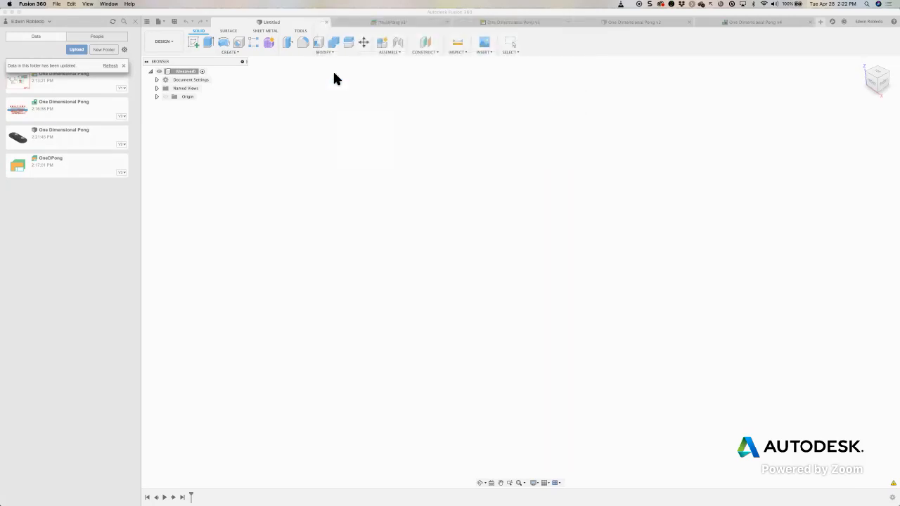
pyautogui.click(109, 65)
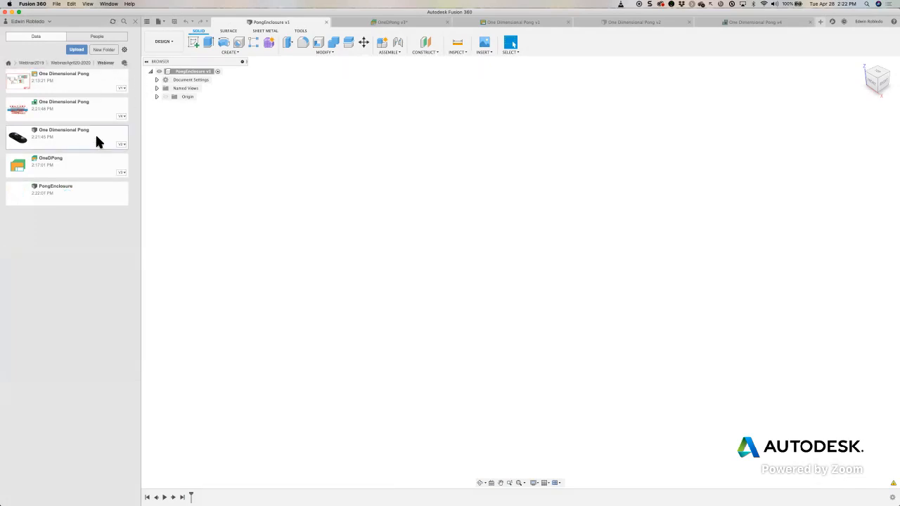
# - Open the Outline sketch of the One Dimensional Pong 3D PCB for viewing, and exit the sketch
pyautogui.click(634, 22)
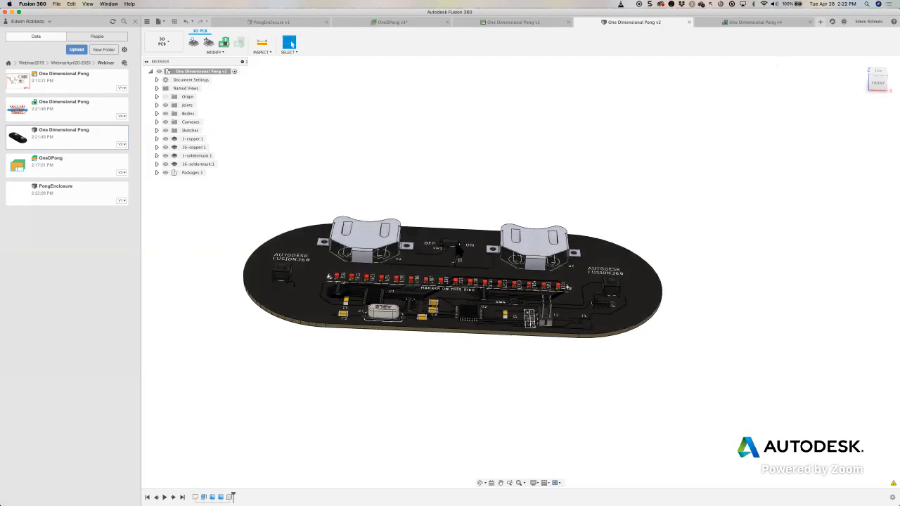
pyautogui.keyDown('shift'); pyautogui.moveTo(477, 226); pyautogui.dragTo(340, 373, button='middle'); pyautogui.keyUp('shift')
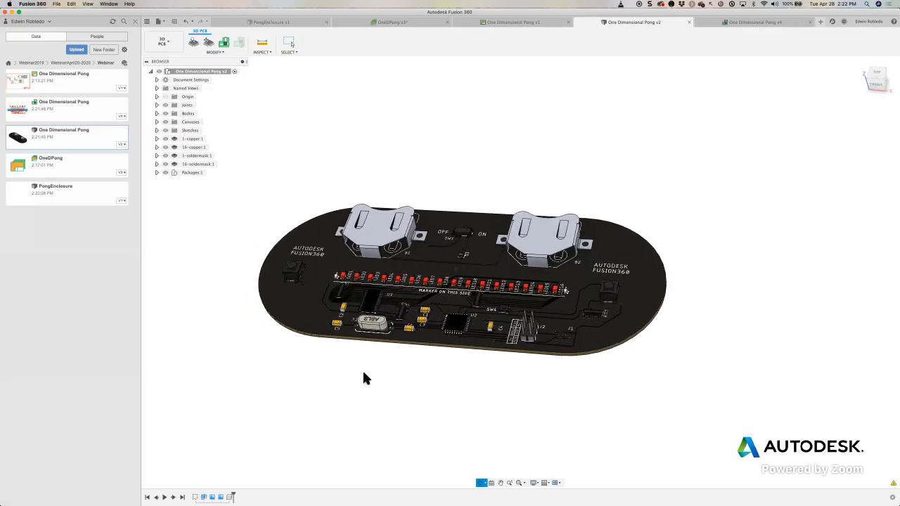
pyautogui.press('Escape')
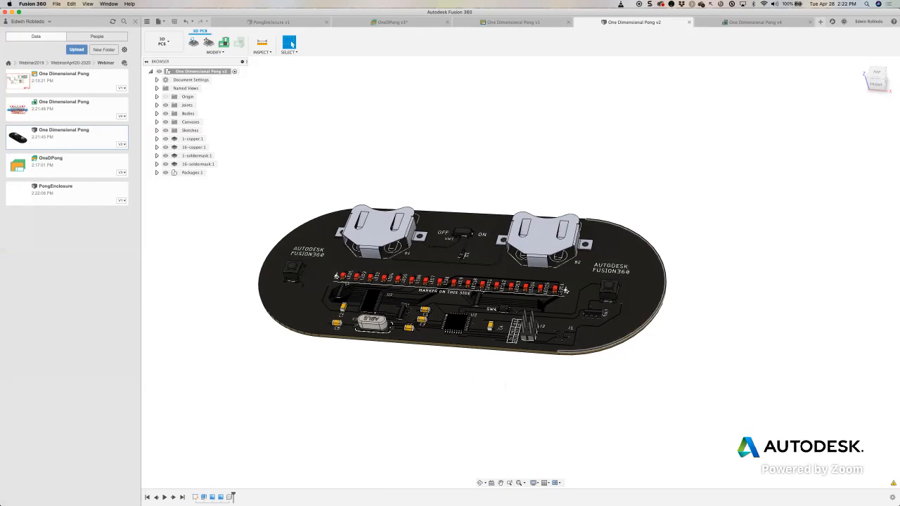
pyautogui.scroll(-3, 496, 286)
pyautogui.scroll(2, 497, 287)
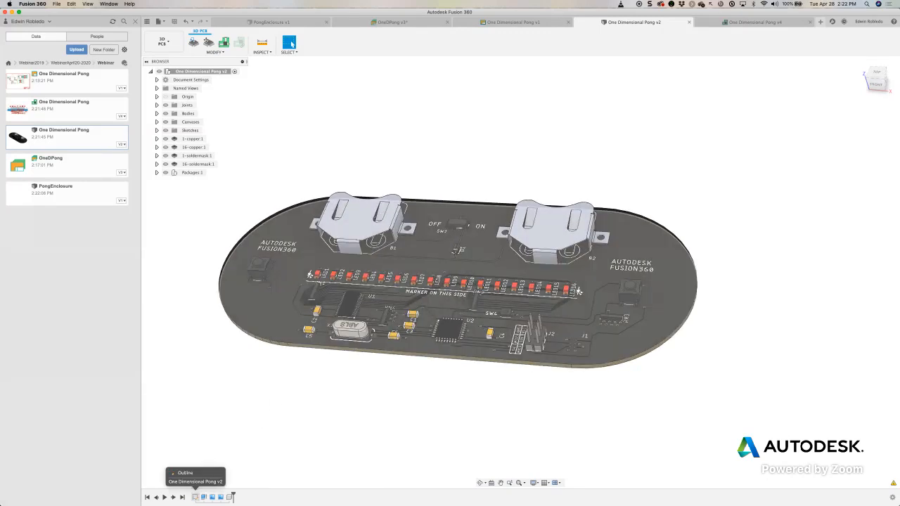
pyautogui.rightClick(196, 497)
pyautogui.click(224, 467)
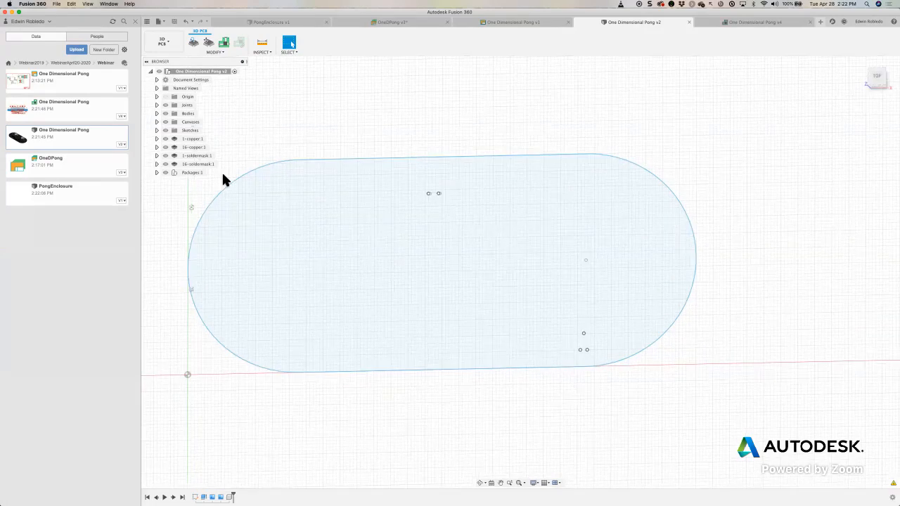
pyautogui.click(880, 242)
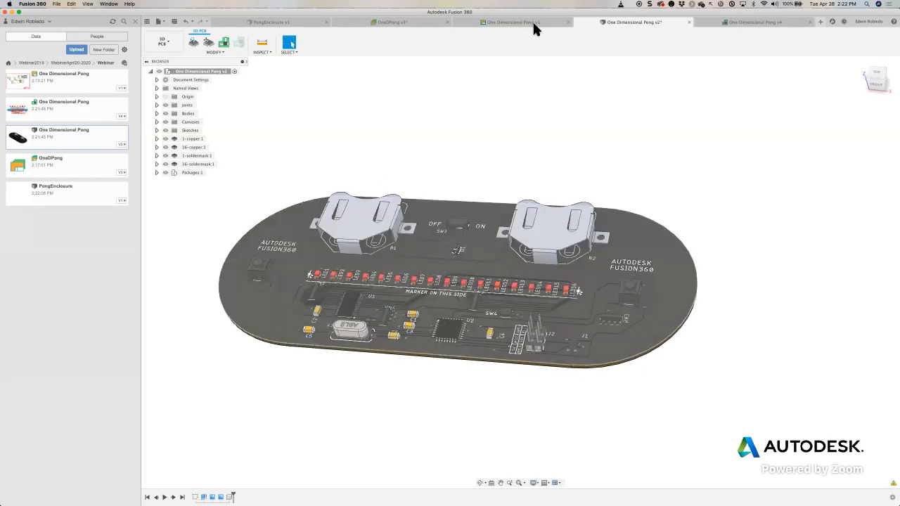
# - Look at the One Dimensional Pong board layout and return to its 3D PCB document
pyautogui.click(727, 24)
pyautogui.click(652, 25)
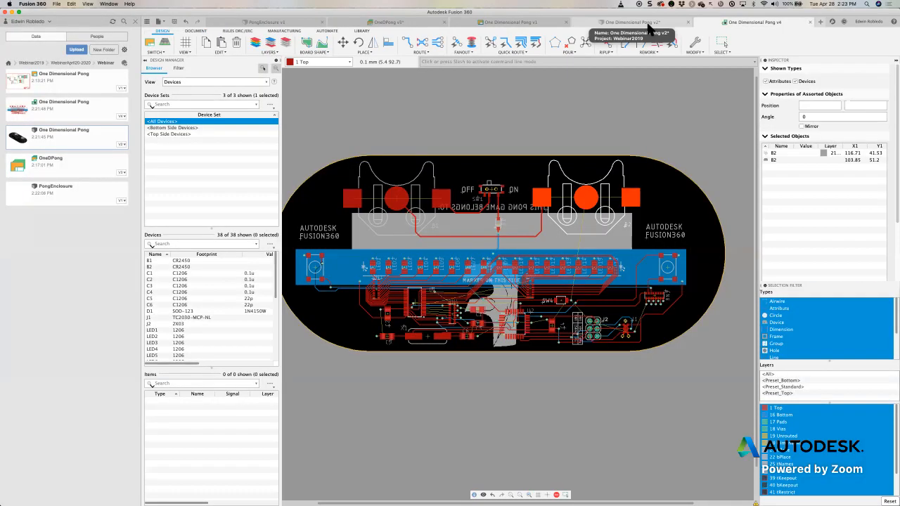
pyautogui.click(650, 26)
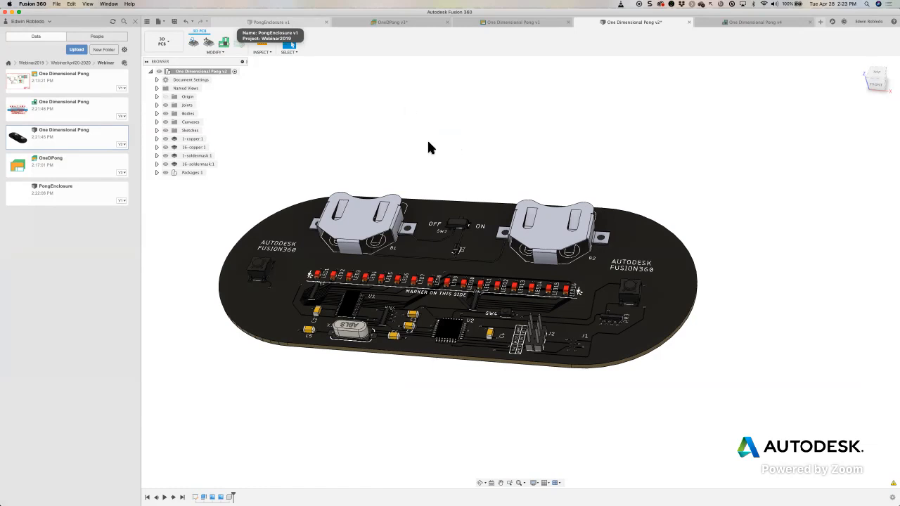
# - Insert the One Dimensional Pong 3D PCB into the PongEnclosure design, accepting its default position
pyautogui.click(273, 22)
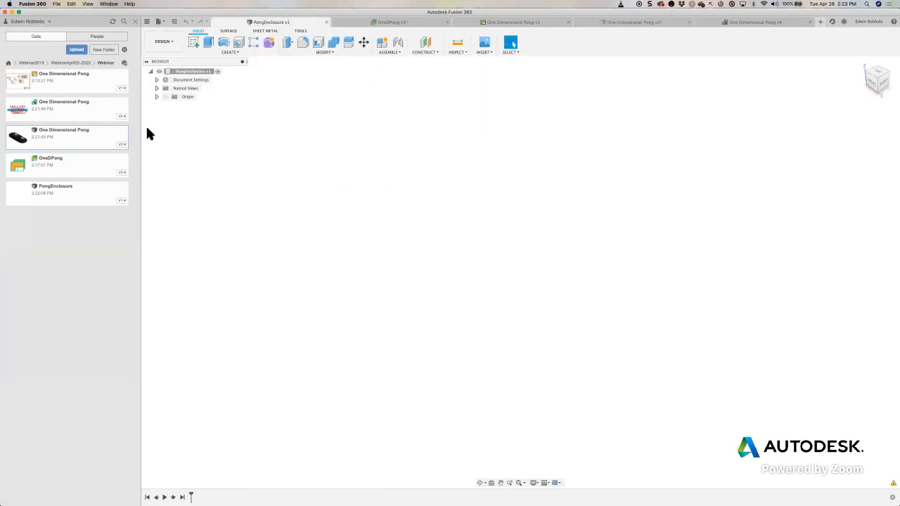
pyautogui.rightClick(85, 140)
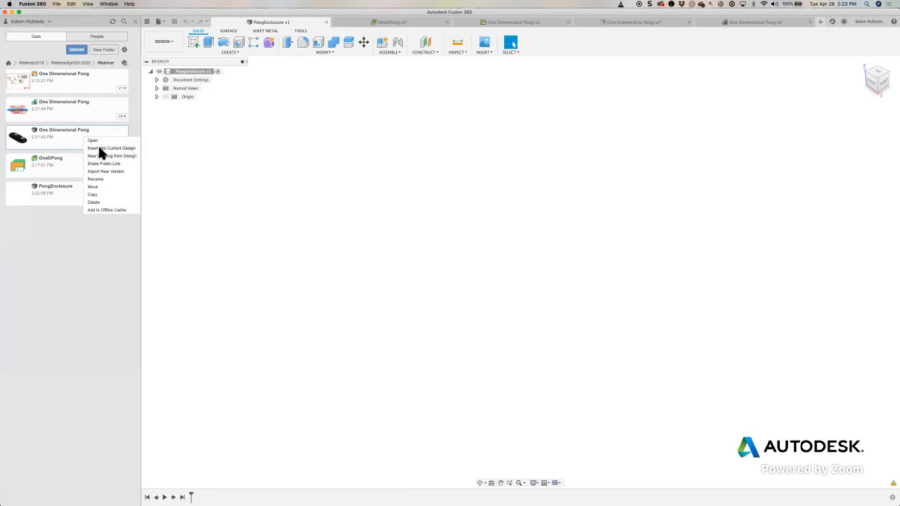
pyautogui.click(98, 148)
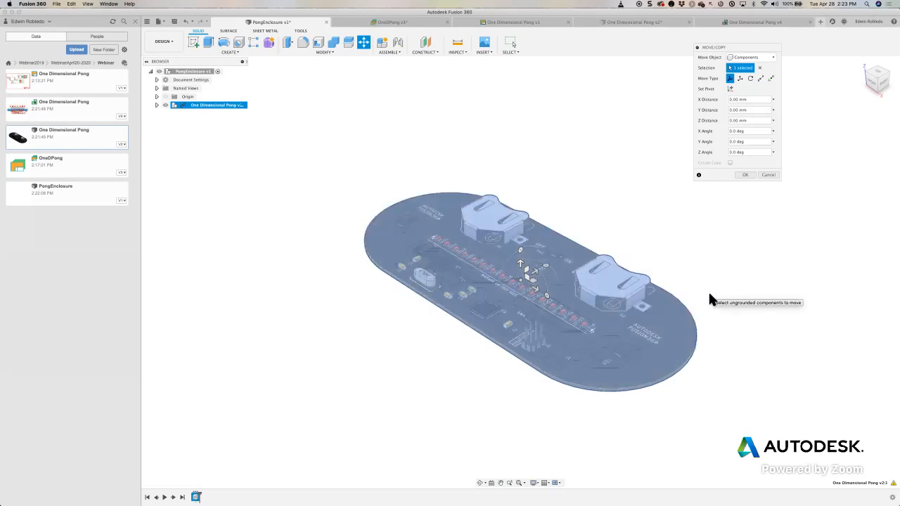
pyautogui.click(748, 179)
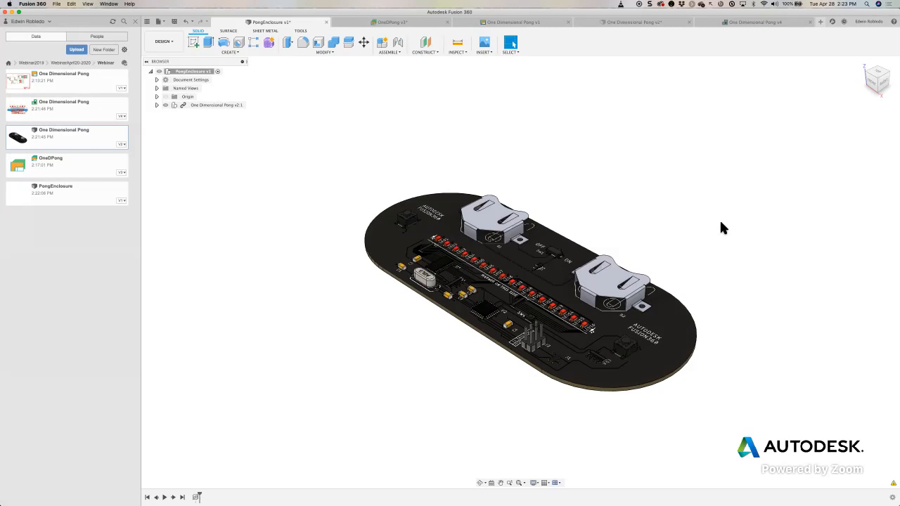
pyautogui.moveTo(661, 262); pyautogui.dragTo(569, 232, button='middle')
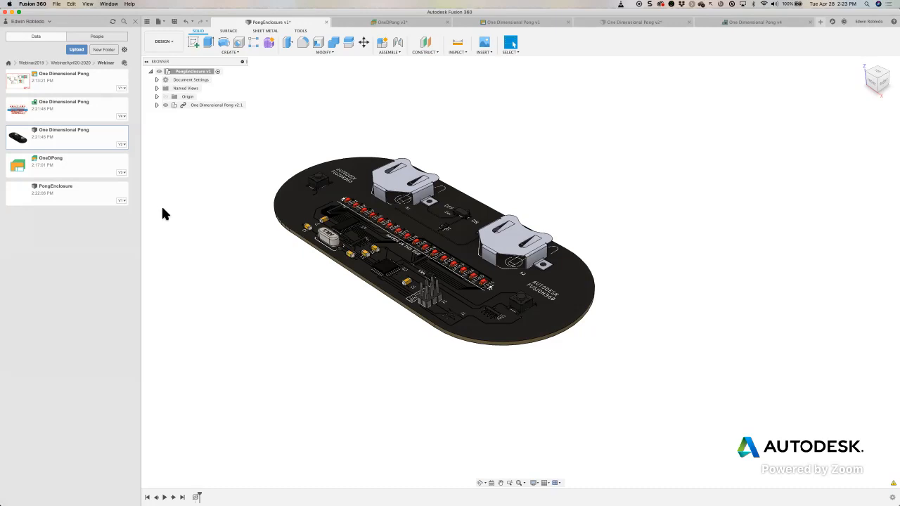
pyautogui.moveTo(183, 241); pyautogui.dragTo(184, 114)
pyautogui.moveTo(256, 76); pyautogui.dragTo(190, 99)
pyautogui.moveTo(323, 104); pyautogui.dragTo(328, 128, button='middle')
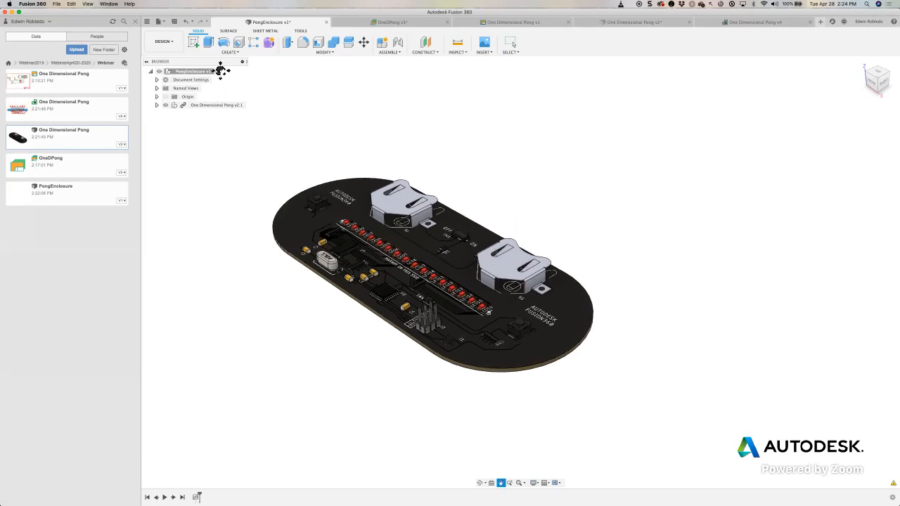
pyautogui.click(194, 43)
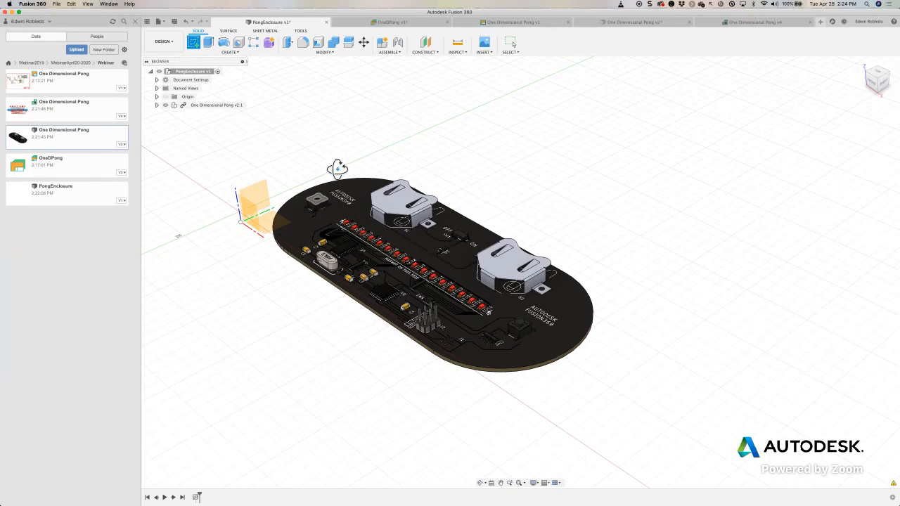
pyautogui.keyDown('shift'); pyautogui.moveTo(568, 157); pyautogui.dragTo(495, 195, button='middle'); pyautogui.keyUp('shift')
pyautogui.press('Escape')
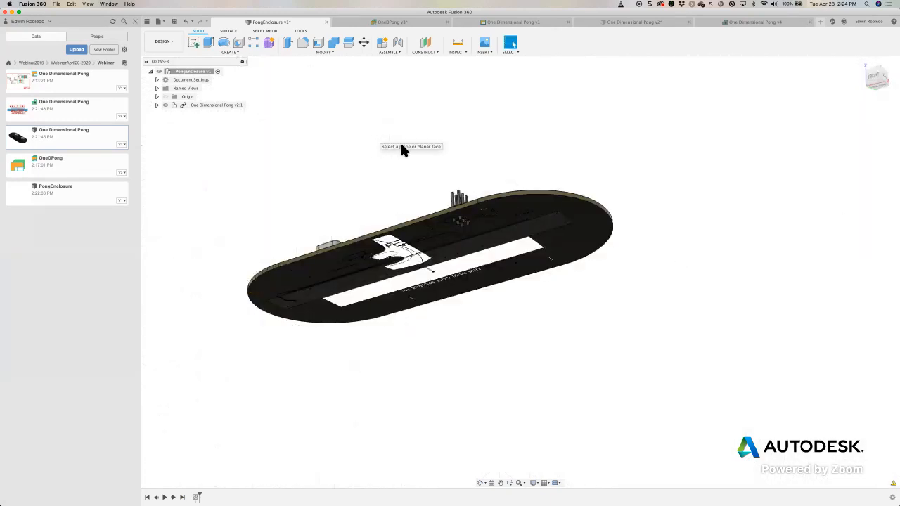
# - Create a construction plane offset 5 mm below the PCB's underside and start a sketch on it
pyautogui.click(434, 53)
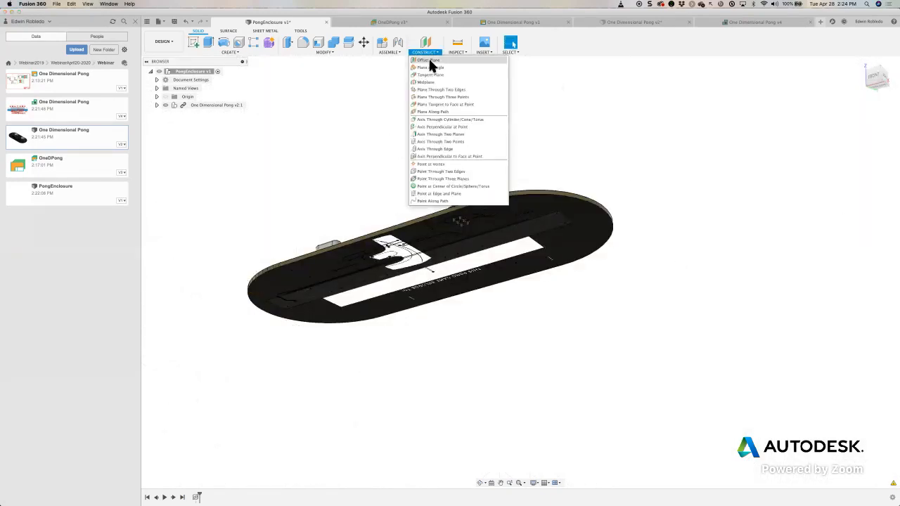
pyautogui.click(431, 61)
pyautogui.click(504, 206)
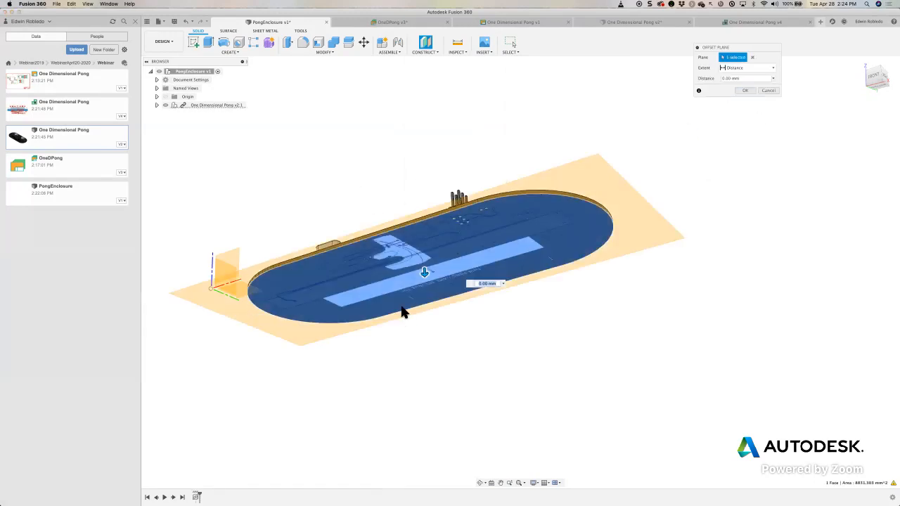
pyautogui.moveTo(426, 281)
pyautogui.mouseDown()
pyautogui.moveTo(429, 305)
pyautogui.moveTo(425, 285)
pyautogui.mouseUp()
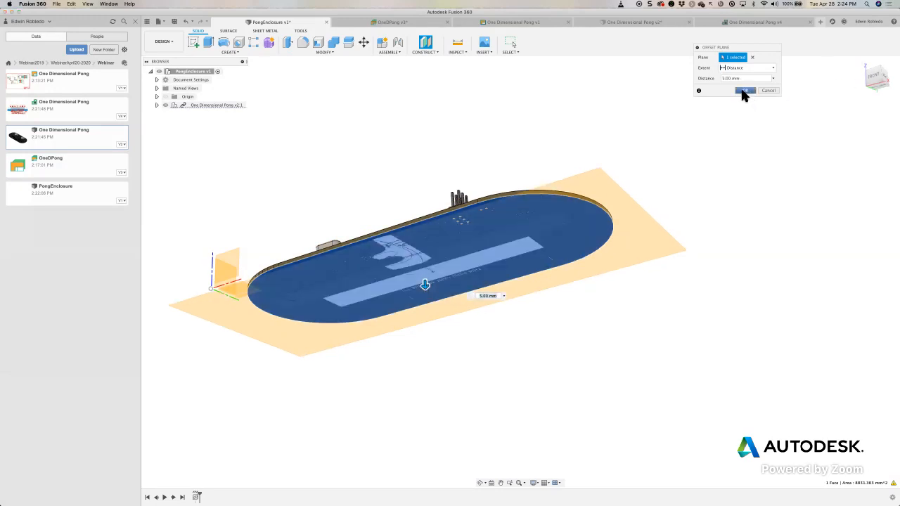
pyautogui.click(744, 93)
pyautogui.click(193, 41)
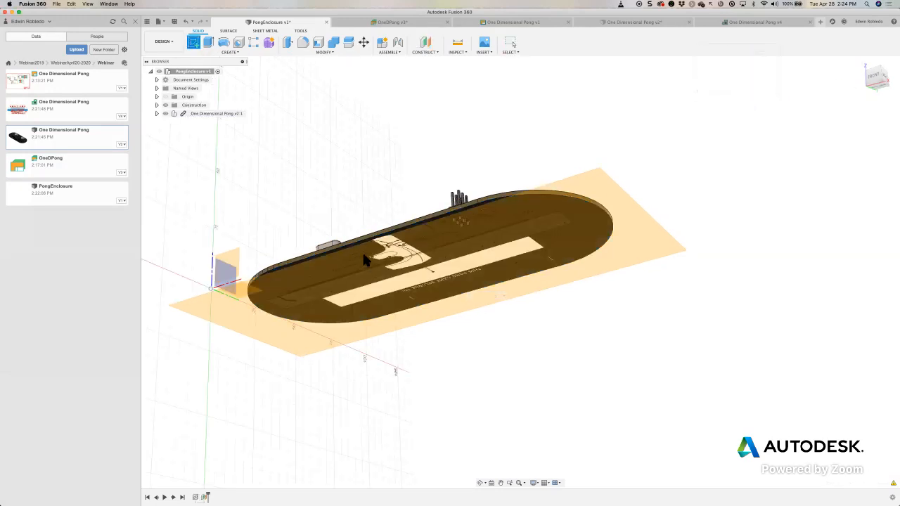
pyautogui.click(364, 254)
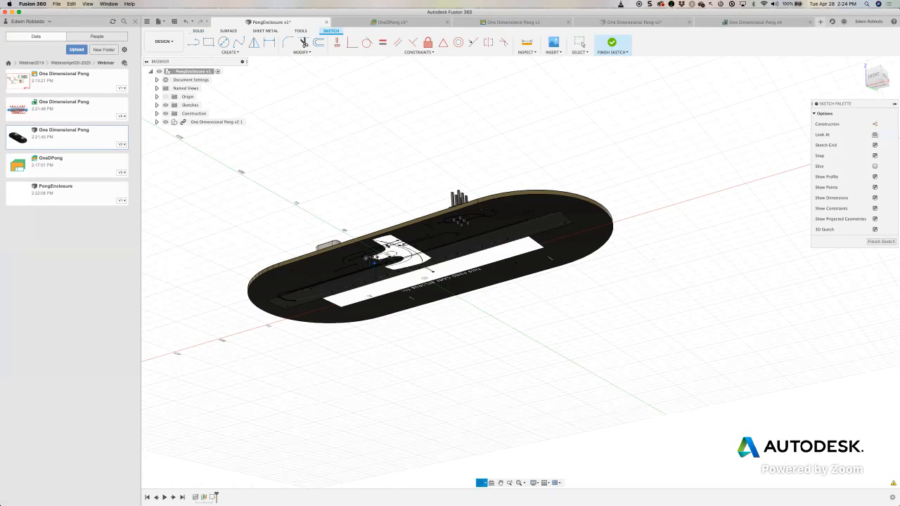
# - Try to project the PCB's outer edges into the sketch, and undo the projection
pyautogui.keyDown('shift'); pyautogui.moveTo(218, 144); pyautogui.dragTo(217, 160, button='middle'); pyautogui.keyUp('shift')
pyautogui.click(230, 52)
pyautogui.moveTo(225, 171)
pyautogui.click(272, 171)
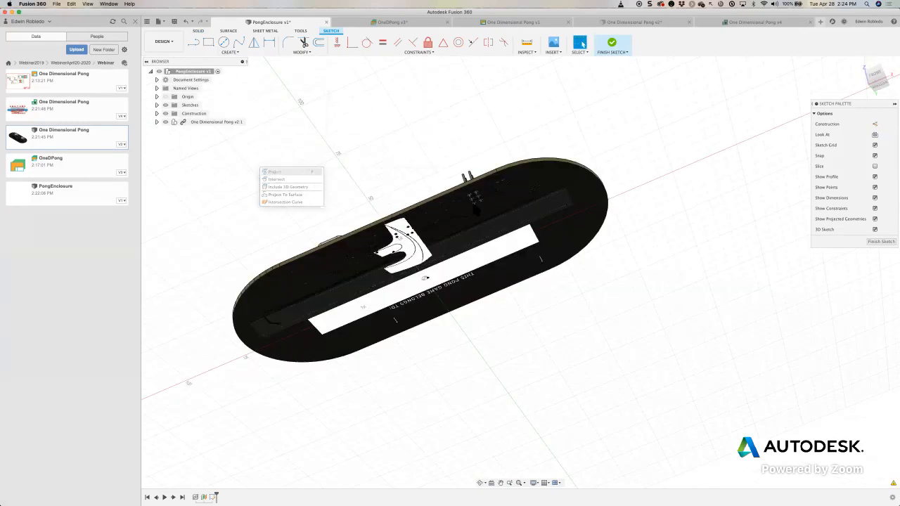
pyautogui.click(510, 169)
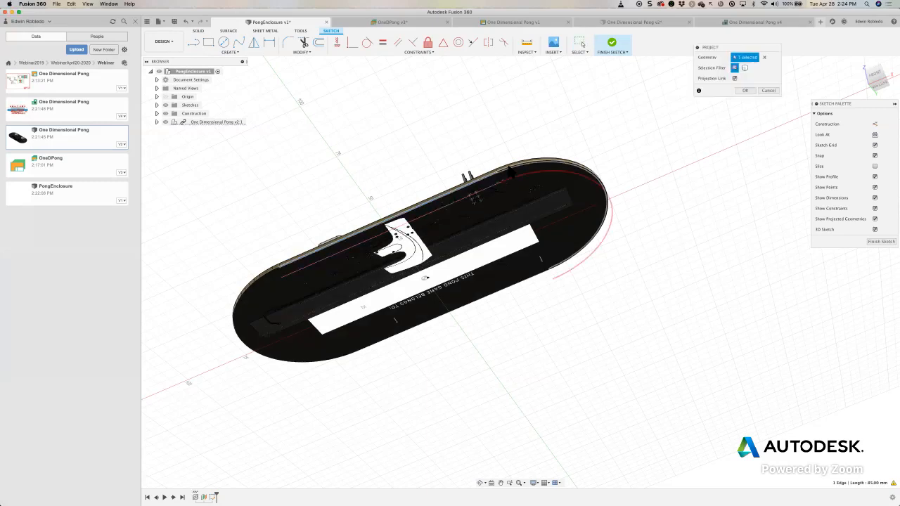
pyautogui.click(508, 166)
pyautogui.click(530, 277)
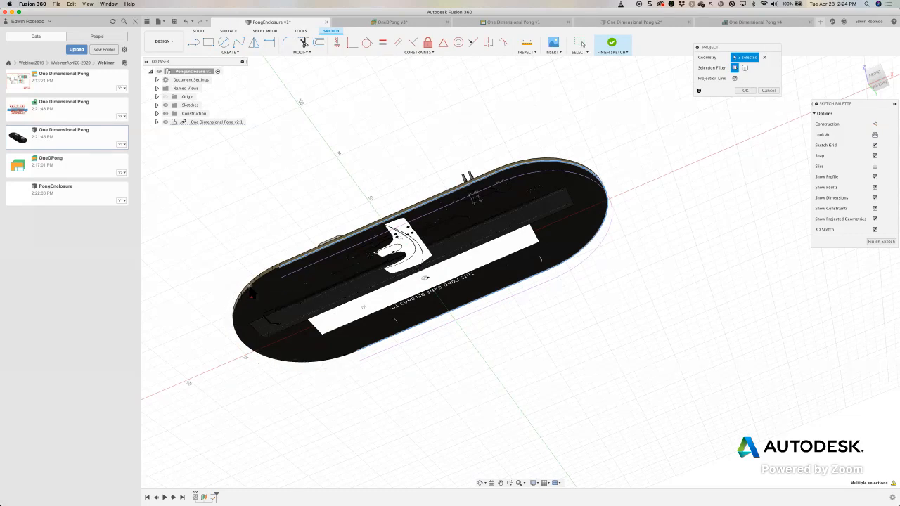
pyautogui.click(250, 286)
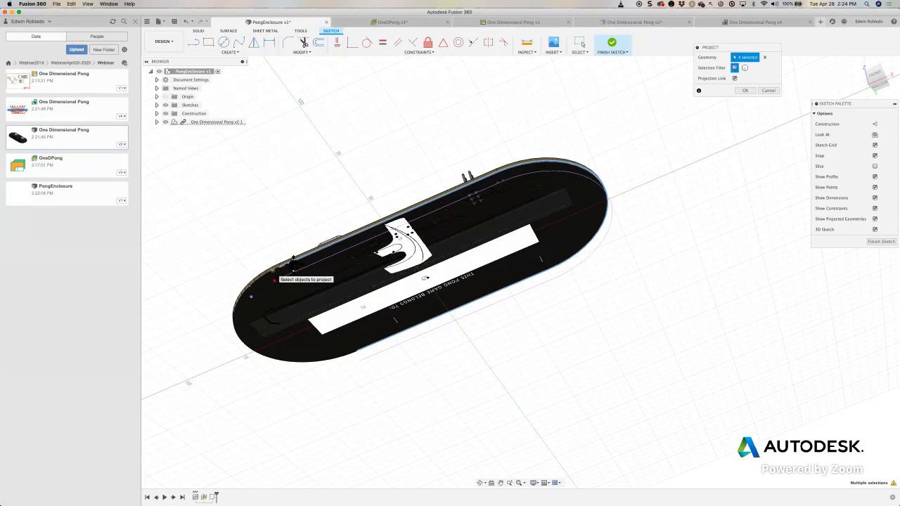
pyautogui.scroll(2, 274, 280)
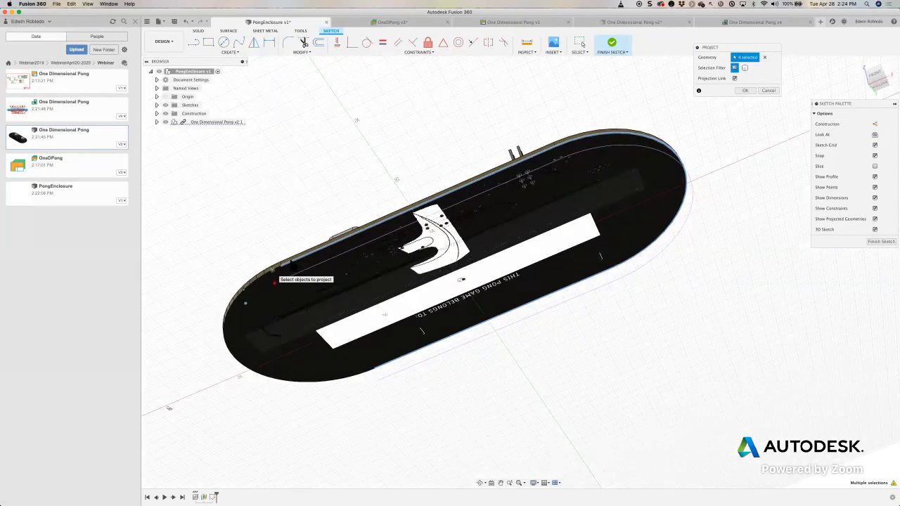
pyautogui.keyDown('shift'); pyautogui.moveTo(489, 409); pyautogui.dragTo(478, 297, button='middle'); pyautogui.keyUp('shift')
pyautogui.keyDown('shift'); pyautogui.moveTo(504, 247); pyautogui.dragTo(501, 128, button='middle'); pyautogui.keyUp('shift')
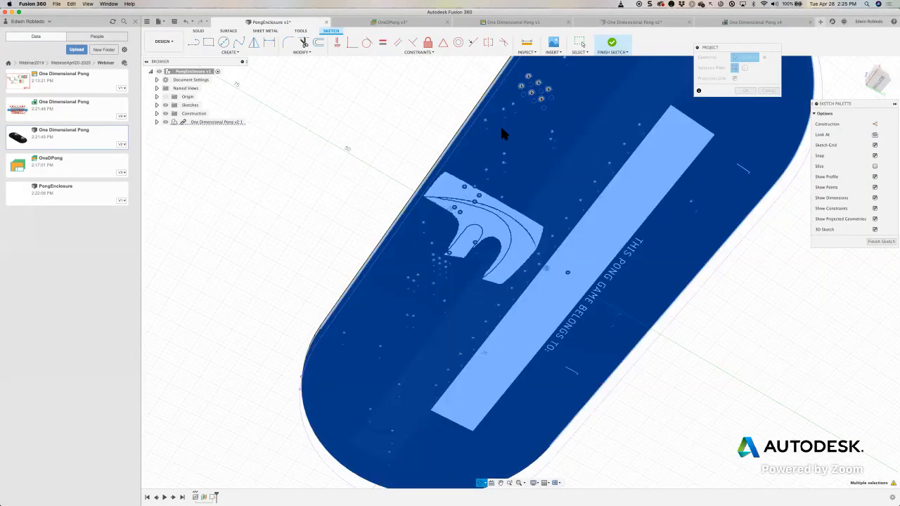
pyautogui.click(187, 20)
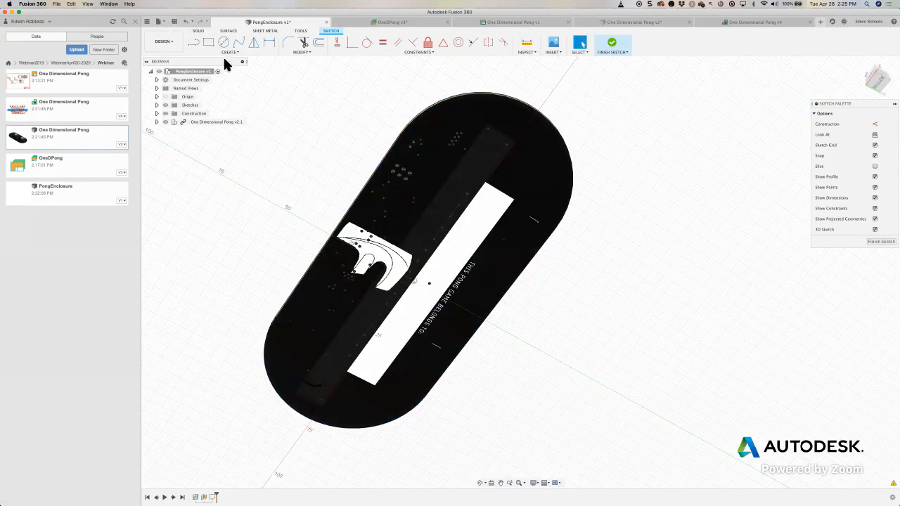
# - Project the board outline's single-arc end and both long straight edges into the sketch
pyautogui.click(229, 53)
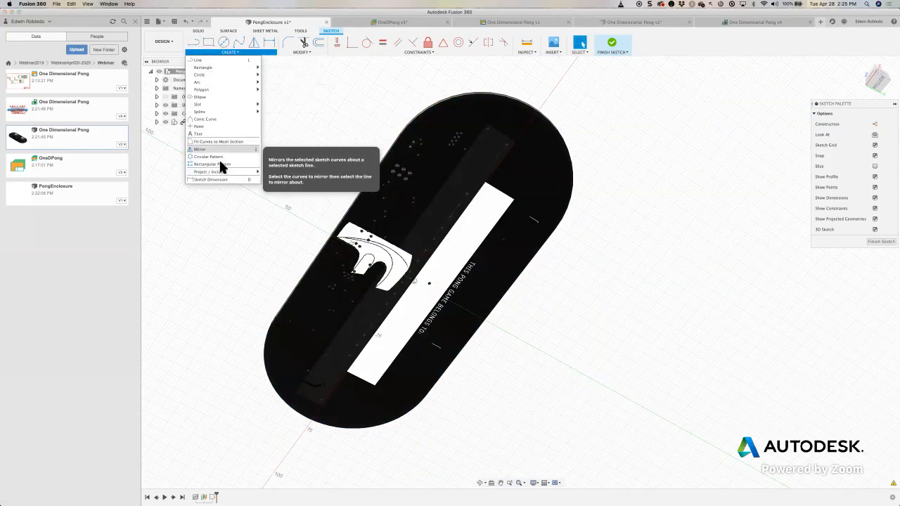
pyautogui.moveTo(240, 176)
pyautogui.click(288, 170)
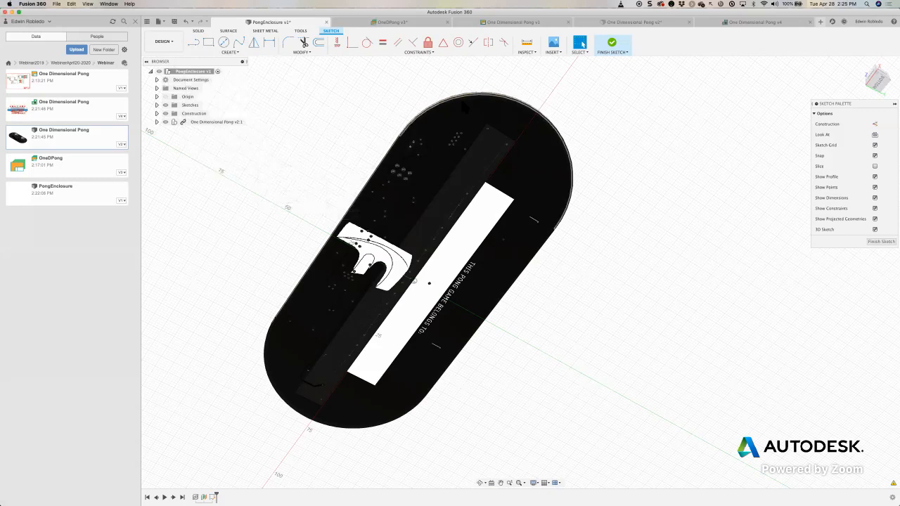
pyautogui.click(466, 101)
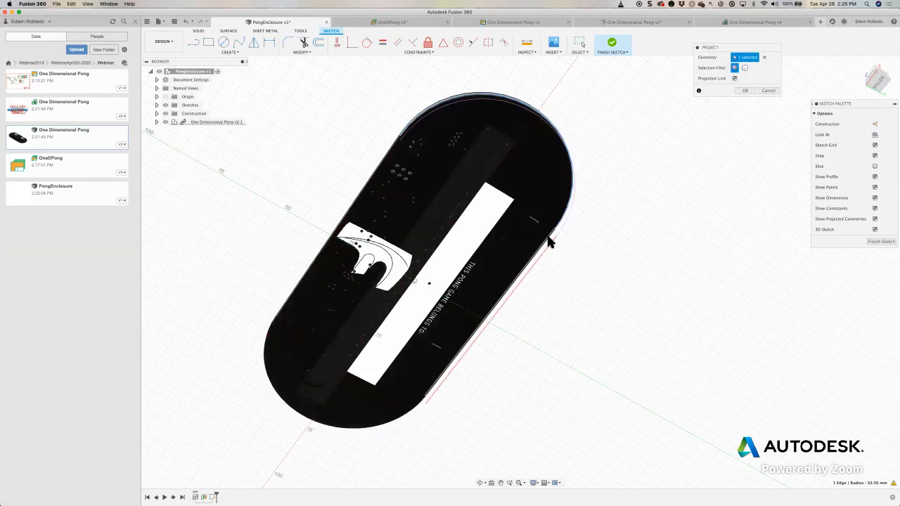
pyautogui.click(550, 241)
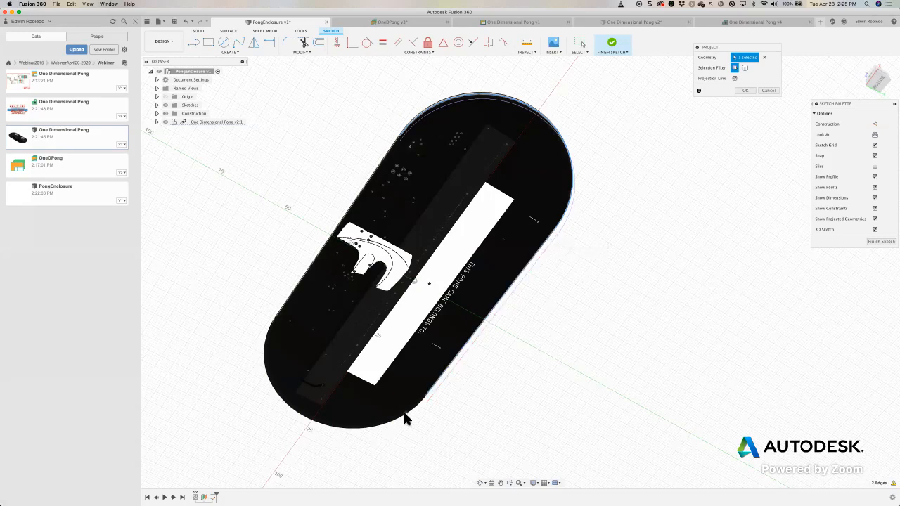
pyautogui.click(314, 271)
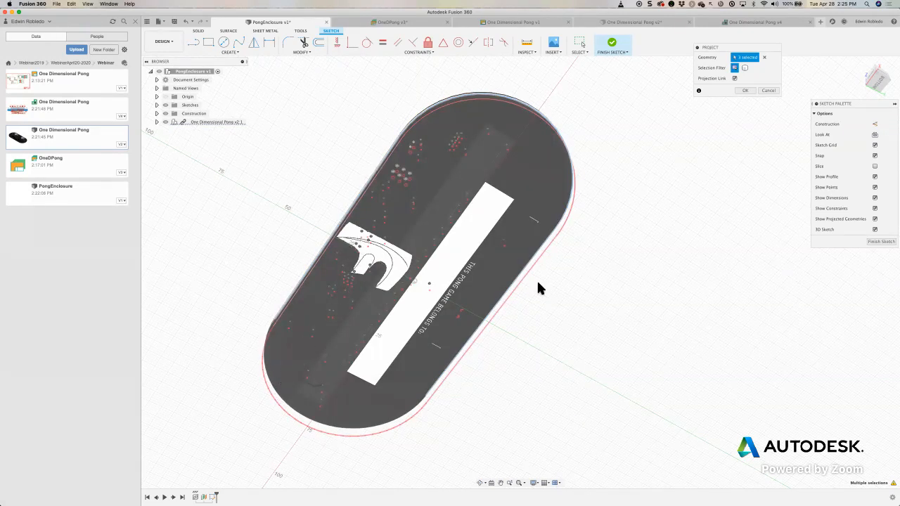
# - Project the short edge segments around the board's other rounded end to close the outline, and finish the sketch
pyautogui.scroll(3, 283, 382)
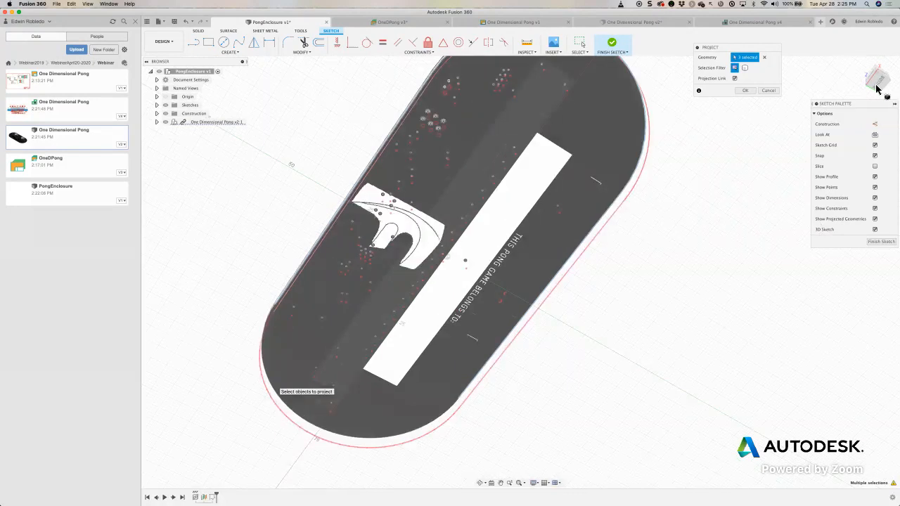
pyautogui.scroll(5, 536, 217)
pyautogui.moveTo(534, 218); pyautogui.dragTo(539, 325, button='middle')
pyautogui.click(538, 326)
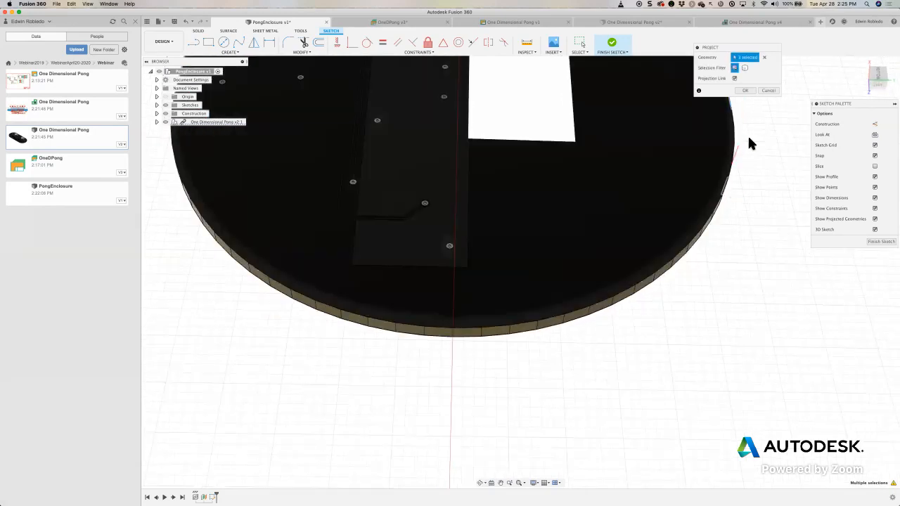
pyautogui.click(735, 115)
pyautogui.click(735, 135)
pyautogui.click(733, 163)
pyautogui.click(727, 184)
pyautogui.click(707, 227)
pyautogui.click(669, 269)
pyautogui.click(650, 275)
pyautogui.click(616, 294)
pyautogui.click(601, 302)
pyautogui.click(576, 309)
pyautogui.click(550, 318)
pyautogui.click(523, 323)
pyautogui.click(498, 327)
pyautogui.click(464, 333)
pyautogui.click(439, 331)
pyautogui.click(411, 330)
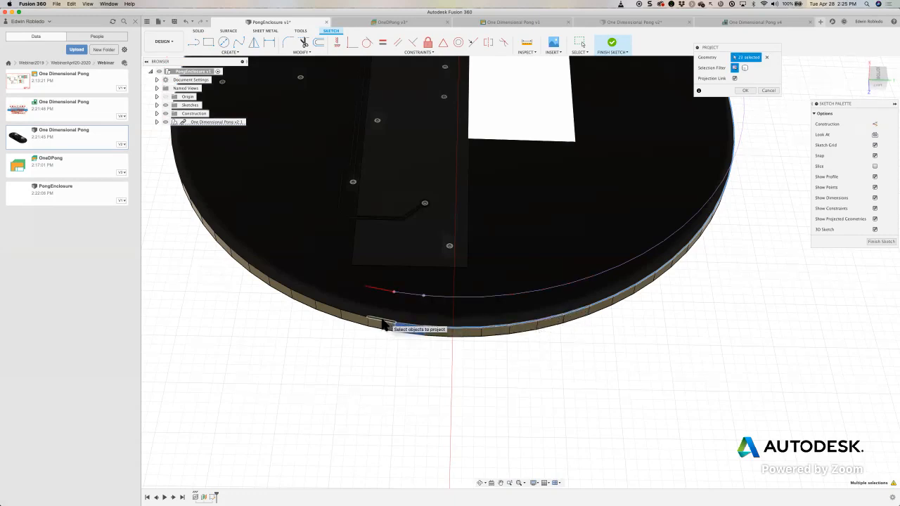
pyautogui.click(362, 317)
pyautogui.click(327, 314)
pyautogui.click(327, 305)
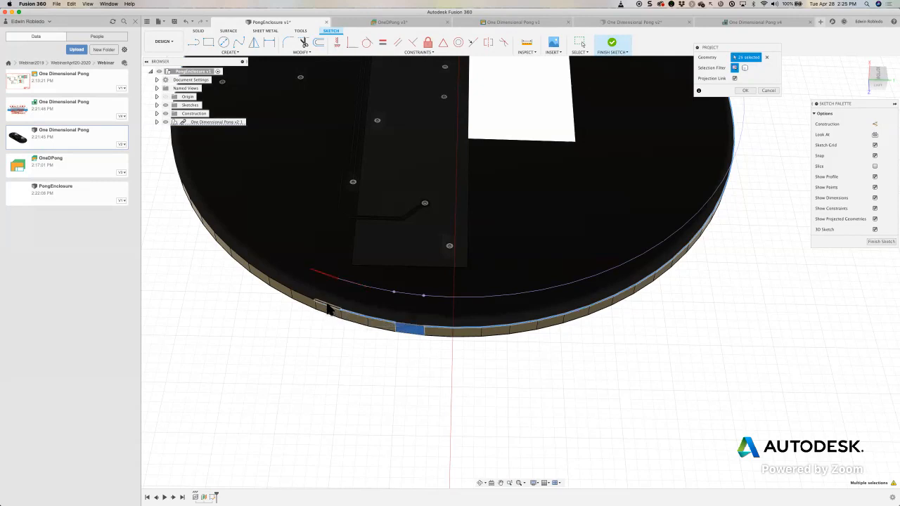
pyautogui.click(410, 327)
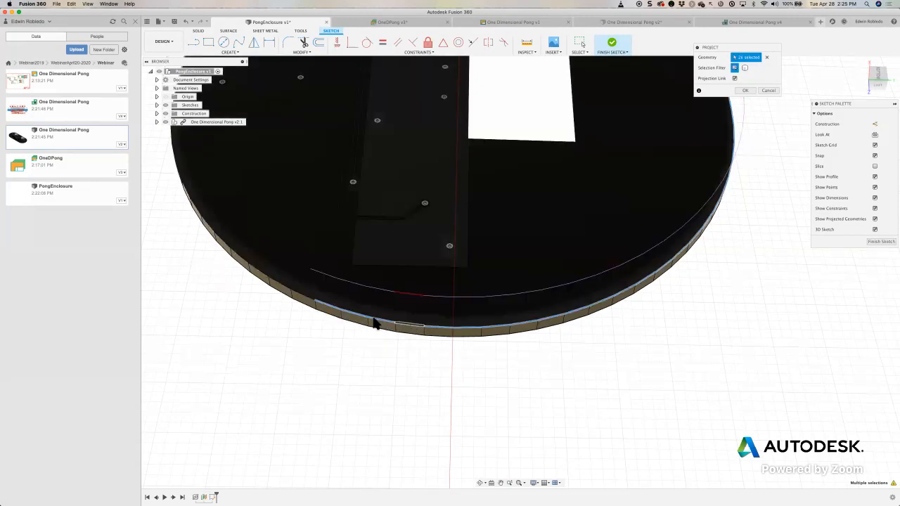
pyautogui.click(272, 280)
pyautogui.click(260, 272)
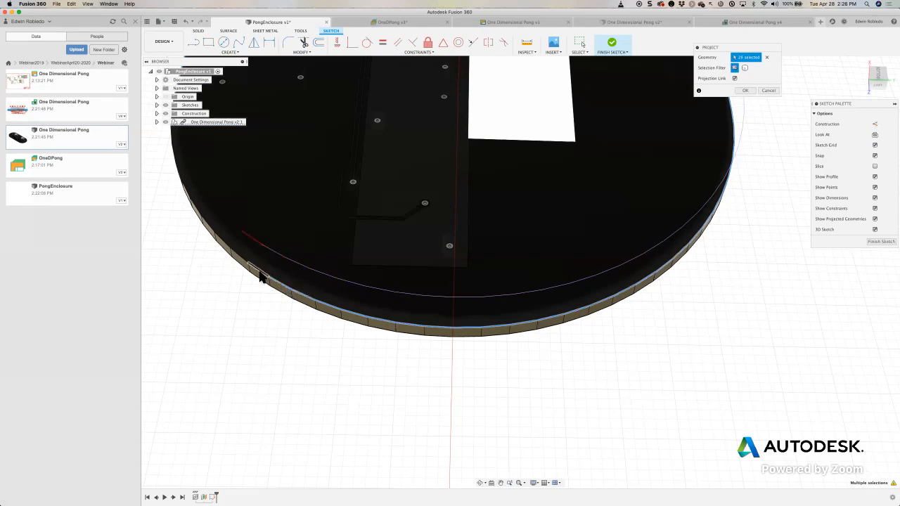
pyautogui.click(213, 251)
pyautogui.moveTo(243, 268)
pyautogui.keyDown('shift'); pyautogui.mouseDown(button='middle')
pyautogui.moveTo(249, 279)
pyautogui.moveTo(256, 266)
pyautogui.mouseUp(button='middle'); pyautogui.keyUp('shift')
pyautogui.keyDown('shift'); pyautogui.moveTo(505, 342); pyautogui.dragTo(506, 345, button='middle'); pyautogui.keyUp('shift')
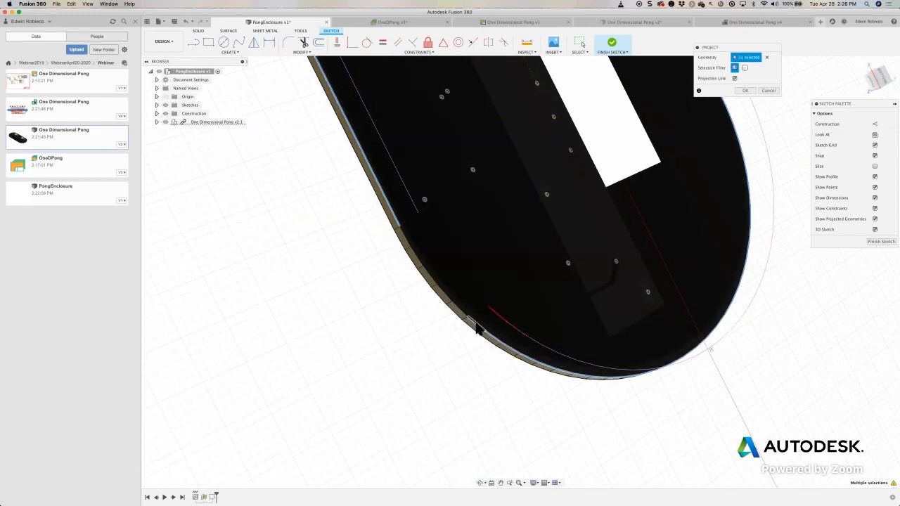
pyautogui.click(453, 305)
pyautogui.click(444, 295)
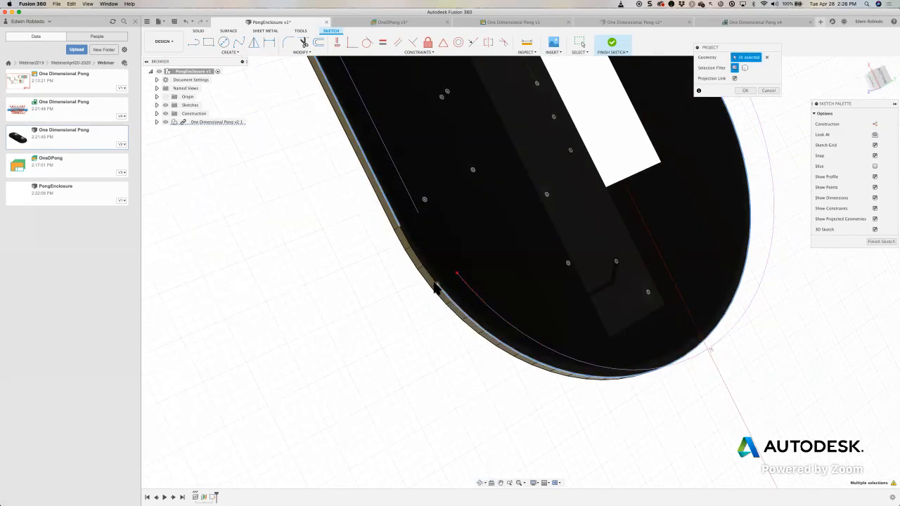
pyautogui.click(413, 259)
pyautogui.click(405, 245)
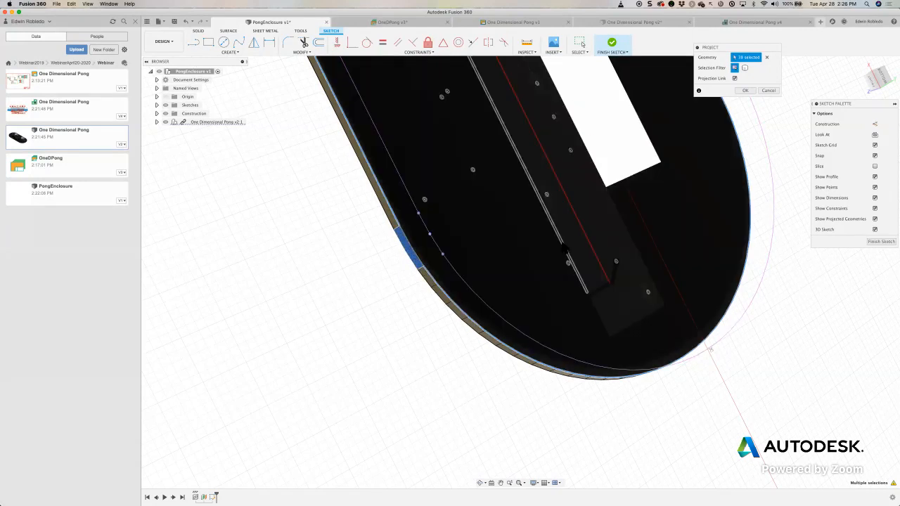
pyautogui.scroll(-1, 565, 249)
pyautogui.scroll(-1, 570, 325)
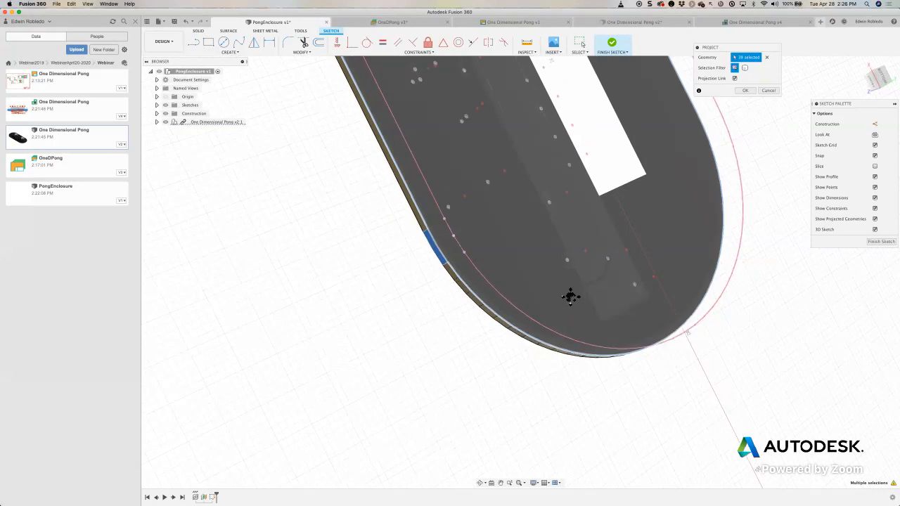
pyautogui.scroll(-2, 550, 401)
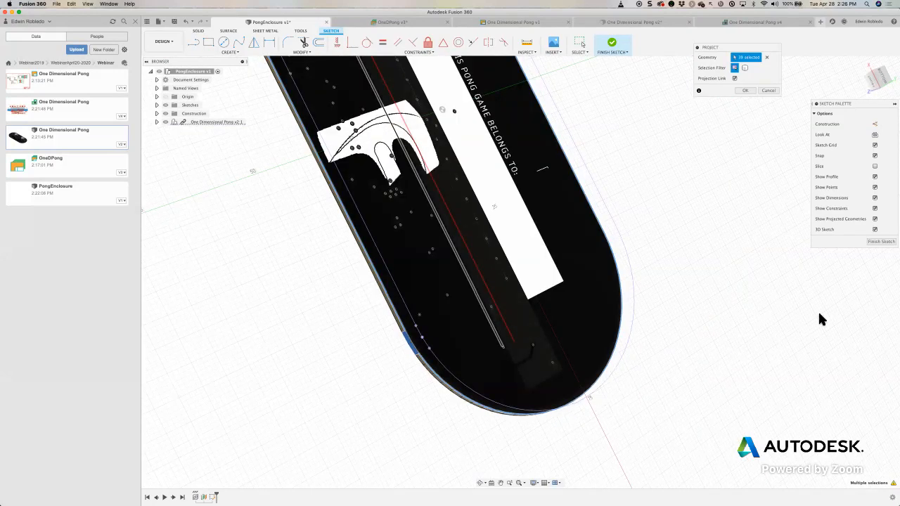
pyautogui.click(877, 242)
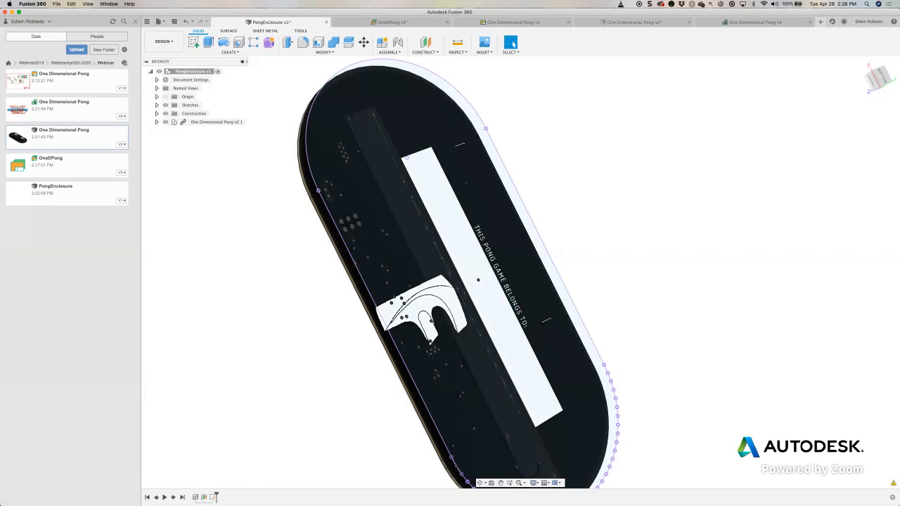
pyautogui.rightClick(215, 497)
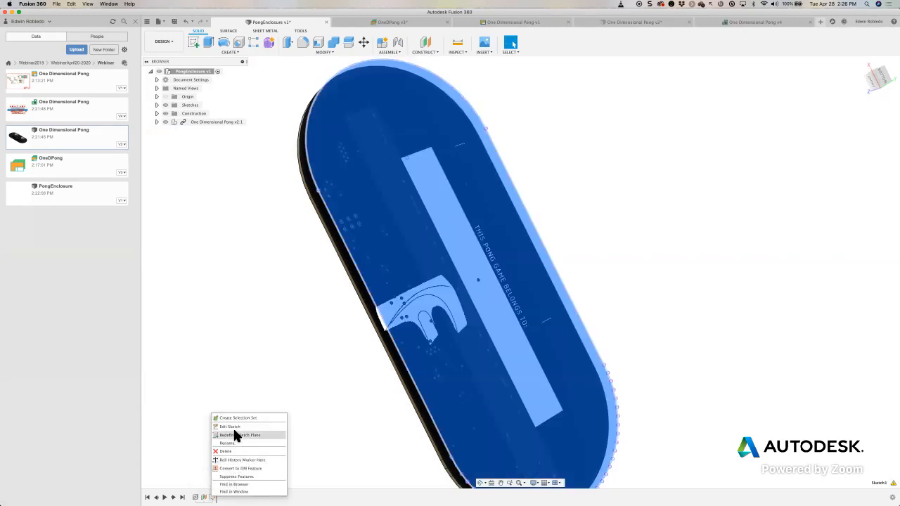
pyautogui.click(235, 427)
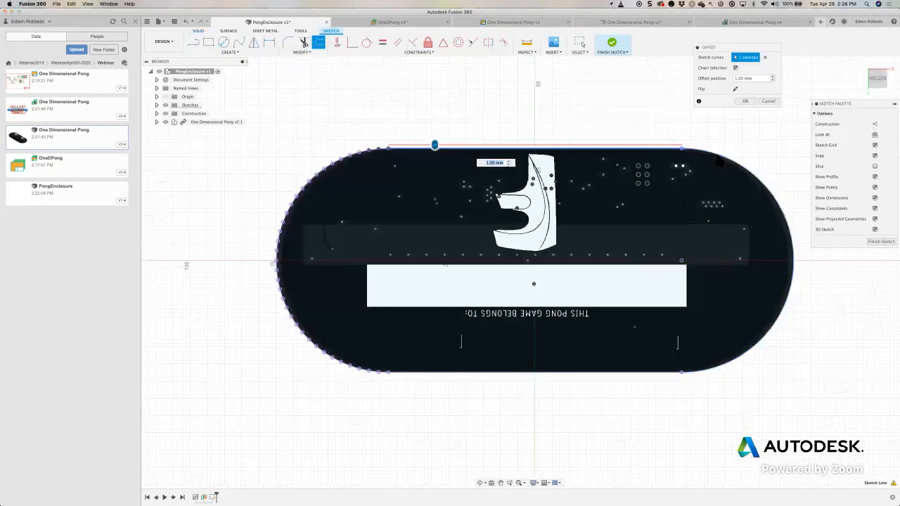
pyautogui.click(780, 313)
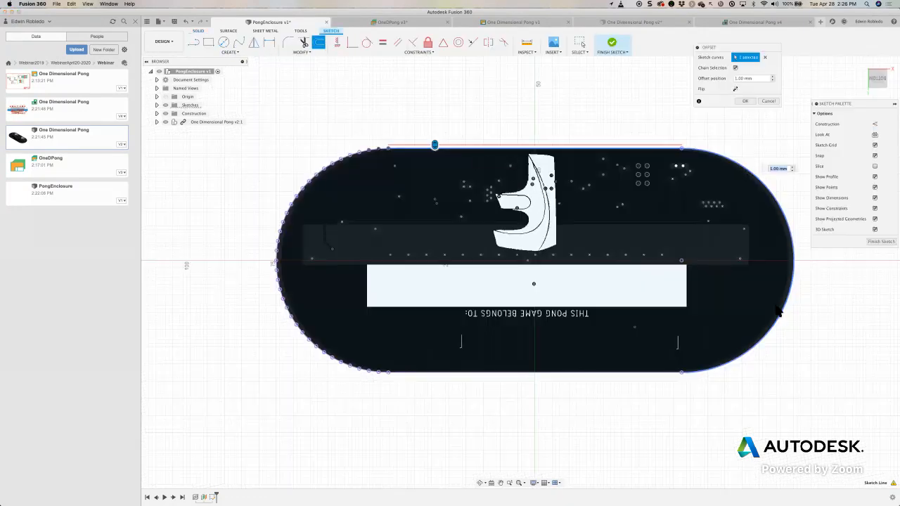
pyautogui.click(650, 374)
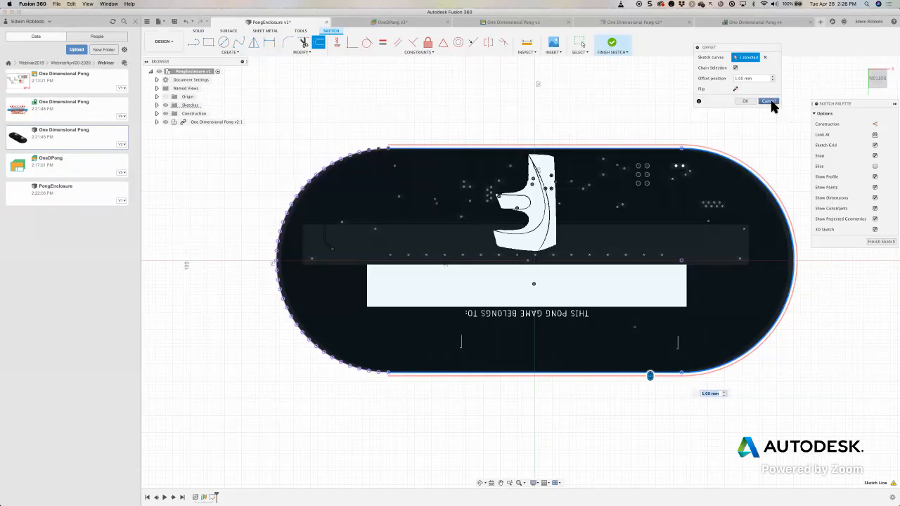
pyautogui.click(746, 100)
pyautogui.moveTo(551, 164); pyautogui.dragTo(541, 237, button='middle')
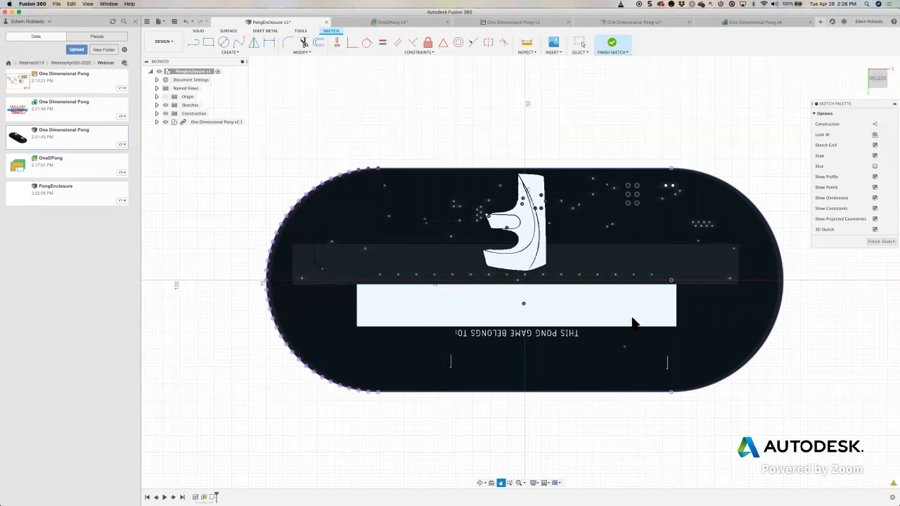
pyautogui.keyDown('shift'); pyautogui.moveTo(633, 323); pyautogui.dragTo(759, 294, button='middle'); pyautogui.keyUp('shift')
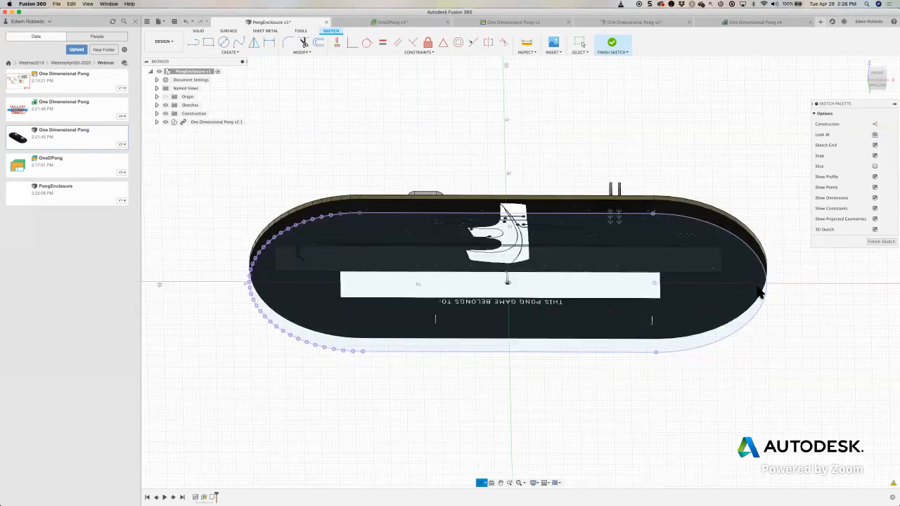
pyautogui.click(872, 243)
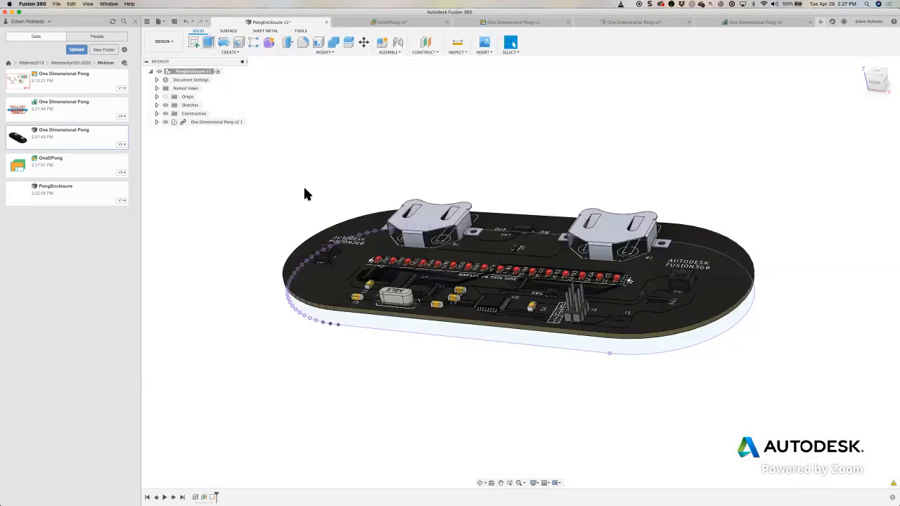
# - Extrude the closed board outline 28 mm upward past the PCB as a new body
pyautogui.press('e')
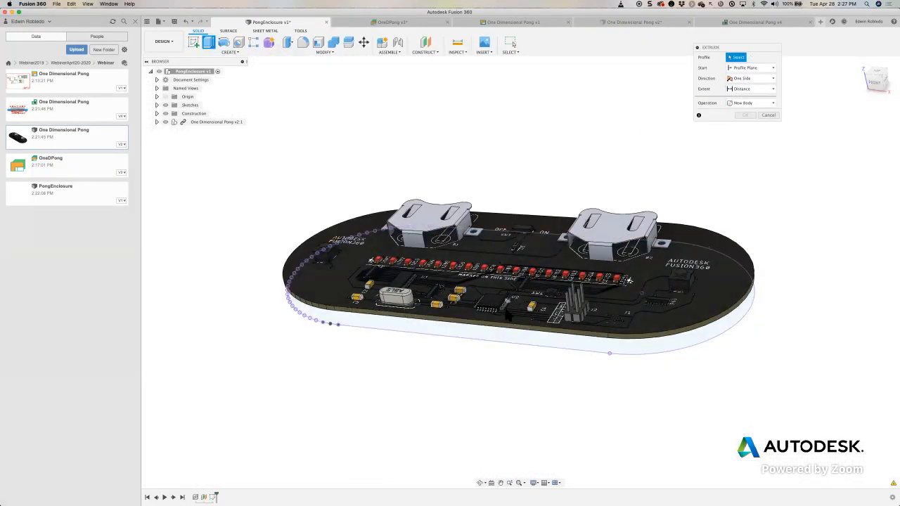
pyautogui.keyDown('shift'); pyautogui.moveTo(477, 344); pyautogui.dragTo(485, 317, button='middle'); pyautogui.keyUp('shift')
pyautogui.click(441, 294)
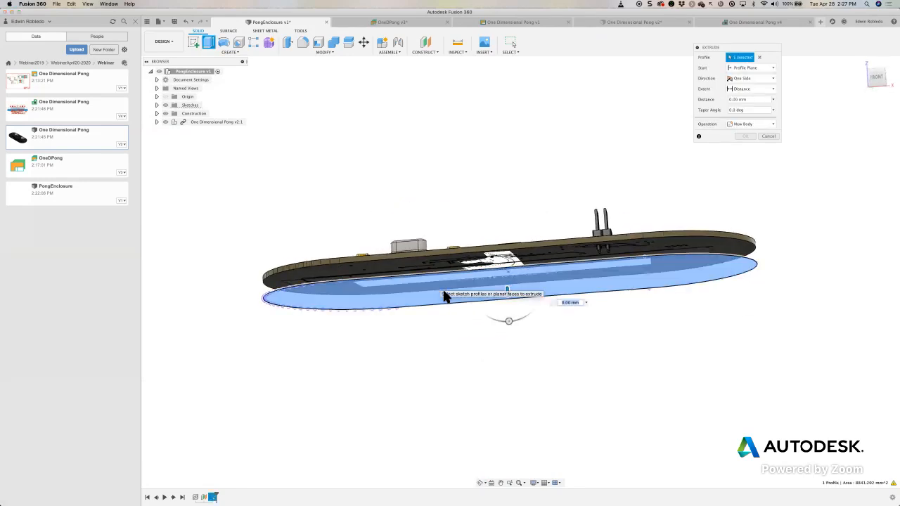
pyautogui.moveTo(507, 296); pyautogui.dragTo(512, 209)
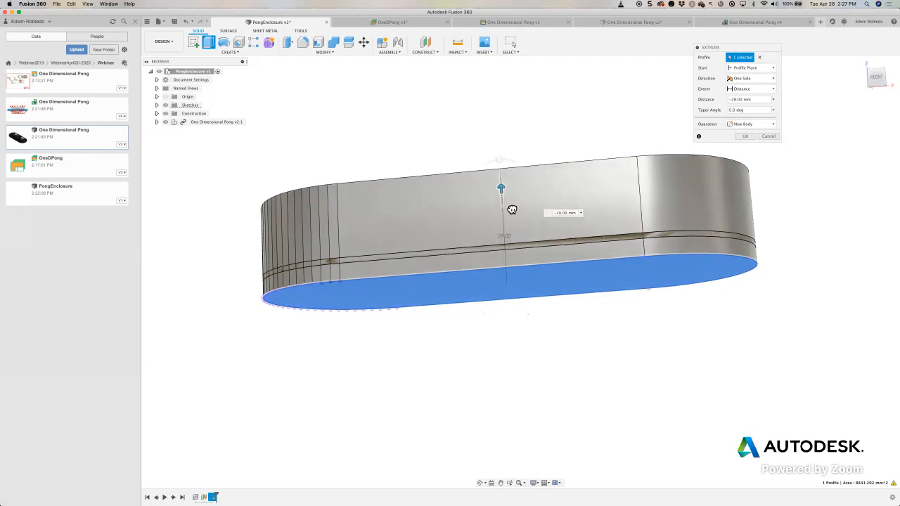
pyautogui.keyDown('shift'); pyautogui.moveTo(513, 208); pyautogui.dragTo(493, 245, button='middle'); pyautogui.keyUp('shift')
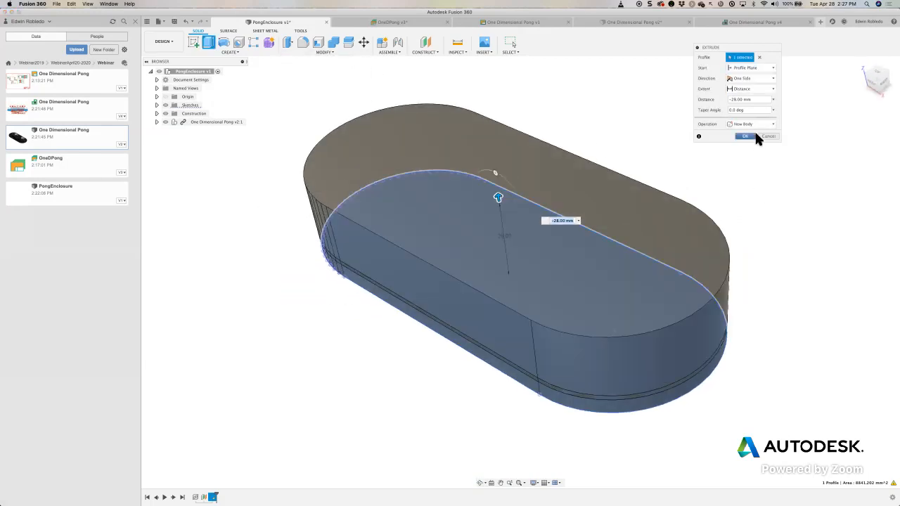
pyautogui.click(744, 136)
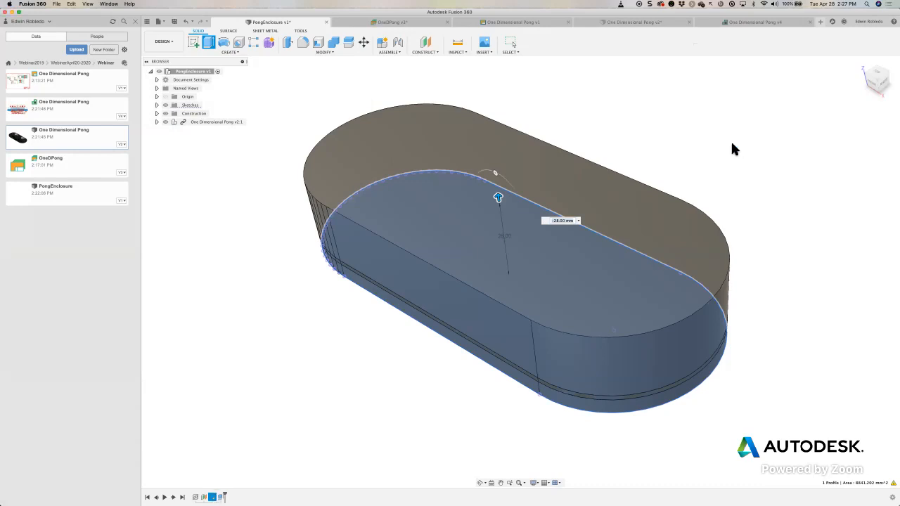
# - Shell the extruded body with its top face open, using a 5 mm outside wall thickness
pyautogui.click(319, 45)
pyautogui.click(455, 164)
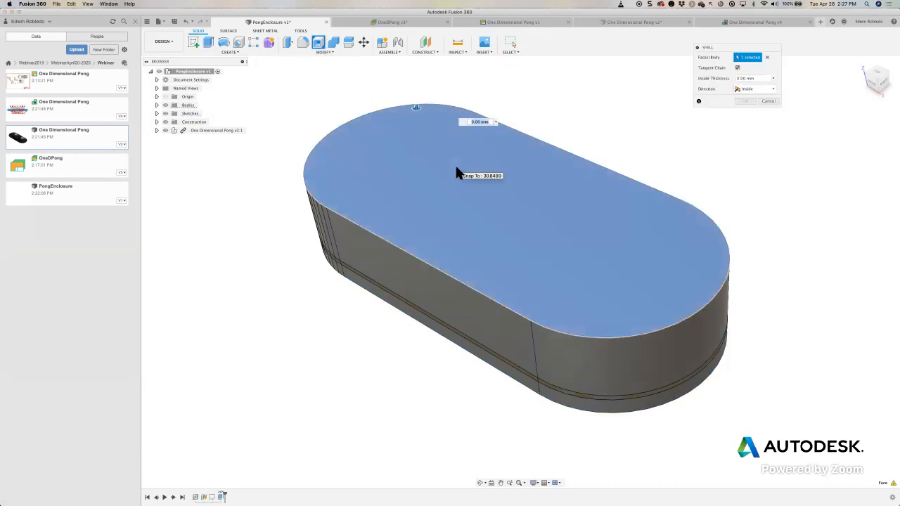
pyautogui.click(768, 90)
pyautogui.click(759, 105)
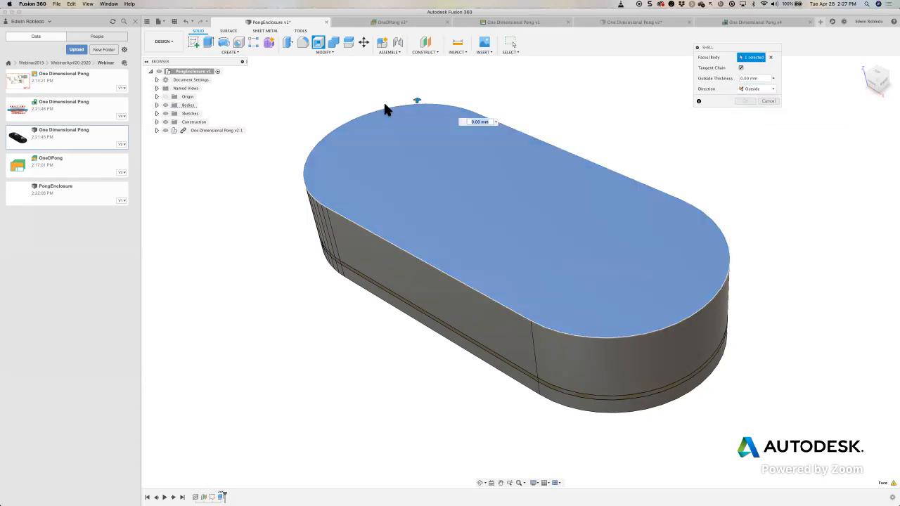
pyautogui.moveTo(424, 99); pyautogui.dragTo(422, 91)
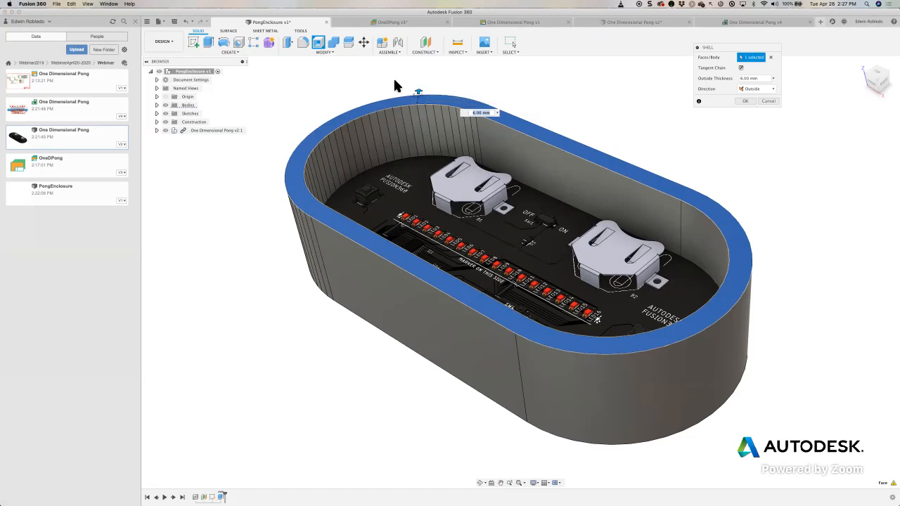
pyautogui.moveTo(419, 93); pyautogui.dragTo(419, 96)
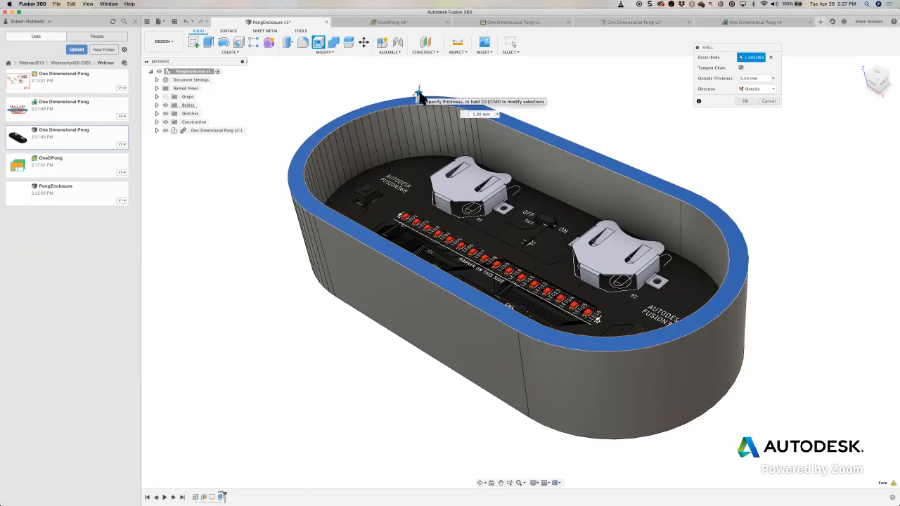
pyautogui.click(749, 103)
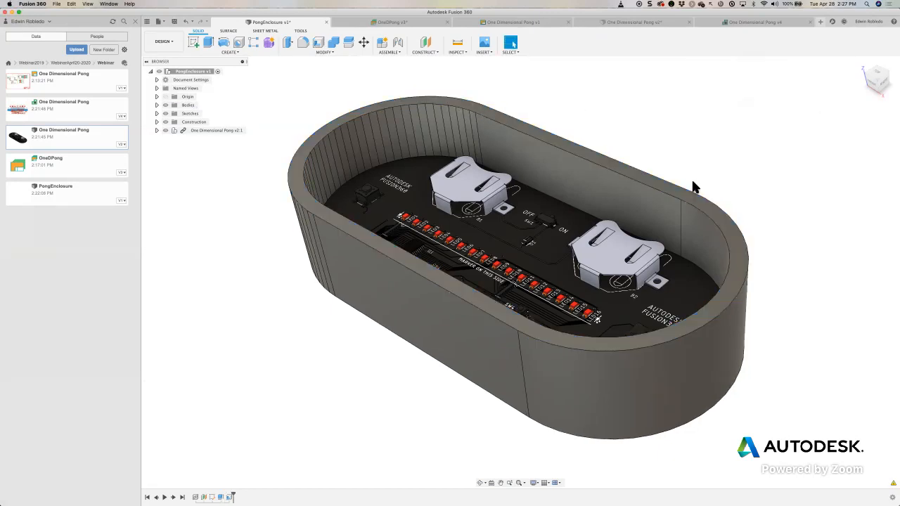
# - Save new versions of the PongEnclosure design and the OneDPong electronics design
pyautogui.moveTo(711, 197)
pyautogui.keyDown('shift'); pyautogui.mouseDown(button='middle')
pyautogui.moveTo(673, 181)
pyautogui.moveTo(697, 201)
pyautogui.mouseUp(button='middle'); pyautogui.keyUp('shift')
pyautogui.keyDown('shift'); pyautogui.moveTo(529, 189); pyautogui.dragTo(541, 194, button='middle'); pyautogui.keyUp('shift')
pyautogui.scroll(-5, 541, 194)
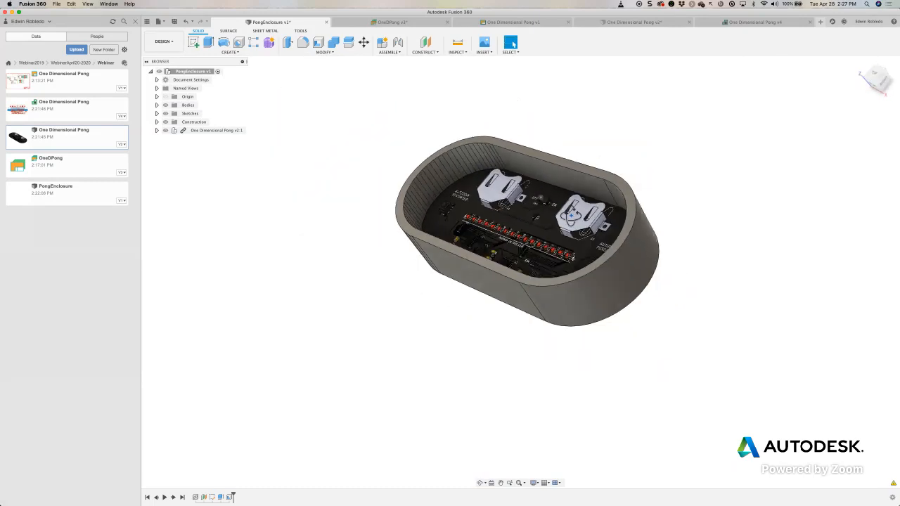
pyautogui.scroll(5, 541, 195)
pyautogui.keyDown('shift'); pyautogui.moveTo(660, 297); pyautogui.dragTo(682, 338, button='middle'); pyautogui.keyUp('shift')
pyautogui.keyDown('shift'); pyautogui.moveTo(408, 293); pyautogui.dragTo(552, 316, button='middle'); pyautogui.keyUp('shift')
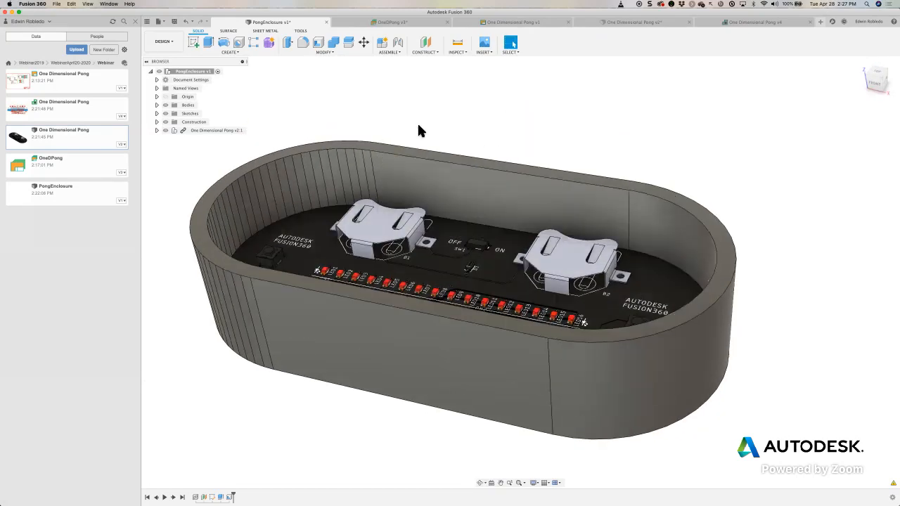
pyautogui.click(175, 21)
pyautogui.click(443, 253)
pyautogui.click(404, 23)
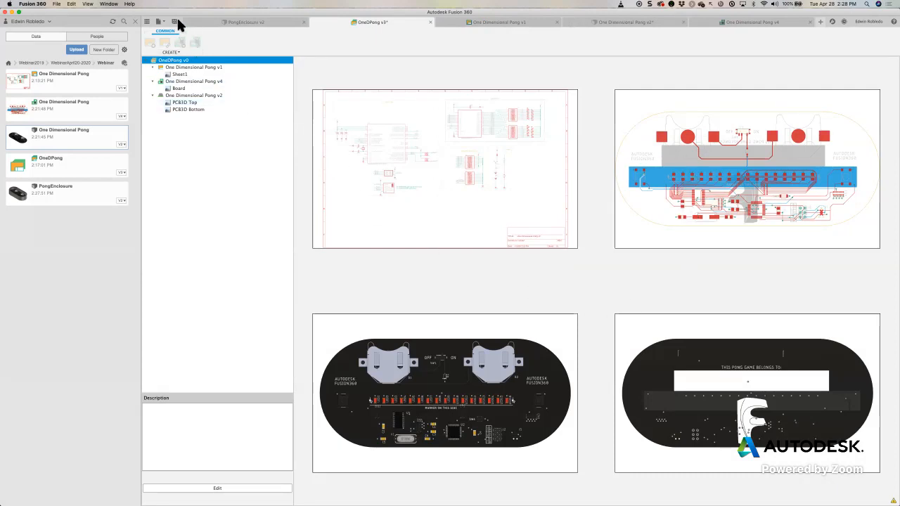
pyautogui.click(458, 251)
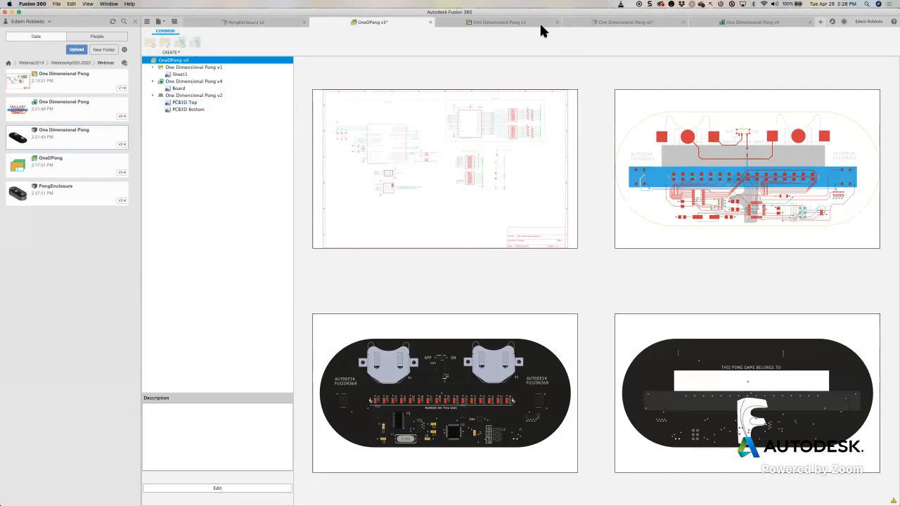
# - Switch to the One Dimensional Pong board layout and hide the project data browser to enlarge the workspace
pyautogui.click(598, 22)
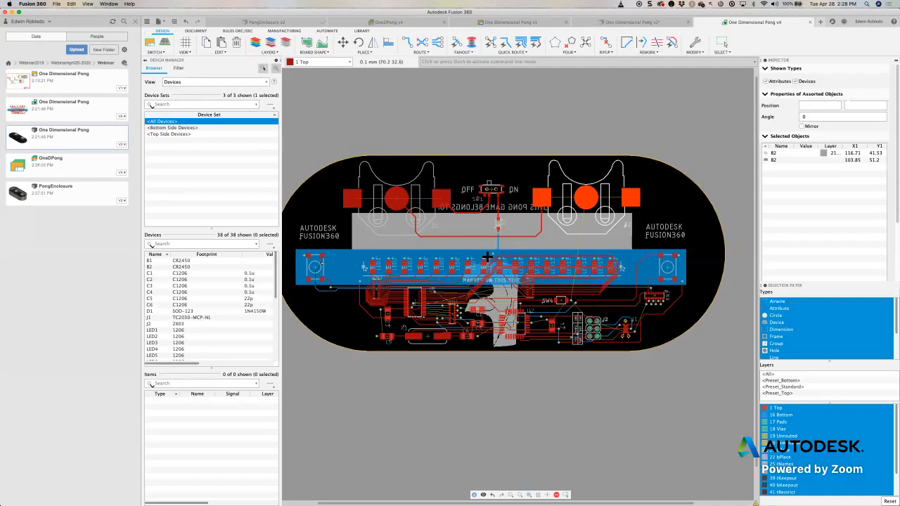
pyautogui.moveTo(488, 257); pyautogui.dragTo(501, 260, button='middle')
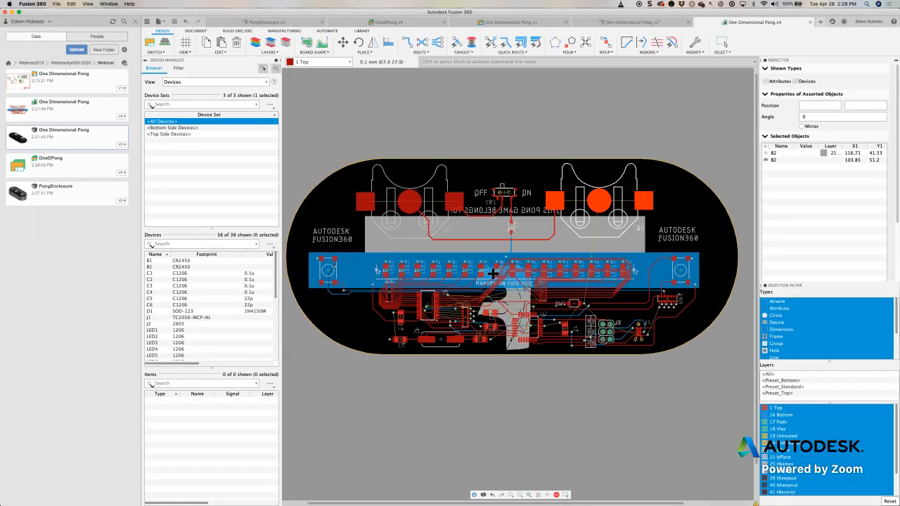
pyautogui.click(136, 21)
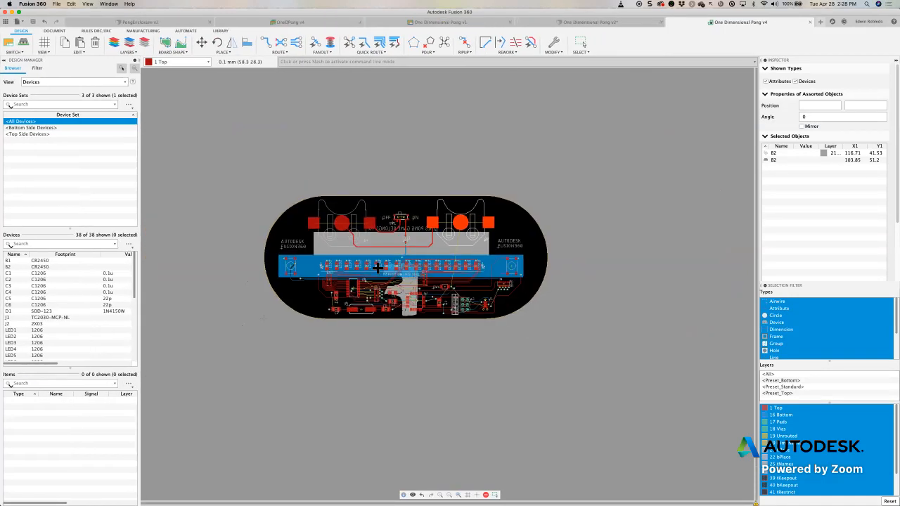
pyautogui.scroll(4, 417, 244)
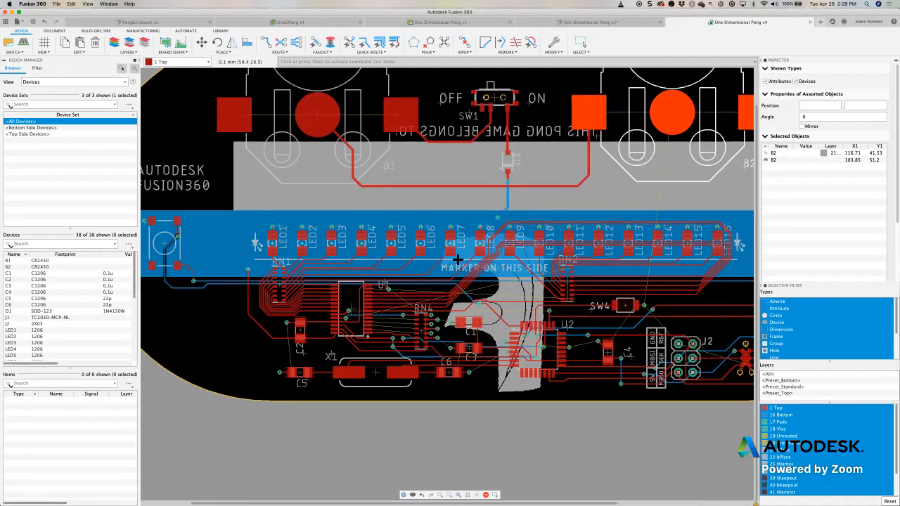
pyautogui.hscroll(-1, 457, 180)
pyautogui.scroll(1, 458, 163)
pyautogui.scroll(-4, 464, 179)
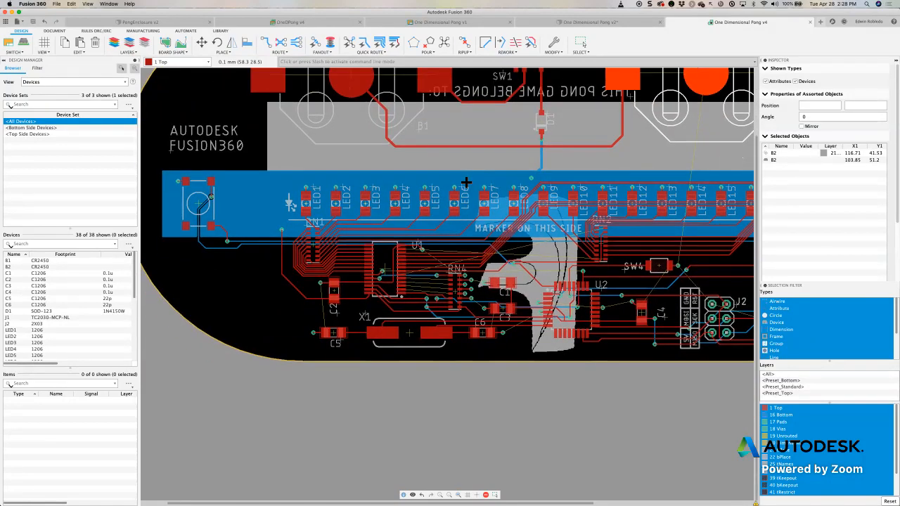
pyautogui.scroll(2, 447, 198)
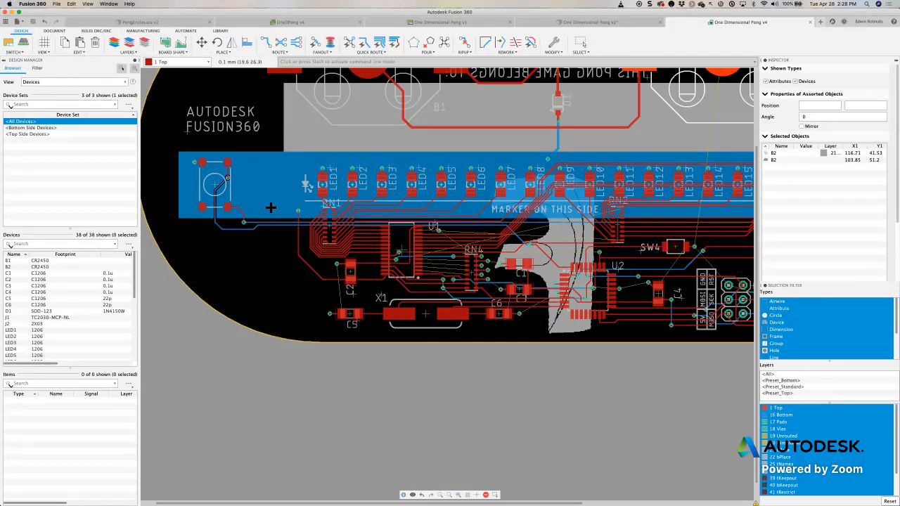
# - Rotate the resistor network RN1 to 90° in place so it lies horizontally below the LED row
pyautogui.moveTo(332, 225)
pyautogui.mouseDown()
pyautogui.moveTo(309, 233)
pyautogui.moveTo(303, 225)
pyautogui.moveTo(341, 223)
pyautogui.mouseUp()
pyautogui.rightClick(309, 232)
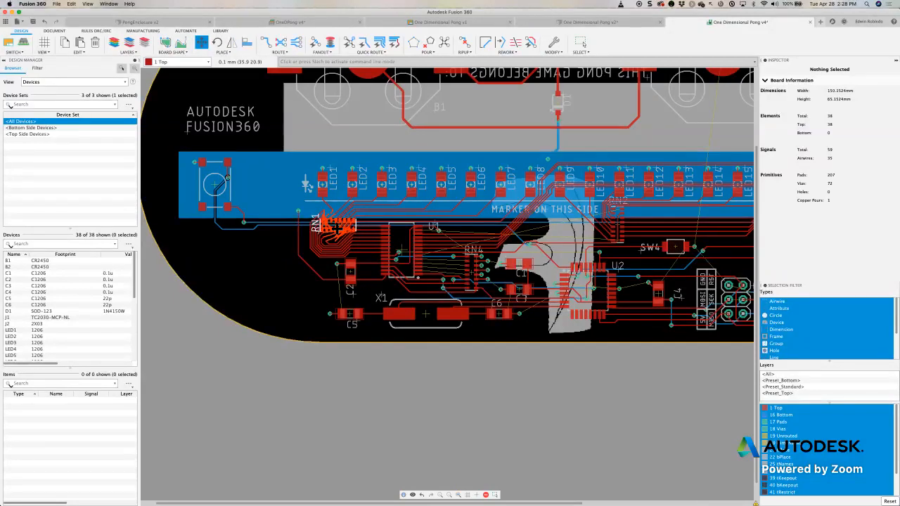
pyautogui.click(341, 224)
pyautogui.scroll(3, 338, 227)
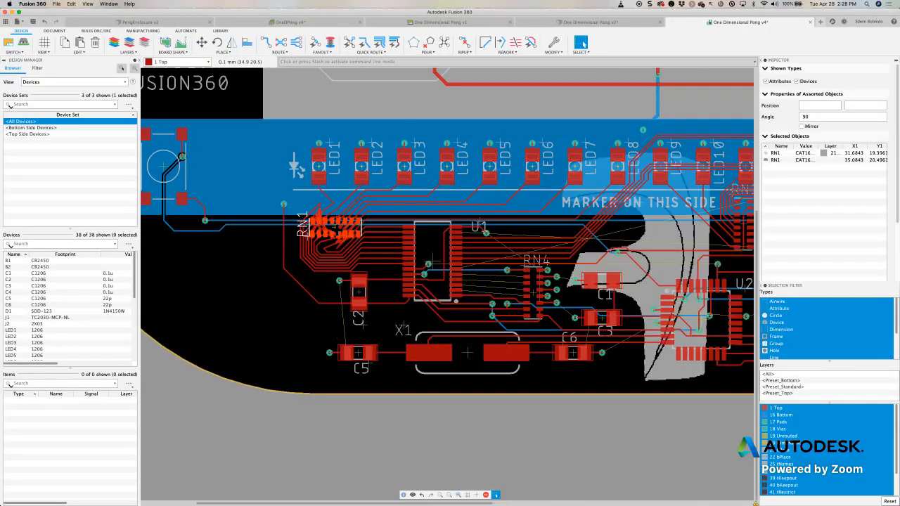
pyautogui.scroll(1, 334, 229)
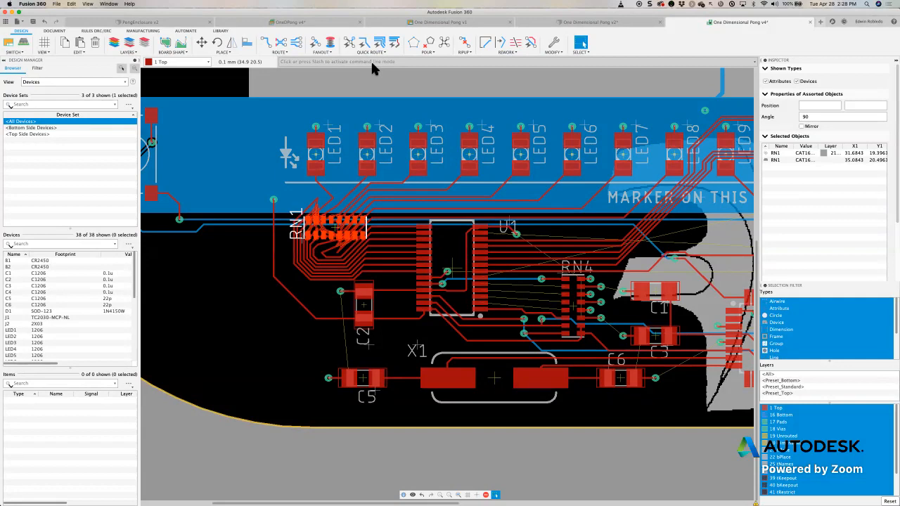
# - Reroute the tangled traces connected to RN1 into clean, direct paths to the LEDs and U1
pyautogui.click(370, 54)
pyautogui.click(281, 53)
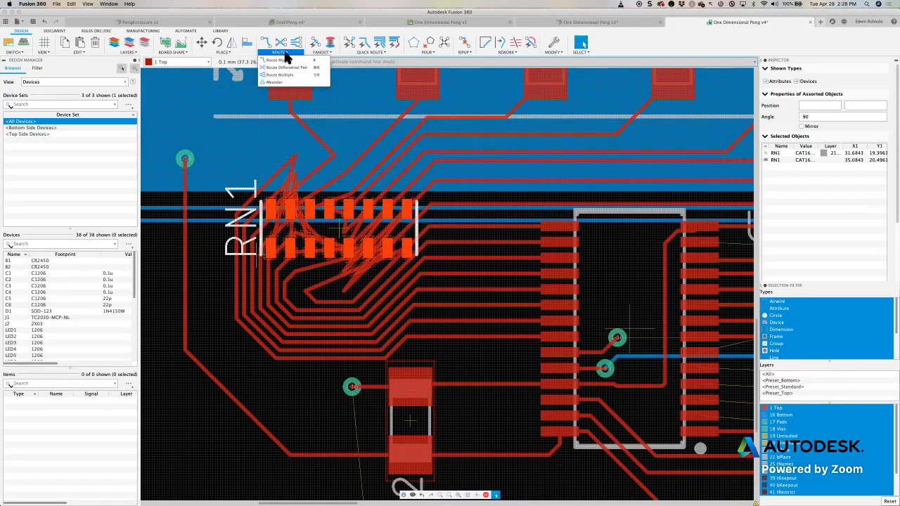
pyautogui.click(368, 53)
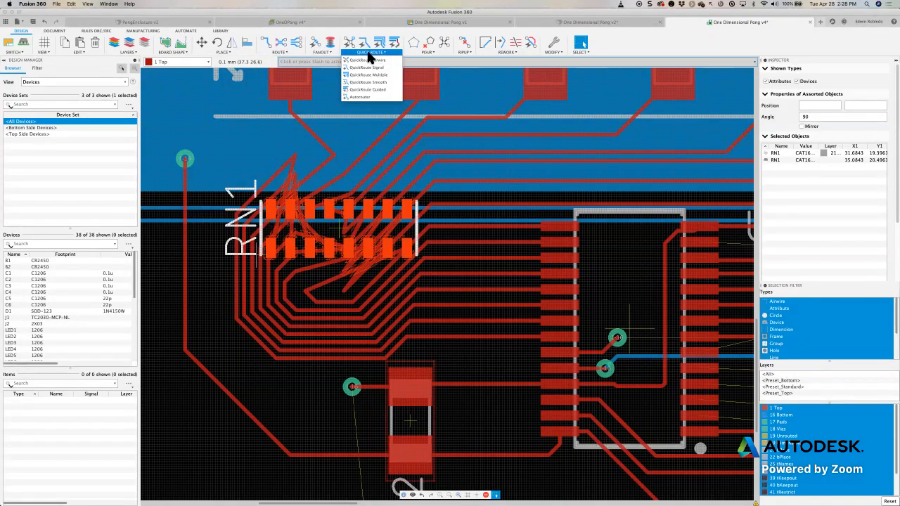
pyautogui.click(412, 64)
pyautogui.write('RN1')
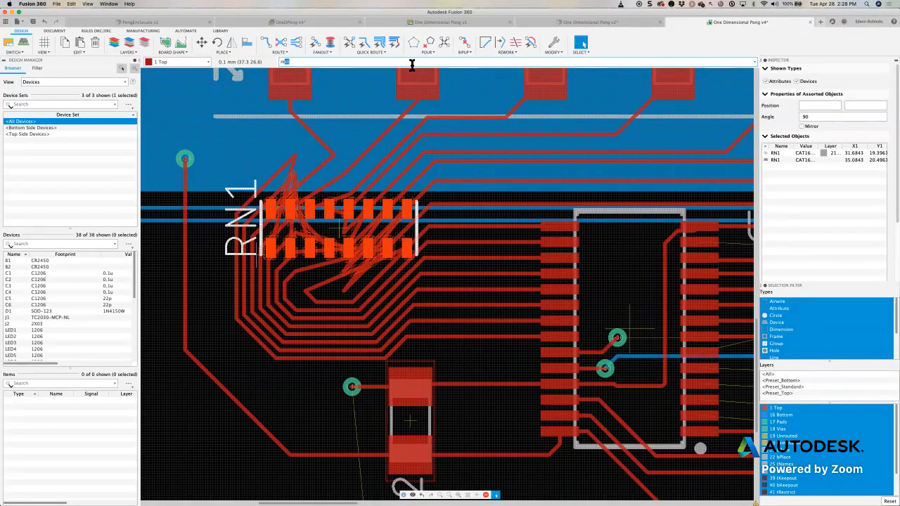
pyautogui.press('Return')
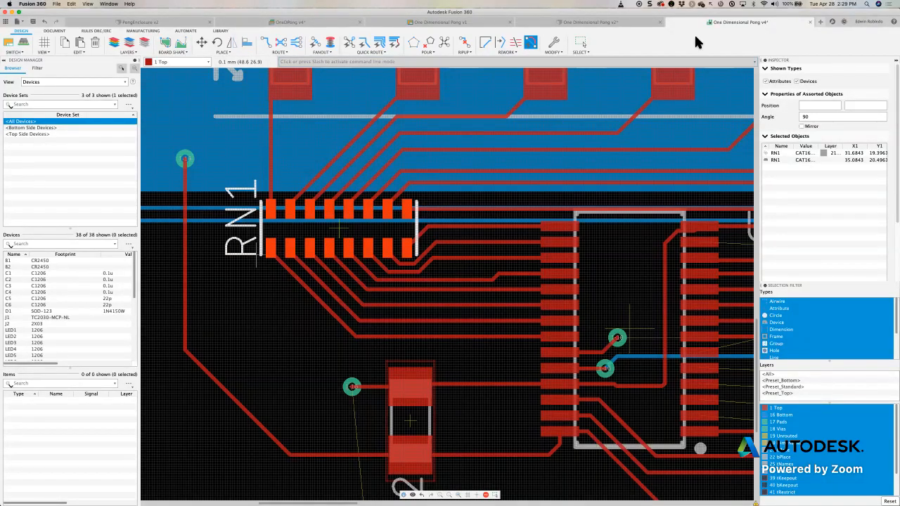
# - Save a new version of the One Dimensional Pong board layout with a custom description, continuing despite the unsynchronized 3D PCB
pyautogui.click(32, 22)
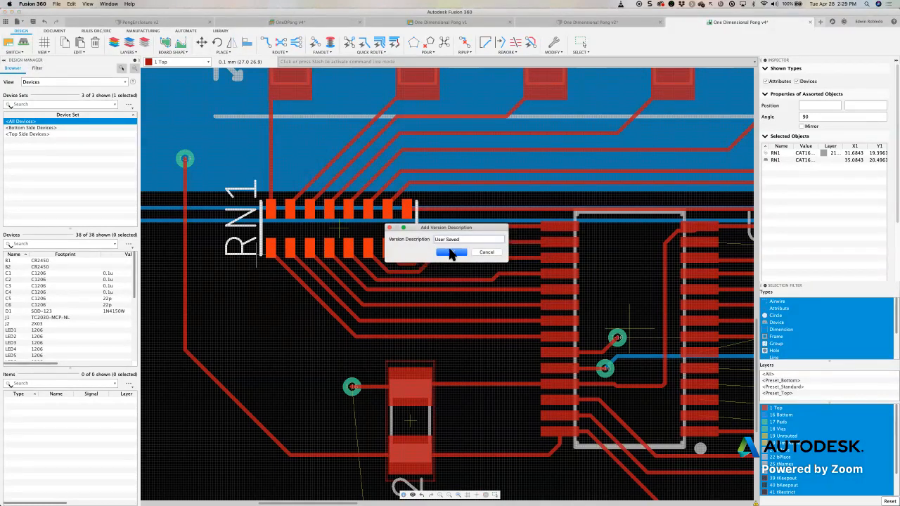
pyautogui.moveTo(463, 240); pyautogui.dragTo(427, 240)
pyautogui.write('MoveRN1')
pyautogui.click(457, 252)
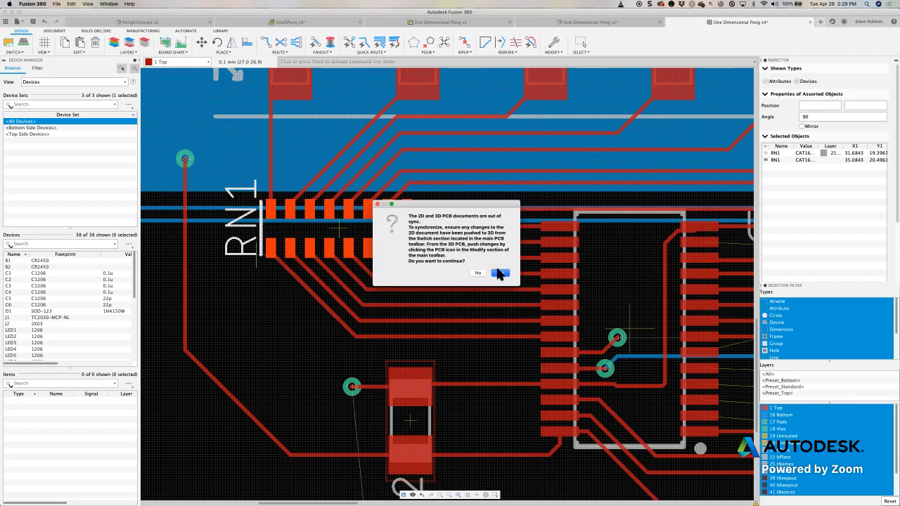
pyautogui.moveTo(450, 209); pyautogui.dragTo(401, 200)
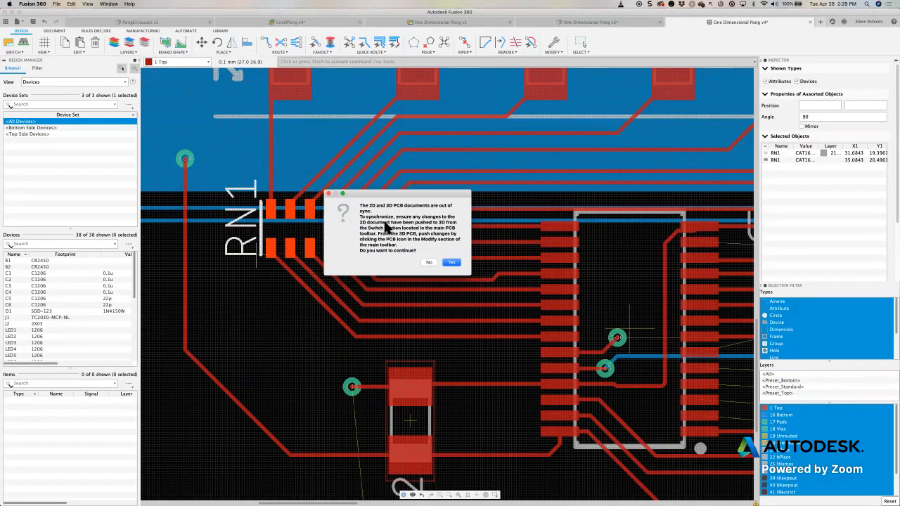
pyautogui.click(452, 265)
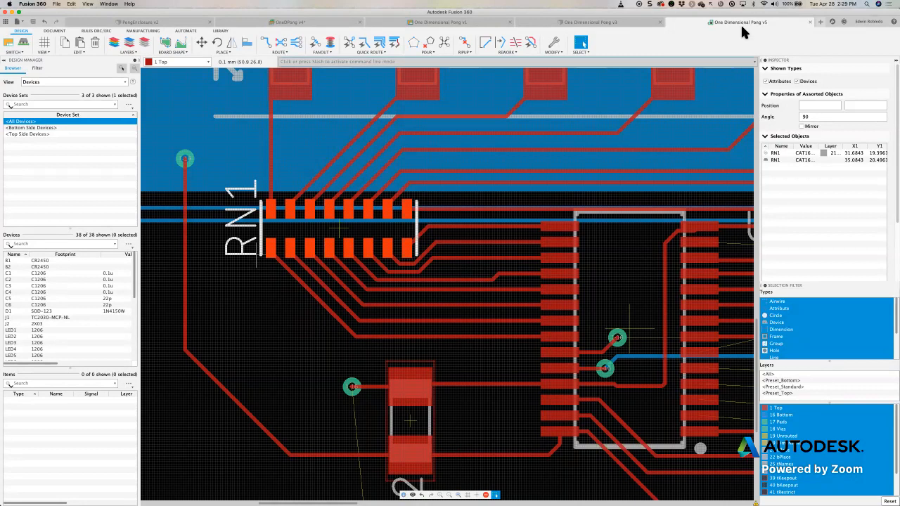
# - Push the board layout changes to the 3D PCB and save the 3D PCB as a new version described as User Saved
pyautogui.click(614, 26)
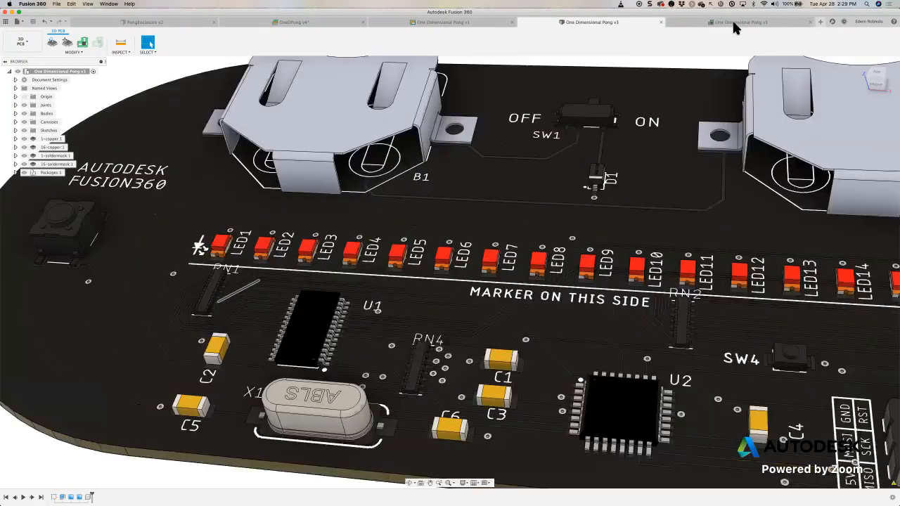
pyautogui.click(733, 26)
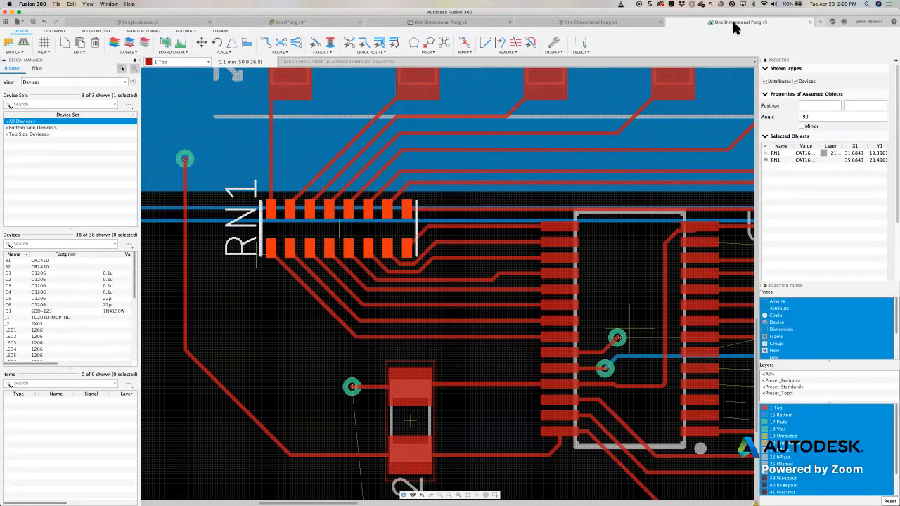
pyautogui.click(579, 29)
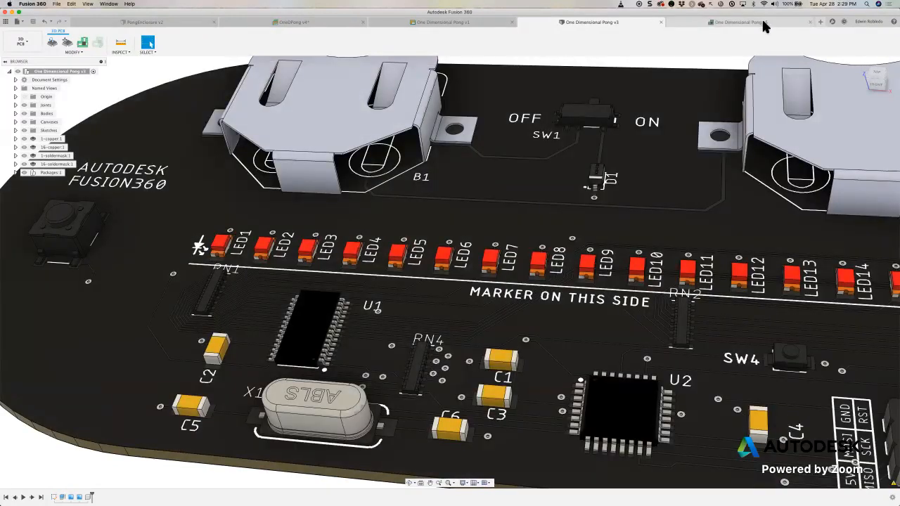
pyautogui.click(764, 22)
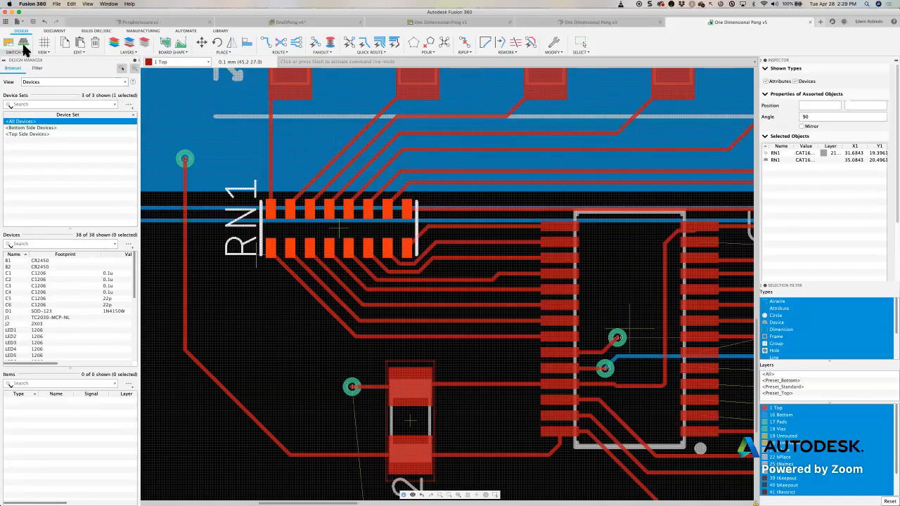
pyautogui.click(24, 44)
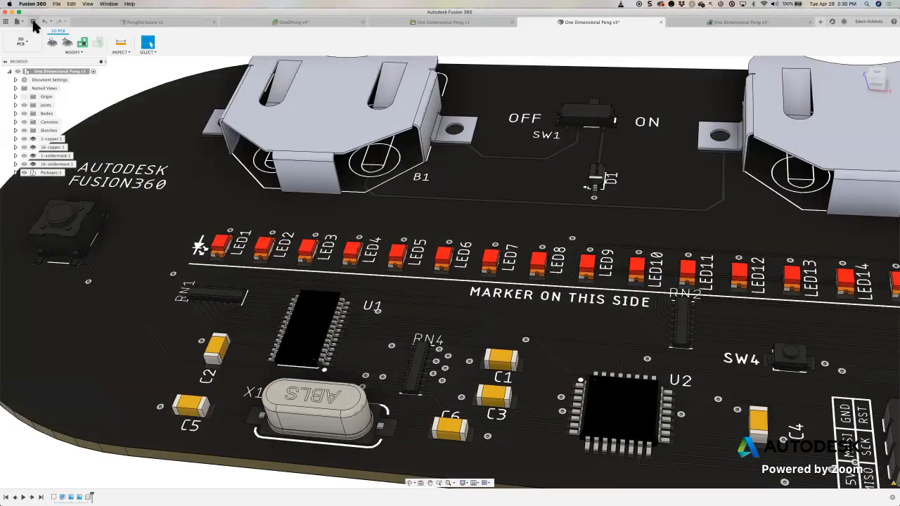
pyautogui.click(32, 22)
pyautogui.click(452, 252)
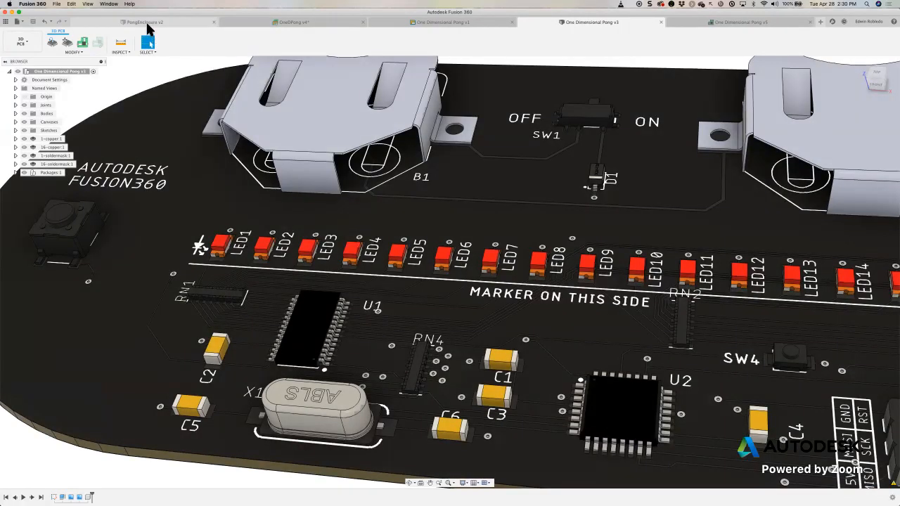
# - Update the out-of-date One Dimensional Pong board reference in the PongEnclosure design to its latest version
pyautogui.click(146, 24)
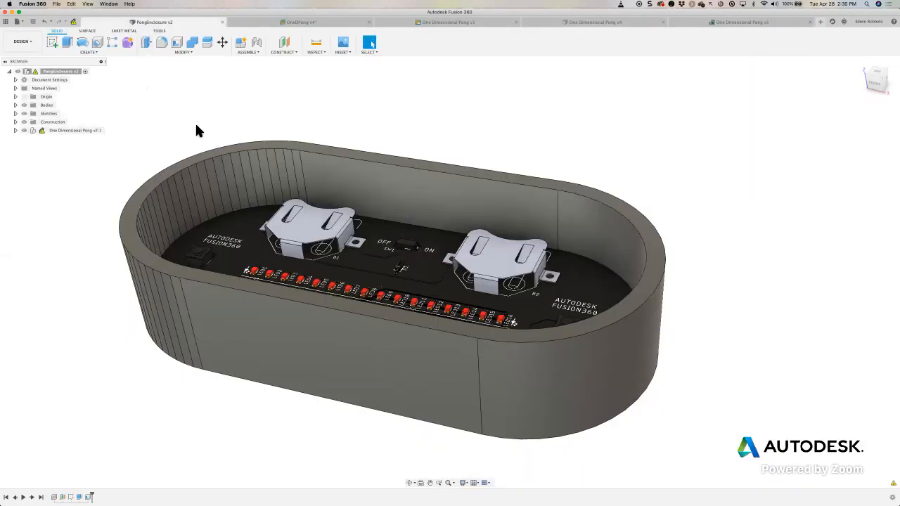
pyautogui.scroll(5, 285, 221)
pyautogui.keyDown('shift'); pyautogui.moveTo(290, 226); pyautogui.dragTo(264, 396, button='middle'); pyautogui.keyUp('shift')
pyautogui.scroll(3, 286, 223)
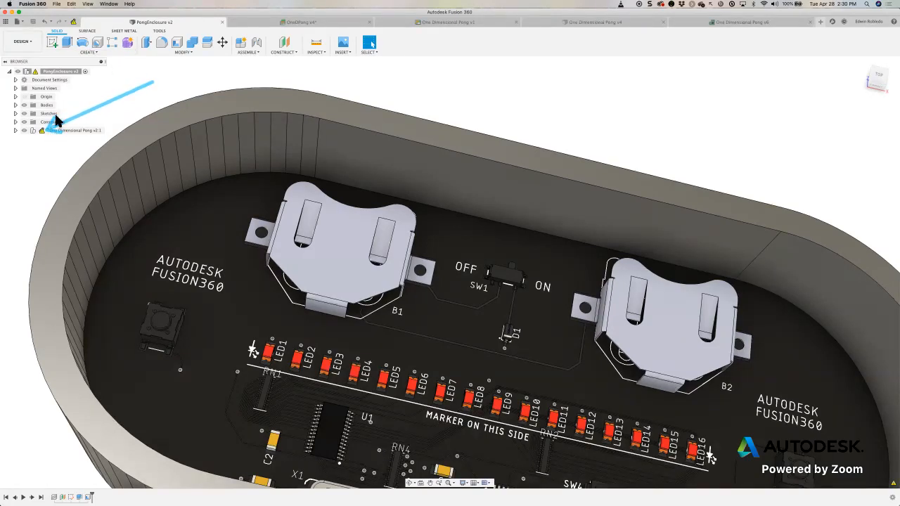
pyautogui.moveTo(13, 107)
pyautogui.mouseDown()
pyautogui.moveTo(64, 34)
pyautogui.moveTo(108, 58)
pyautogui.moveTo(73, 24)
pyautogui.mouseUp()
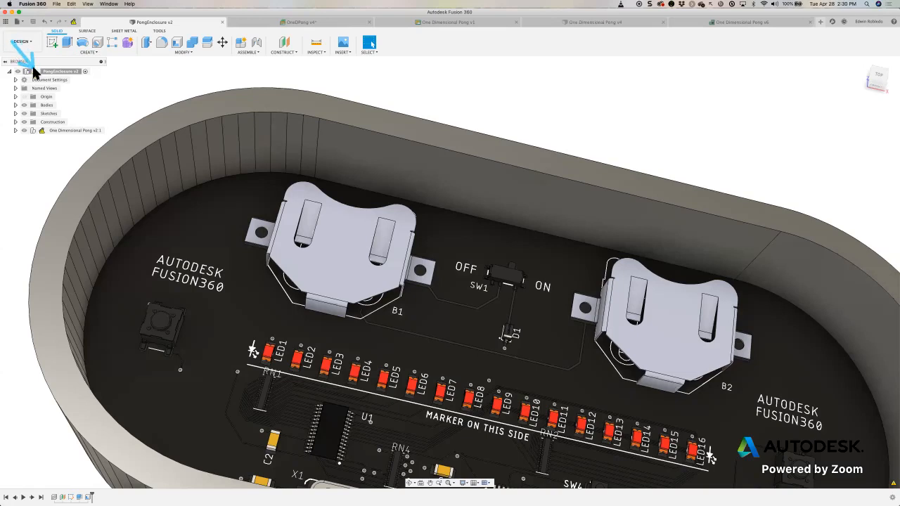
pyautogui.moveTo(116, 46); pyautogui.dragTo(77, 26)
pyautogui.moveTo(21, 167); pyautogui.dragTo(34, 136)
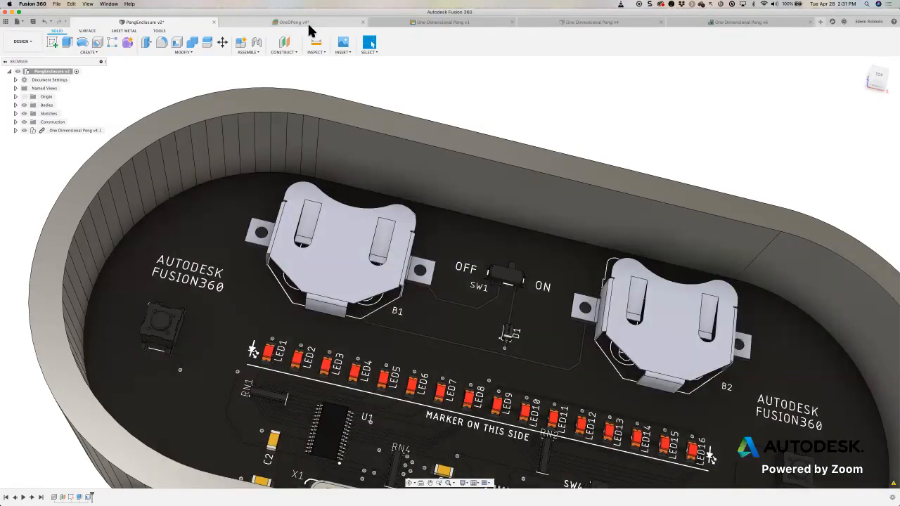
# - Save the OneDPong electronics design as a new version described as User Saved and switch to the One Dimensional Pong schematic
pyautogui.click(308, 23)
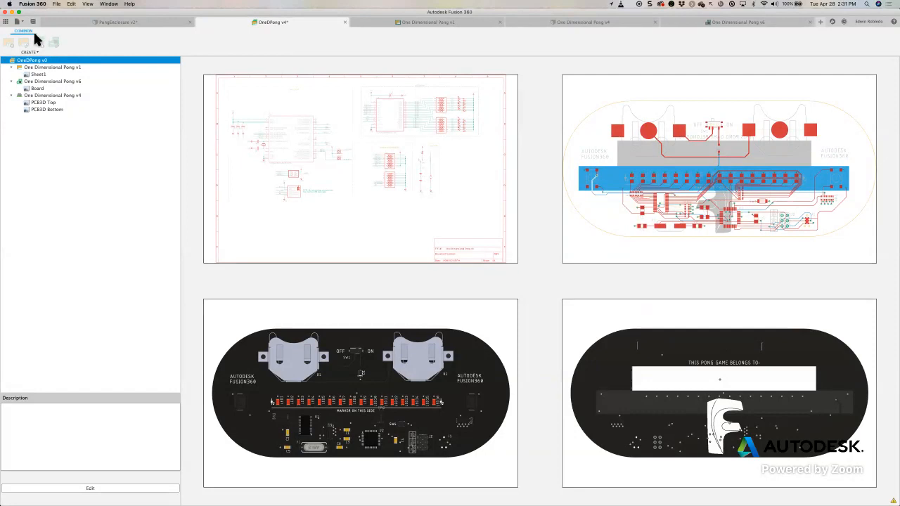
pyautogui.click(33, 22)
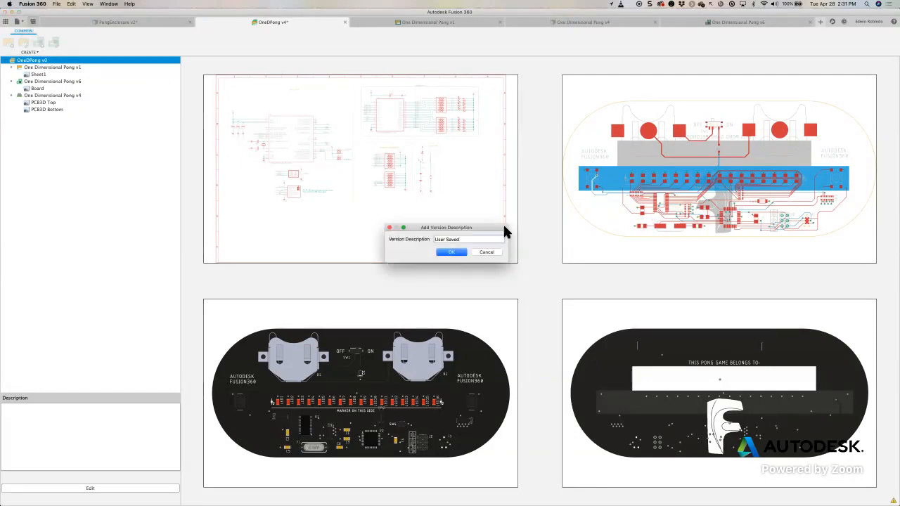
pyautogui.click(452, 253)
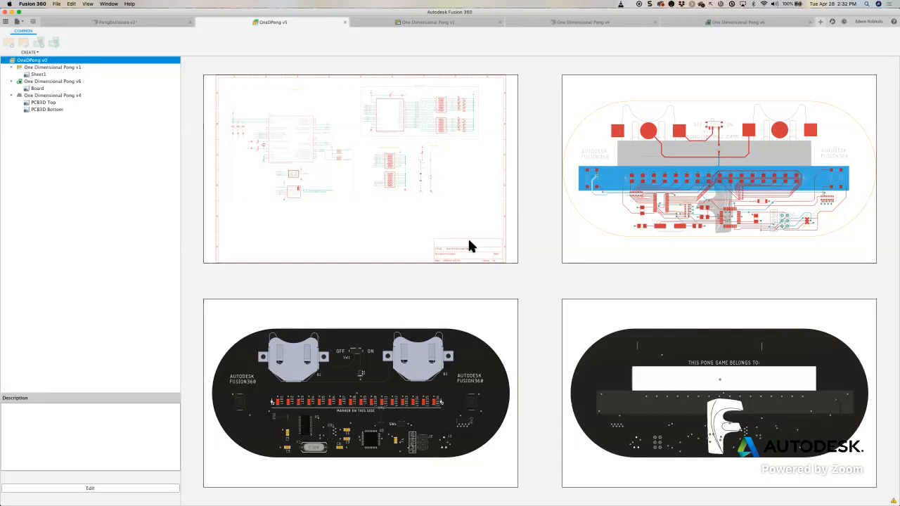
pyautogui.click(434, 22)
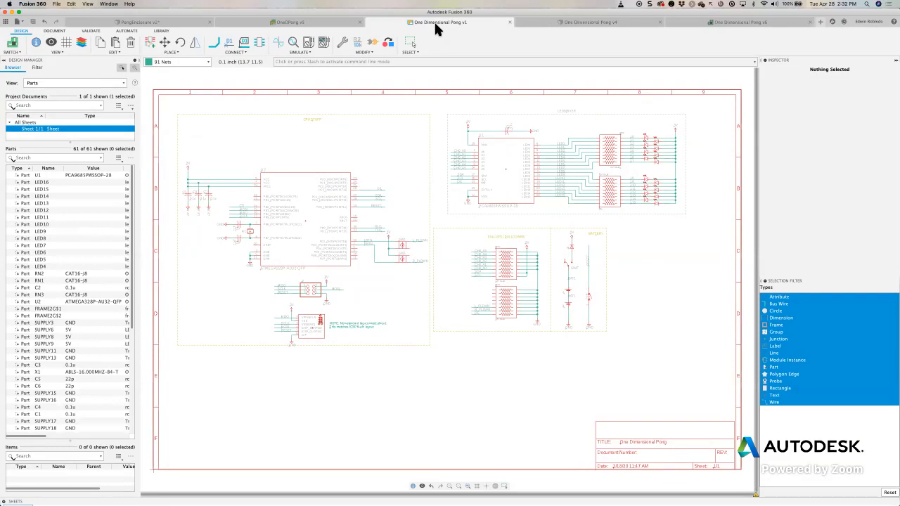
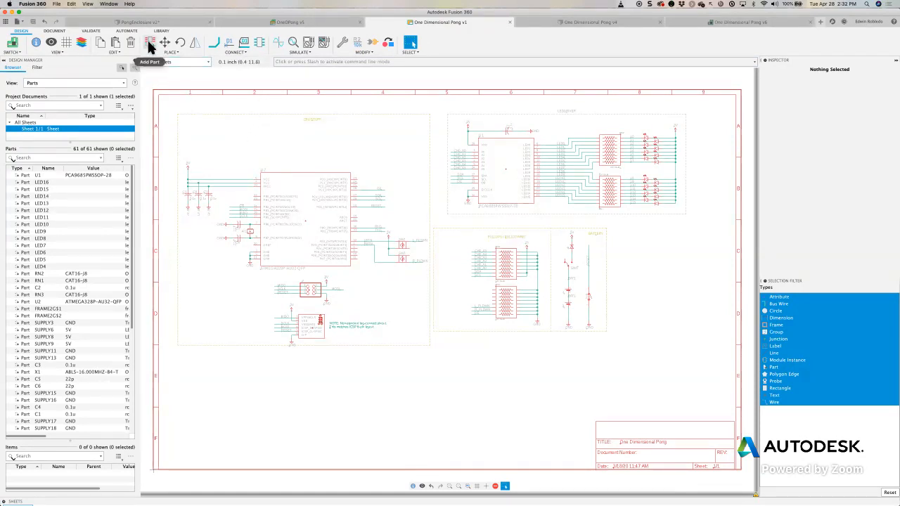
# - Start adding a part to the schematic and browse the available part libraries sorted by managed folder in an enlarged dialog
pyautogui.click(150, 44)
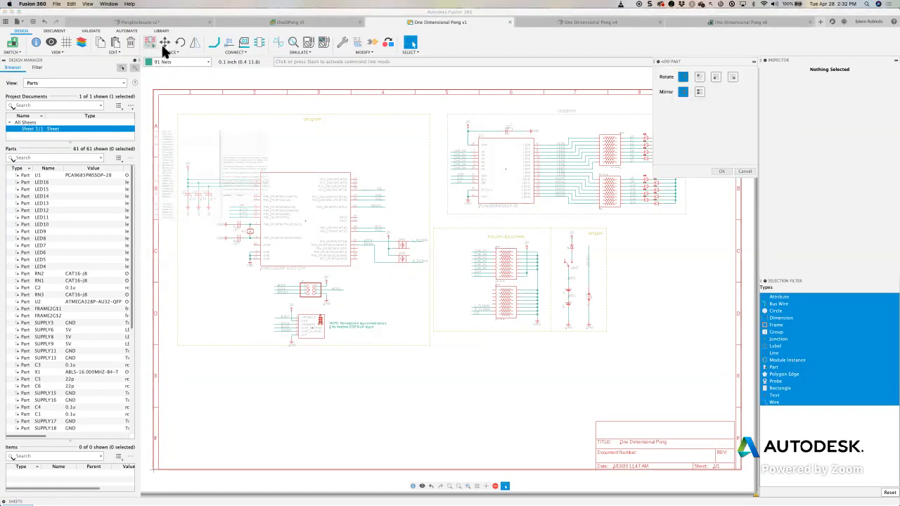
pyautogui.moveTo(156, 15); pyautogui.dragTo(227, 16)
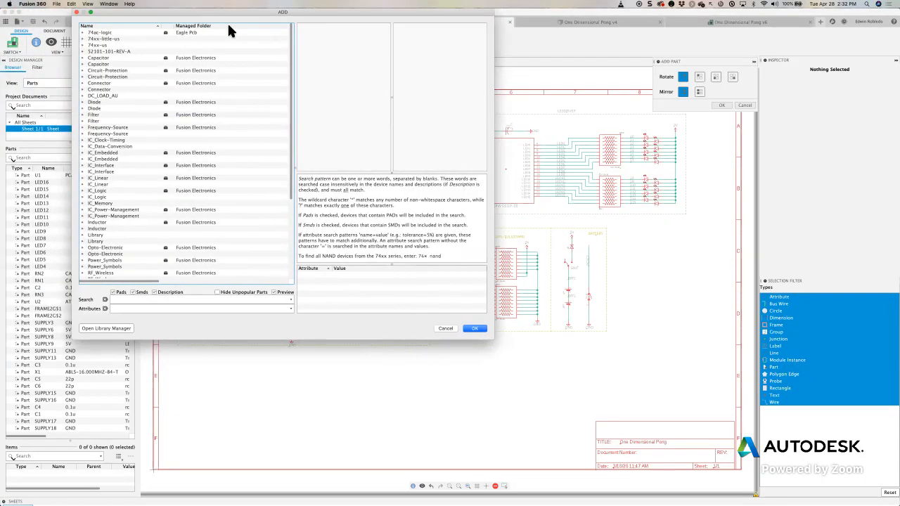
pyautogui.click(206, 27)
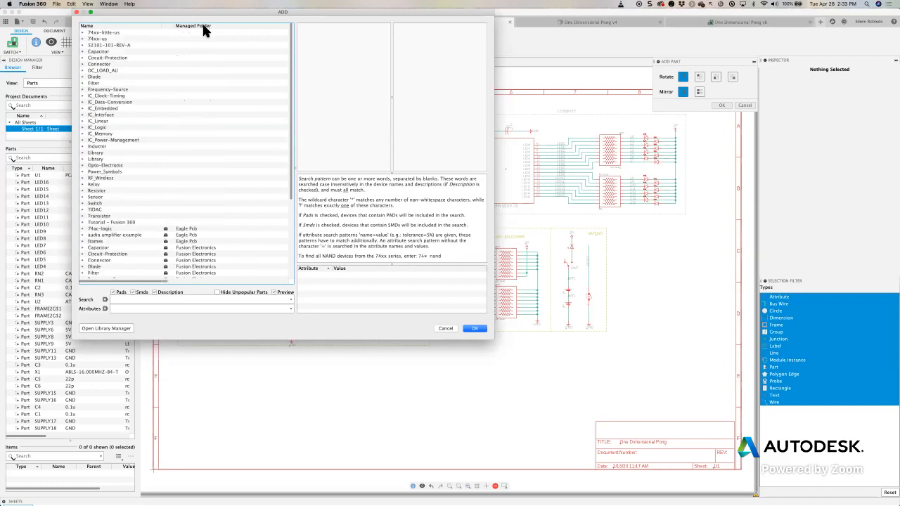
pyautogui.scroll(-5, 191, 155)
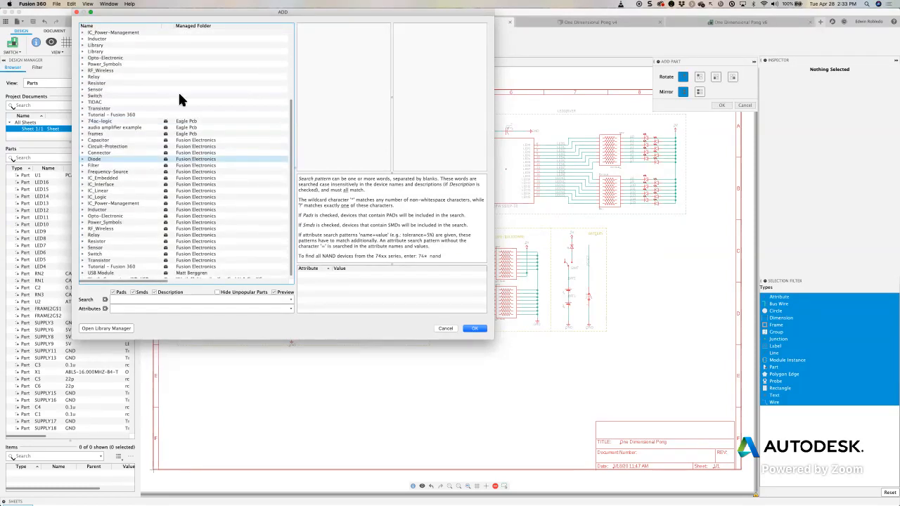
pyautogui.scroll(-1, 190, 137)
pyautogui.click(192, 143)
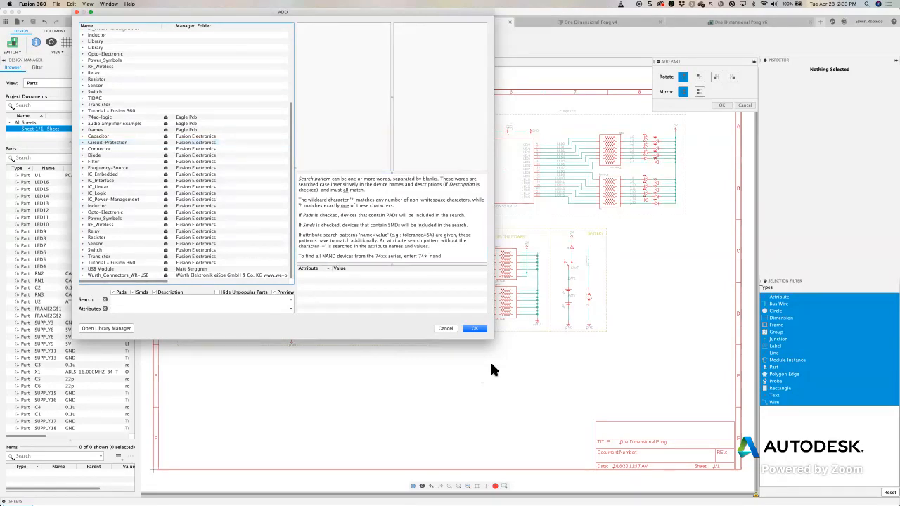
pyautogui.moveTo(496, 344); pyautogui.dragTo(609, 394)
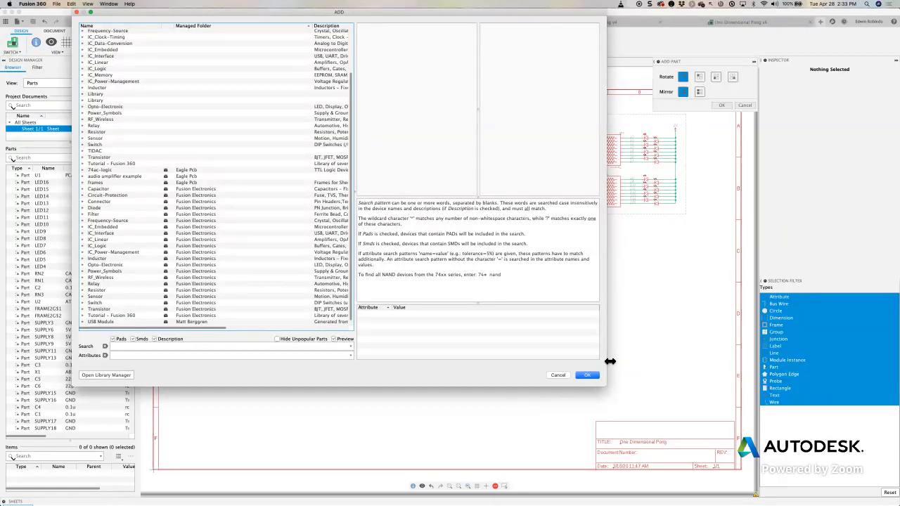
# - Open the Library Manager and review the libraries used in the design with their versions and managed folders
pyautogui.click(111, 374)
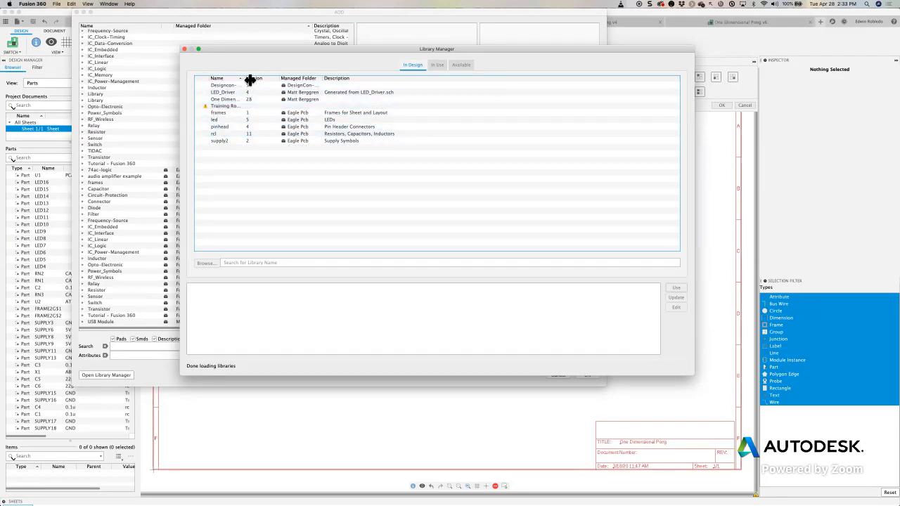
pyautogui.moveTo(248, 78); pyautogui.dragTo(284, 83)
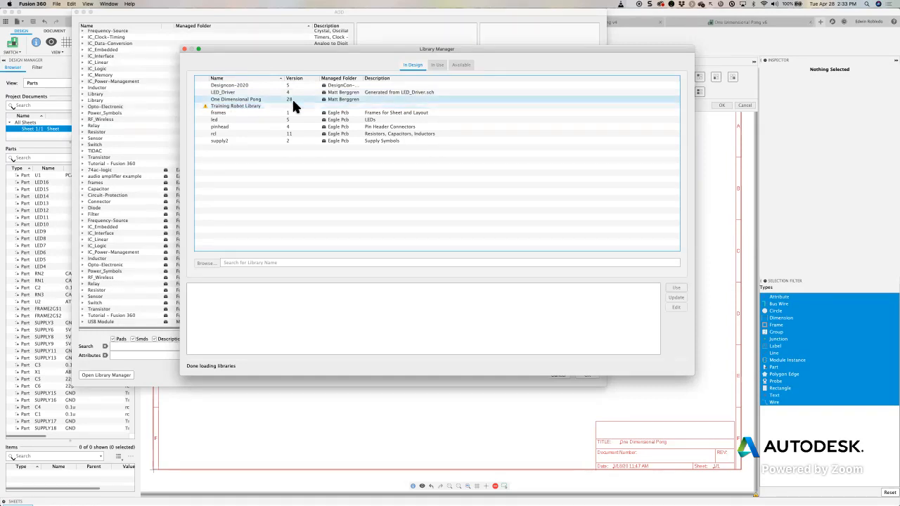
pyautogui.moveTo(324, 47); pyautogui.dragTo(285, 46)
pyautogui.click(383, 132)
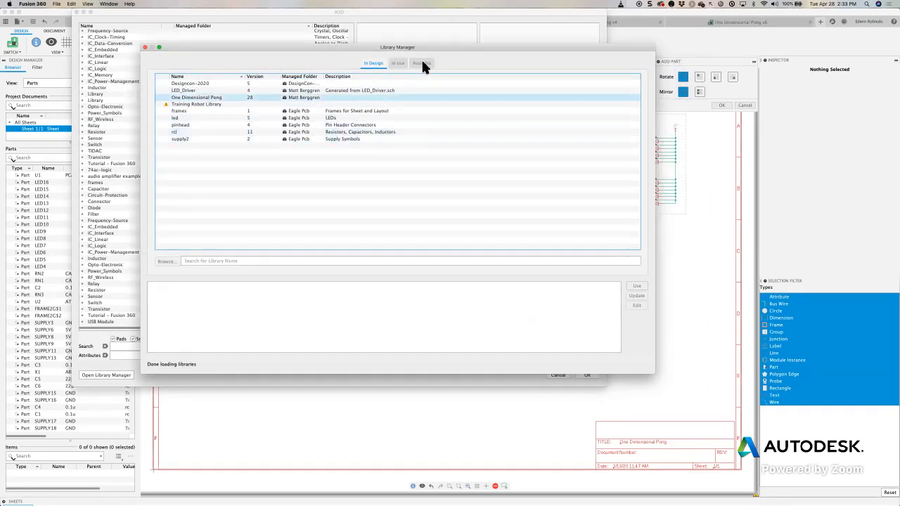
pyautogui.moveTo(425, 47); pyautogui.dragTo(410, 46)
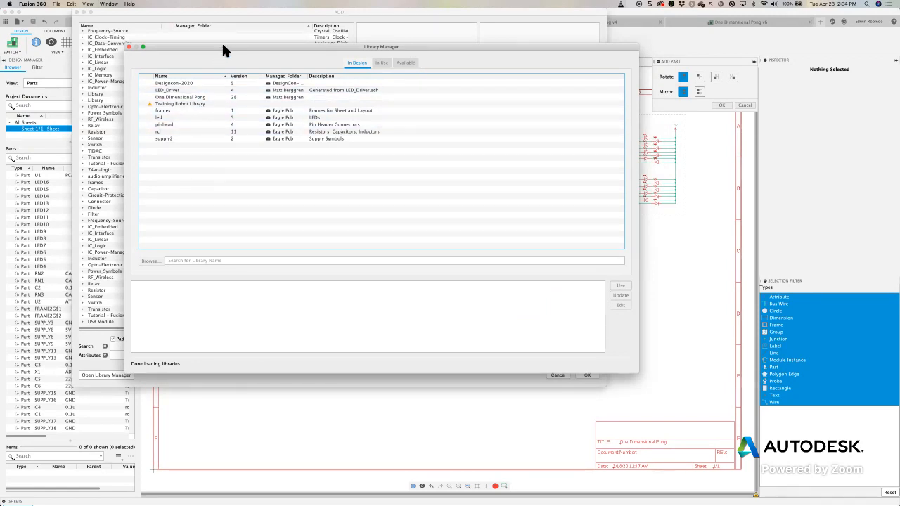
pyautogui.moveTo(222, 43); pyautogui.dragTo(318, 26)
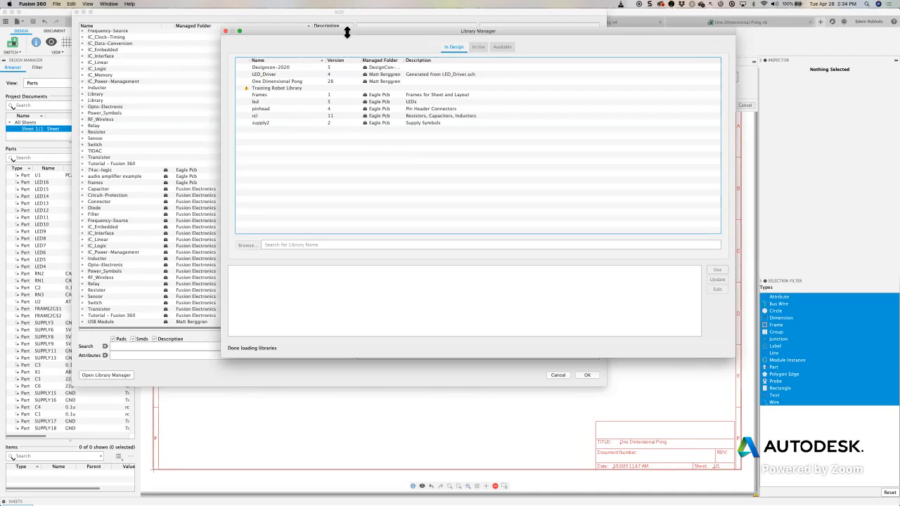
pyautogui.moveTo(347, 33); pyautogui.dragTo(244, 14)
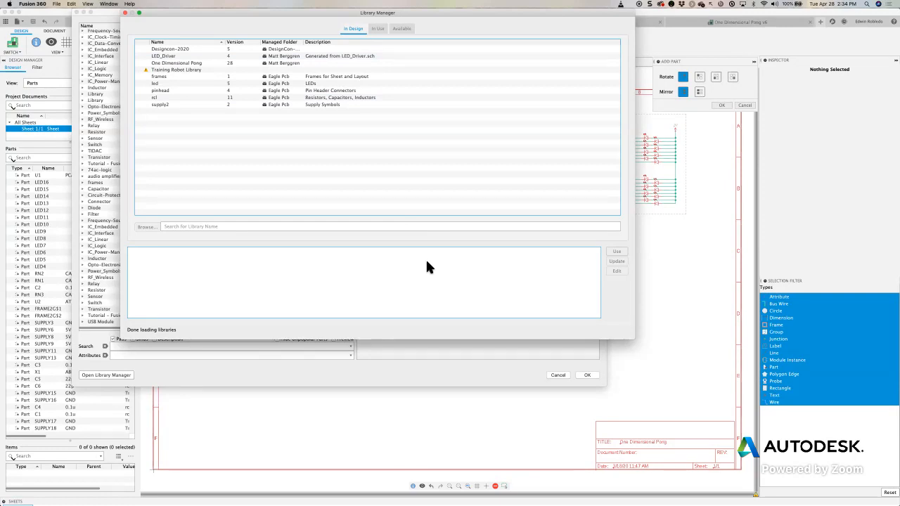
pyautogui.moveTo(142, 375); pyautogui.dragTo(504, 376)
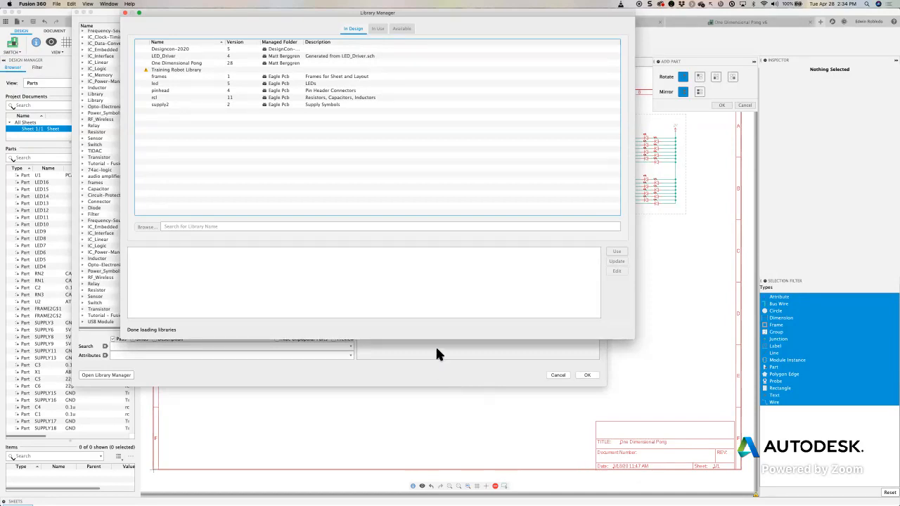
pyautogui.moveTo(233, 13); pyautogui.dragTo(233, 15)
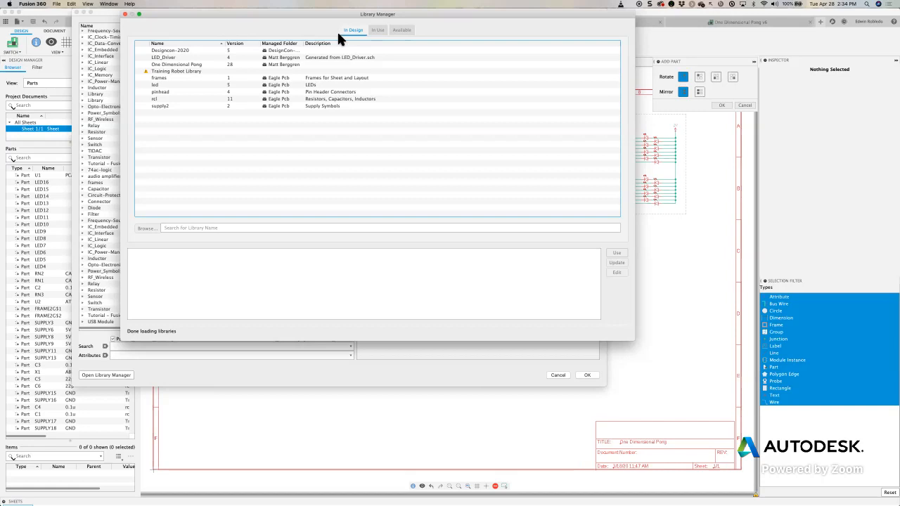
# - Review the in-use libraries and browse all available libraries sorted by managed folder, widening the columns for readability
pyautogui.click(378, 31)
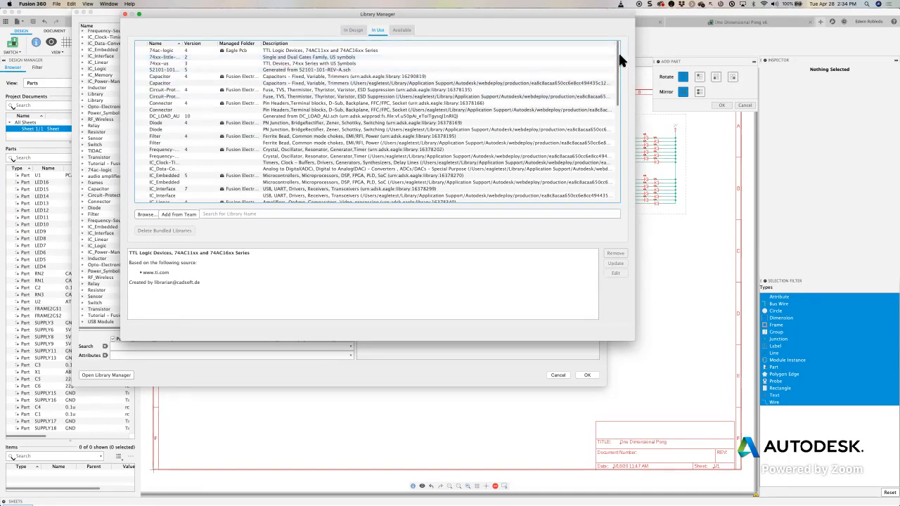
pyautogui.click(400, 31)
pyautogui.moveTo(192, 46); pyautogui.dragTo(305, 46)
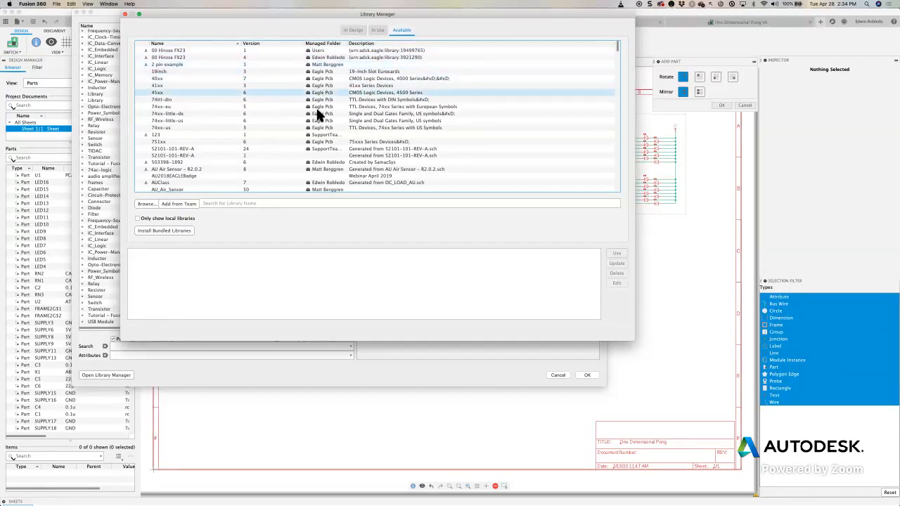
pyautogui.moveTo(617, 43); pyautogui.dragTo(615, 72)
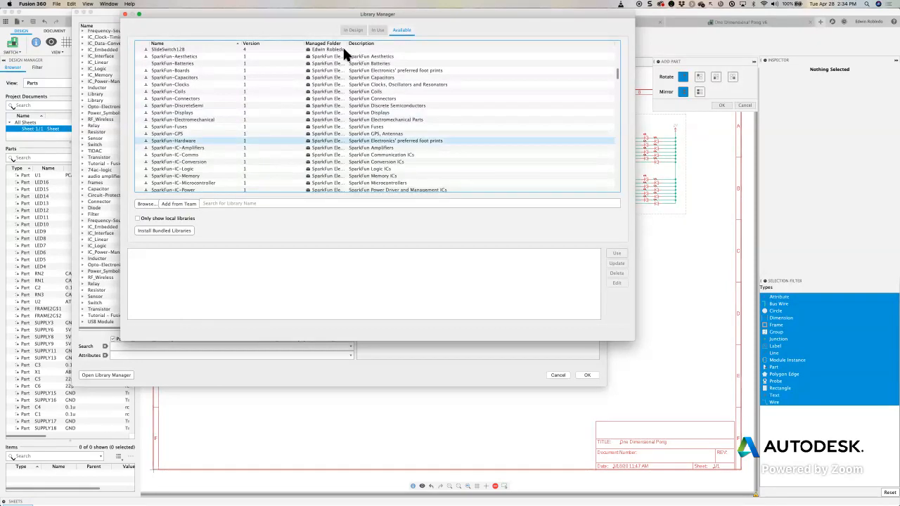
pyautogui.click(330, 49)
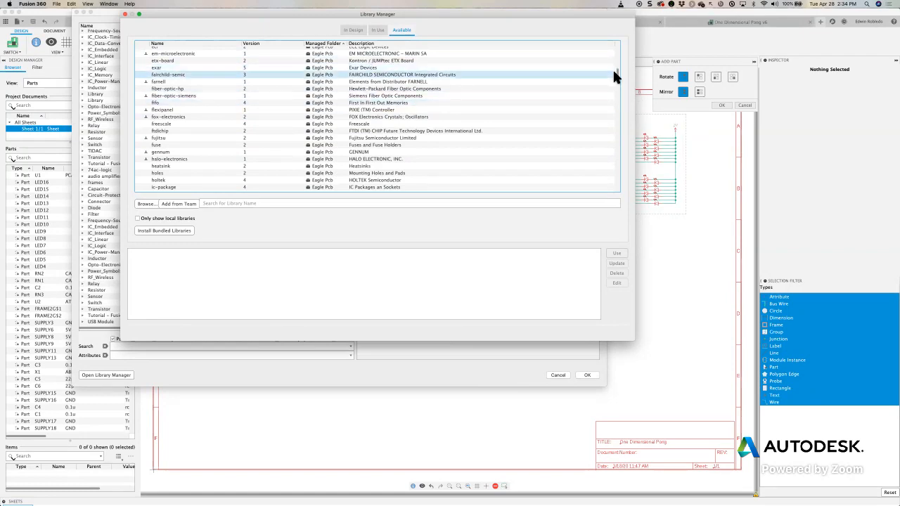
pyautogui.moveTo(616, 68)
pyautogui.mouseDown()
pyautogui.moveTo(615, 44)
pyautogui.moveTo(611, 66)
pyautogui.mouseUp()
pyautogui.moveTo(347, 43); pyautogui.dragTo(402, 46)
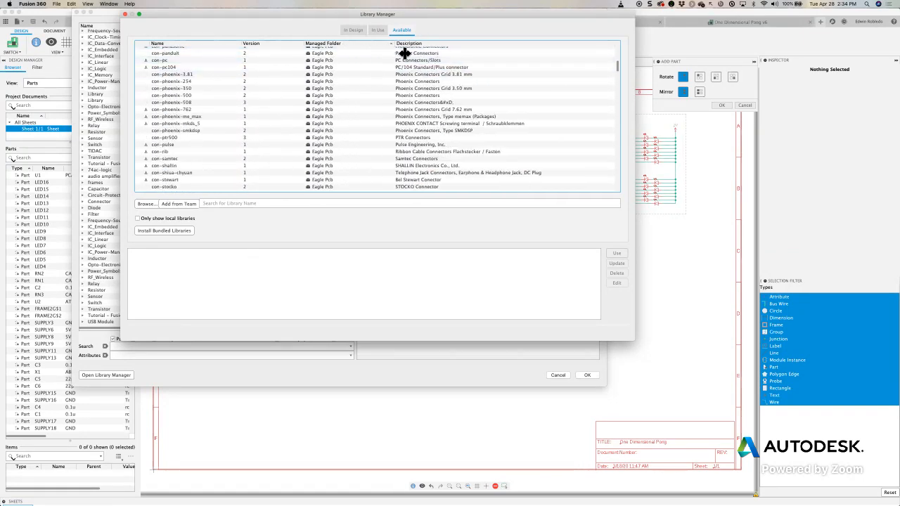
pyautogui.moveTo(617, 62)
pyautogui.mouseDown()
pyautogui.moveTo(618, 44)
pyautogui.moveTo(607, 49)
pyautogui.mouseUp()
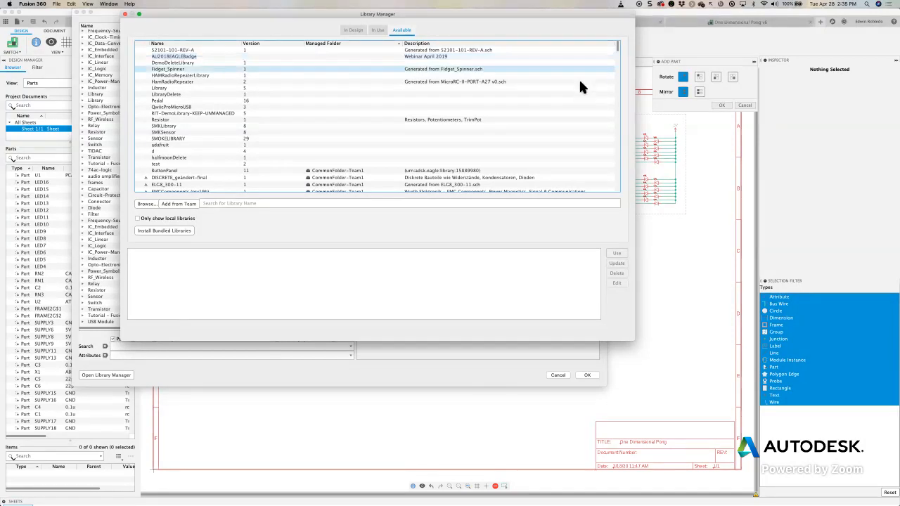
pyautogui.scroll(-5, 275, 126)
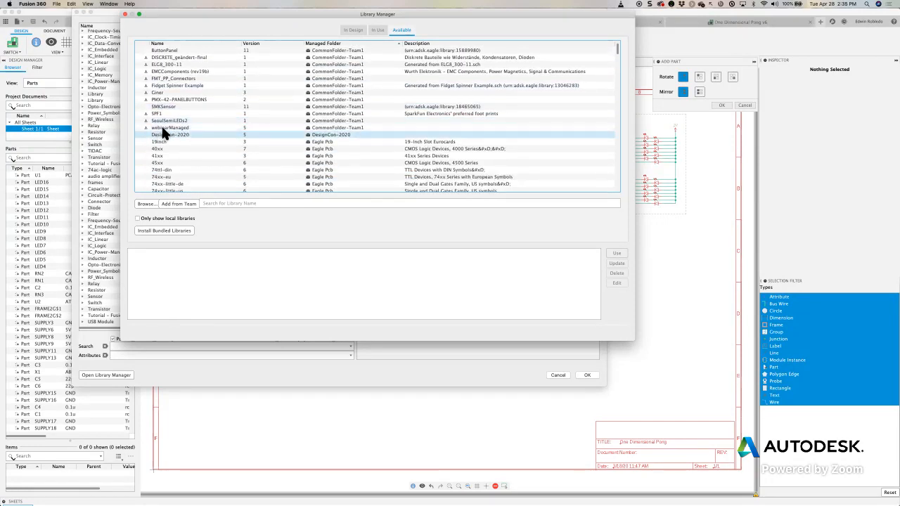
# - Open the Designcon-2020 managed library for editing and dismiss the part-adding dialog
pyautogui.click(161, 127)
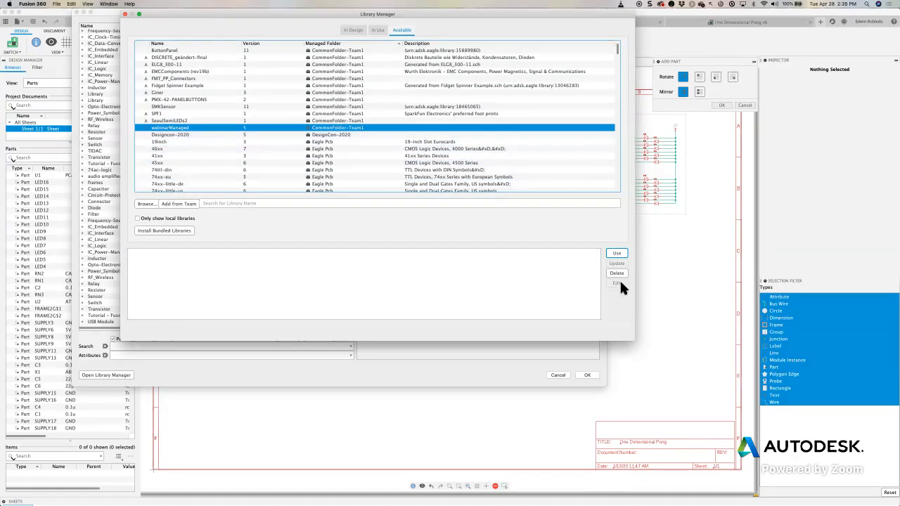
pyautogui.click(161, 135)
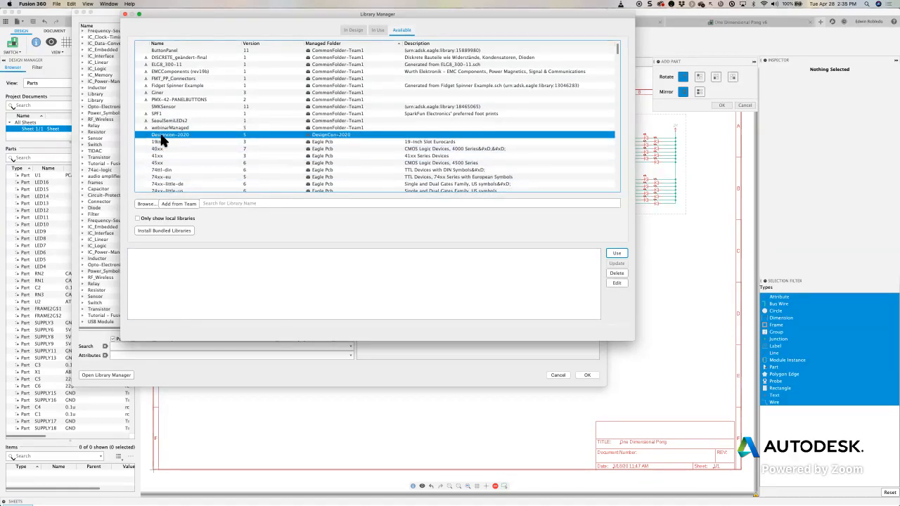
pyautogui.scroll(-3, 181, 141)
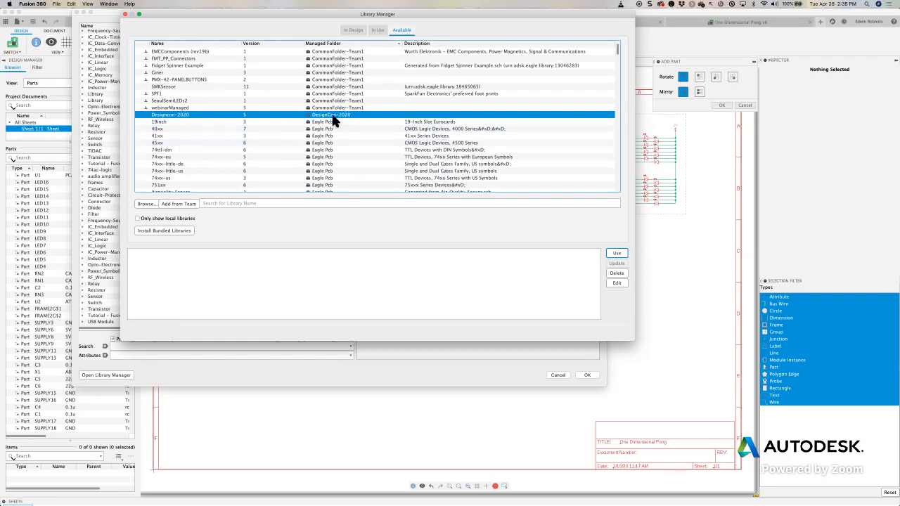
pyautogui.click(617, 283)
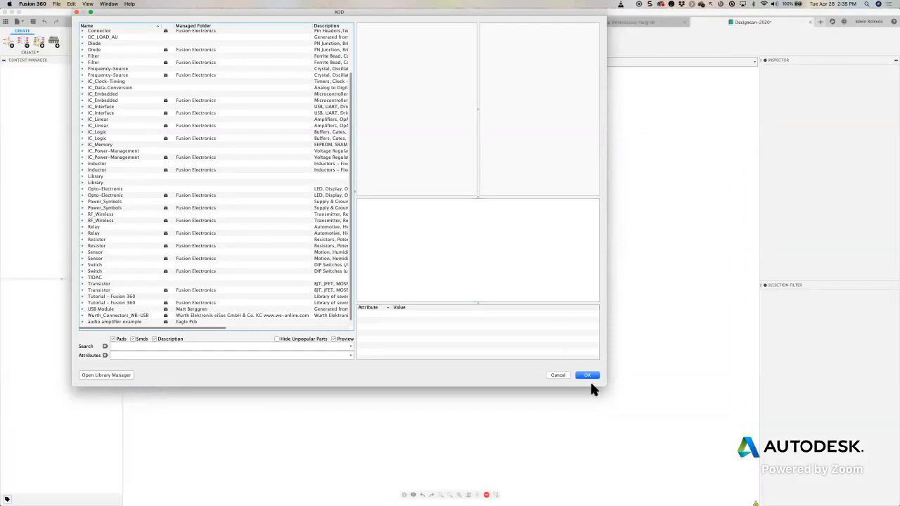
pyautogui.click(587, 375)
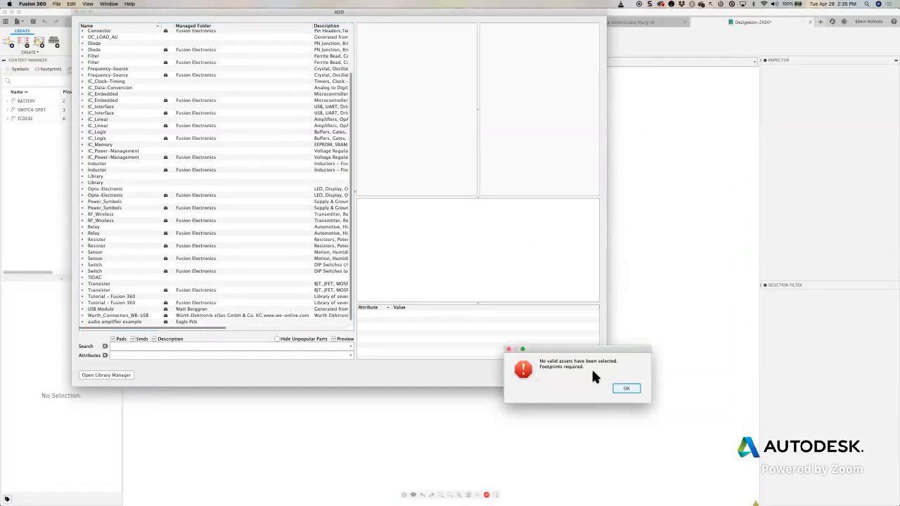
pyautogui.click(626, 387)
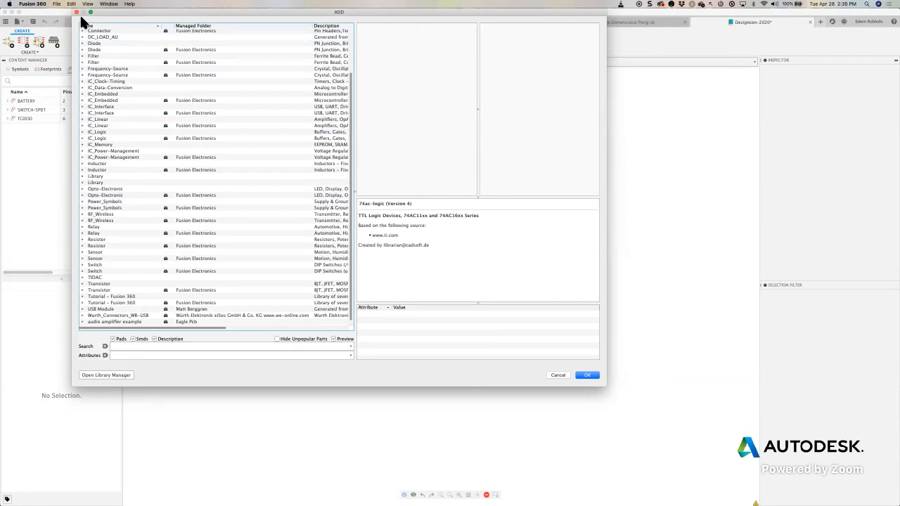
pyautogui.click(76, 12)
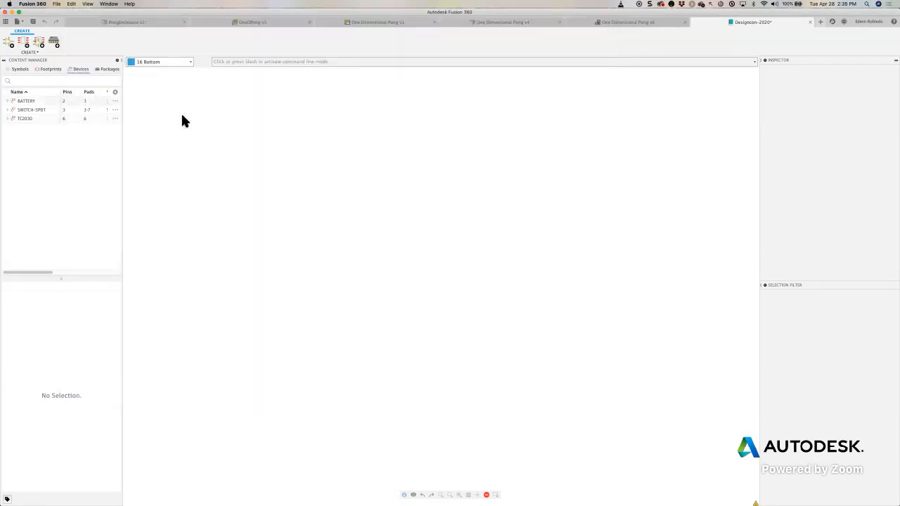
# - Inspect the BATTERY, SWITCH-SPDT and TC2030 devices in the Designcon-2020 library
pyautogui.click(33, 102)
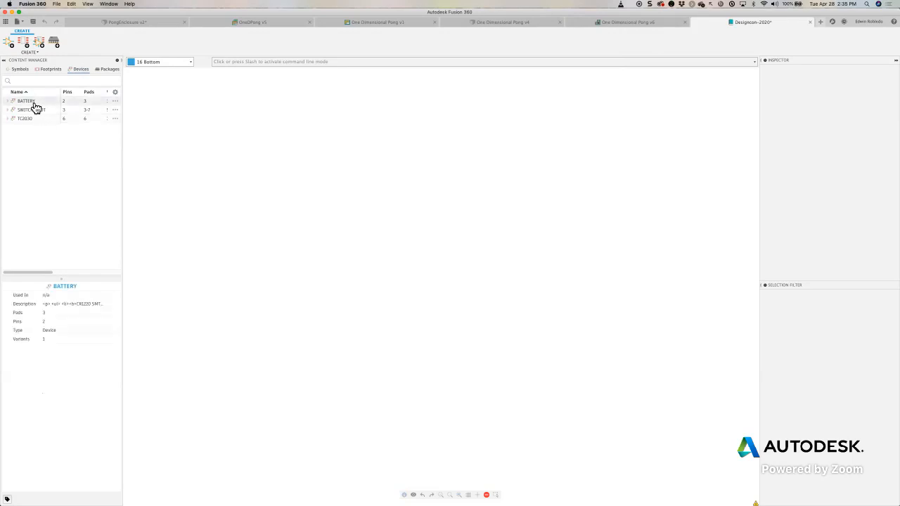
pyautogui.click(30, 113)
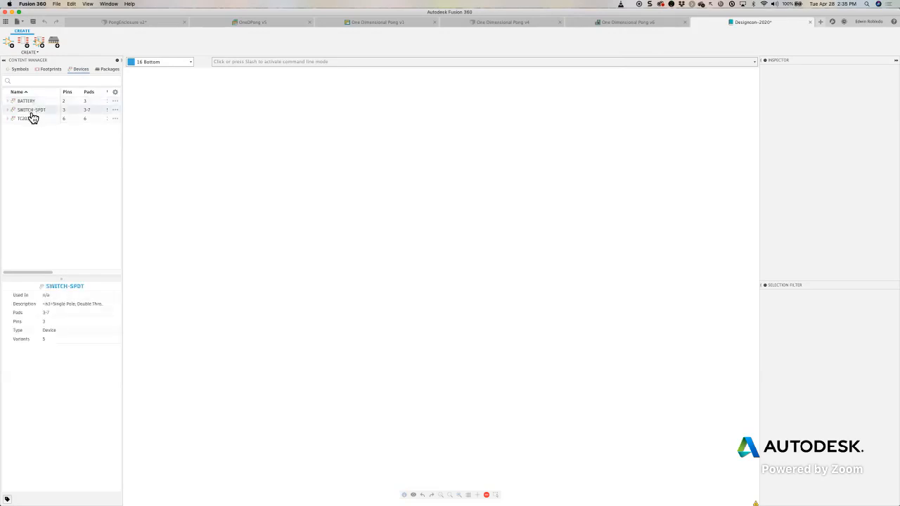
pyautogui.doubleClick(33, 103)
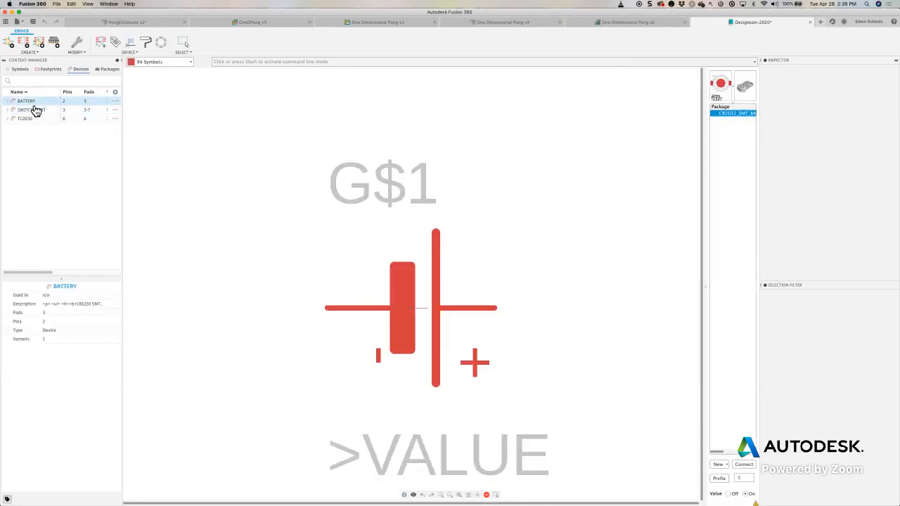
pyautogui.doubleClick(27, 118)
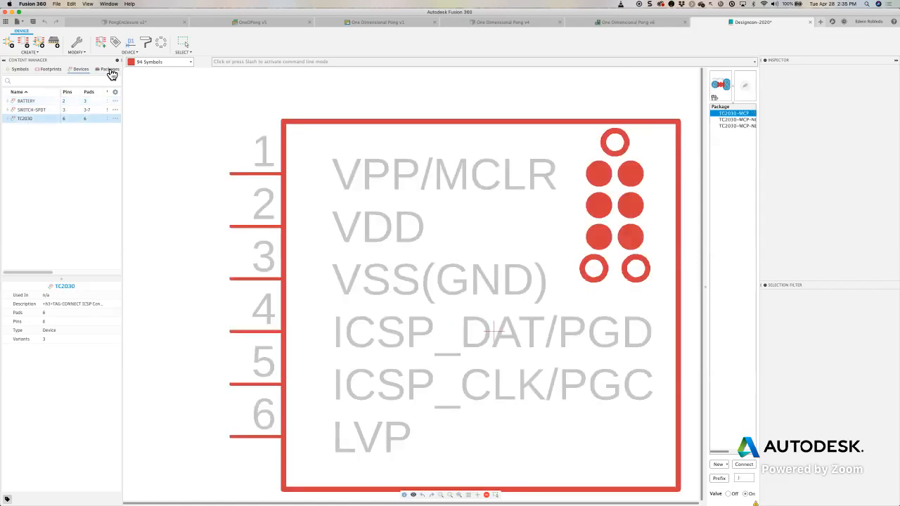
# - Open the library's SWITCH_DPDT_SMD_AYZ0202 3D package for editing and save it under that name in the Webinar folder
pyautogui.click(110, 70)
pyautogui.click(32, 109)
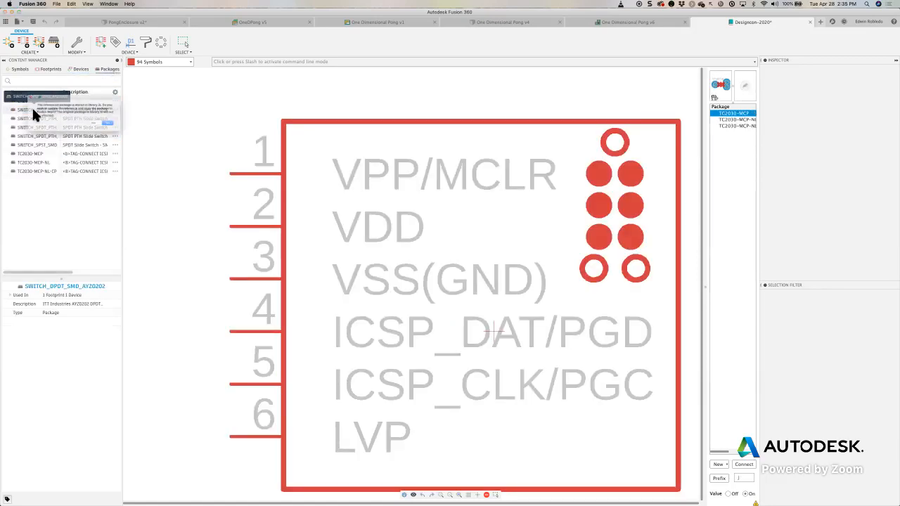
pyautogui.click(123, 129)
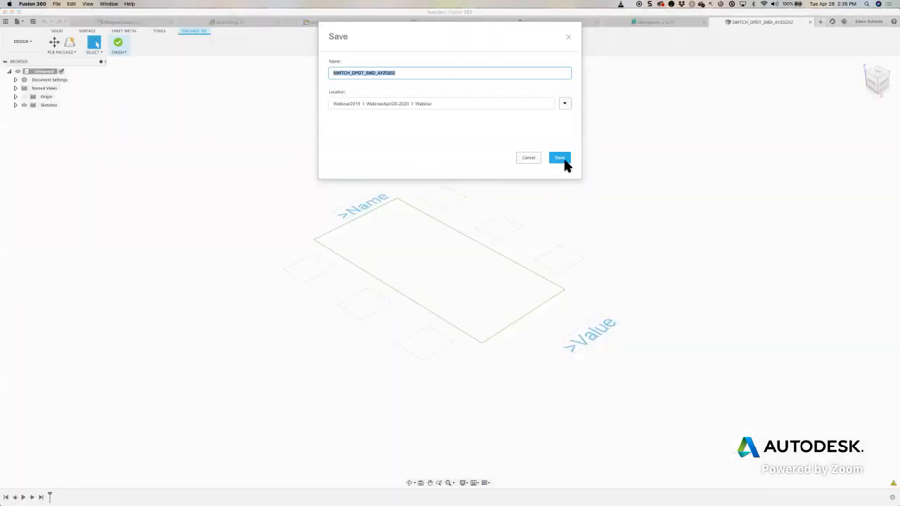
pyautogui.click(563, 159)
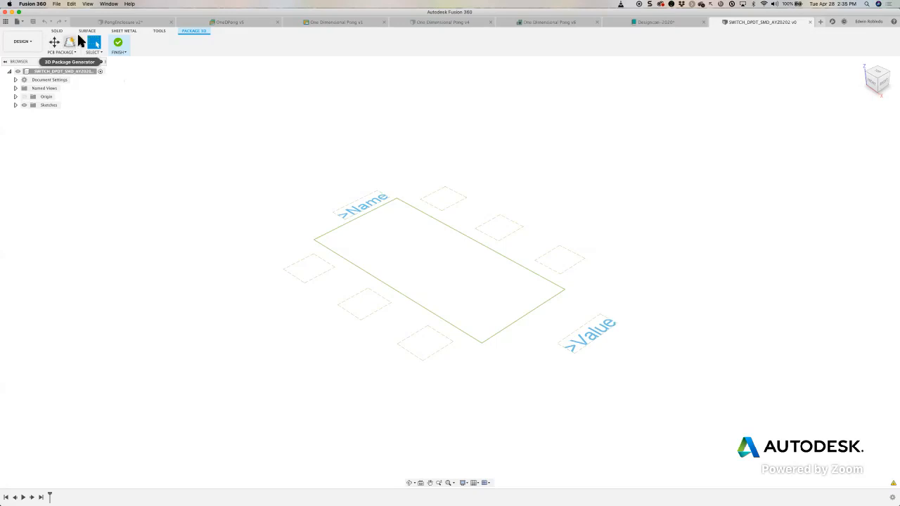
# - Finish editing the switch's 3D package and enlarge the TC2030 device's package list and footprint previews in the library editor
pyautogui.click(118, 45)
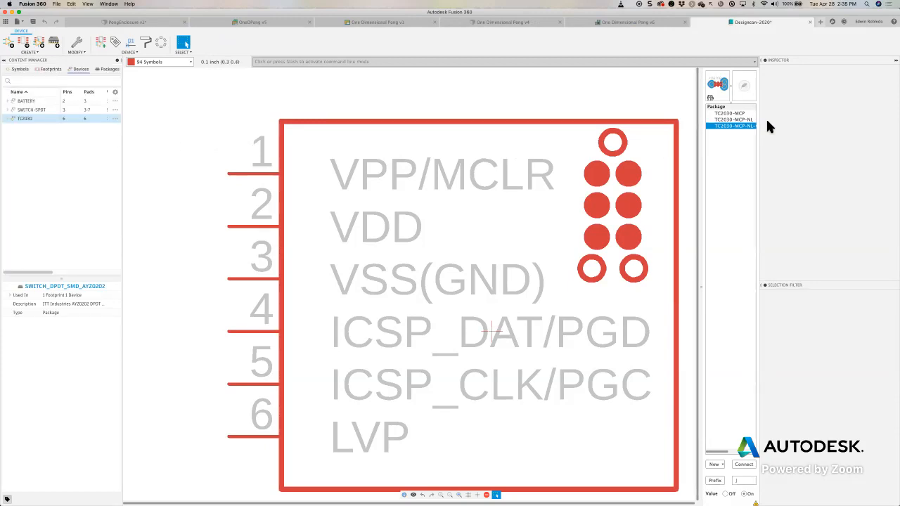
pyautogui.click(896, 61)
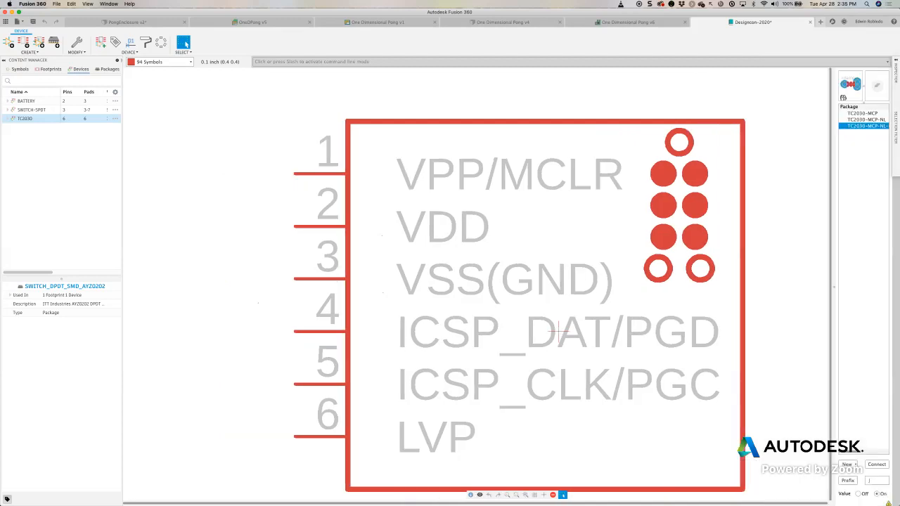
pyautogui.moveTo(832, 289); pyautogui.dragTo(615, 303)
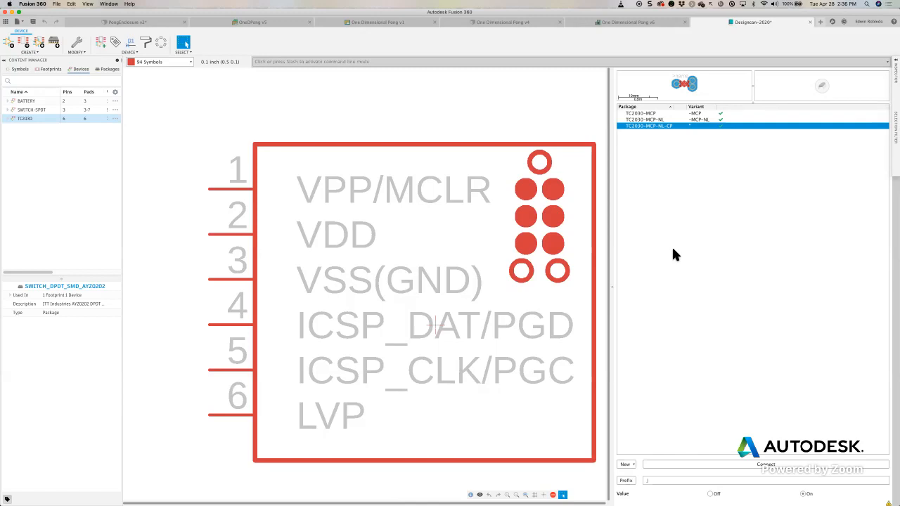
pyautogui.moveTo(764, 106); pyautogui.dragTo(766, 309)
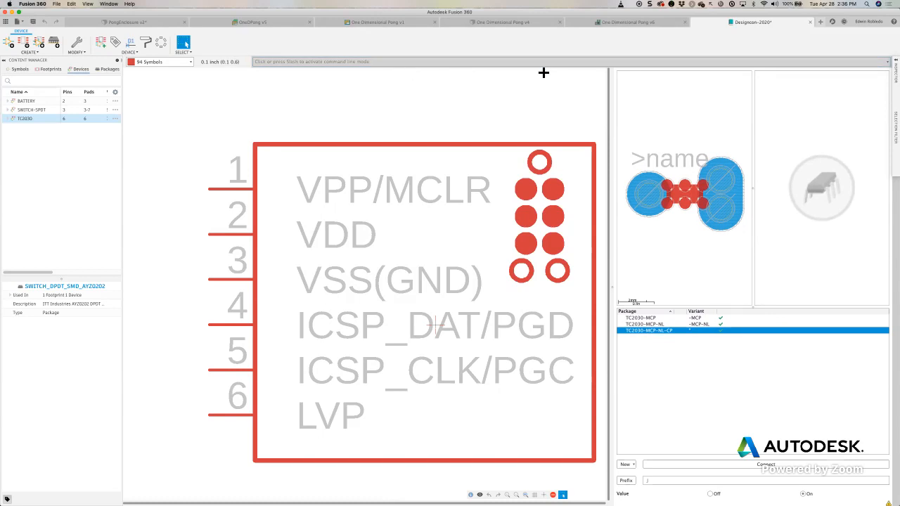
# - Close the Designcon-2020 library without saving its changes
pyautogui.click(810, 22)
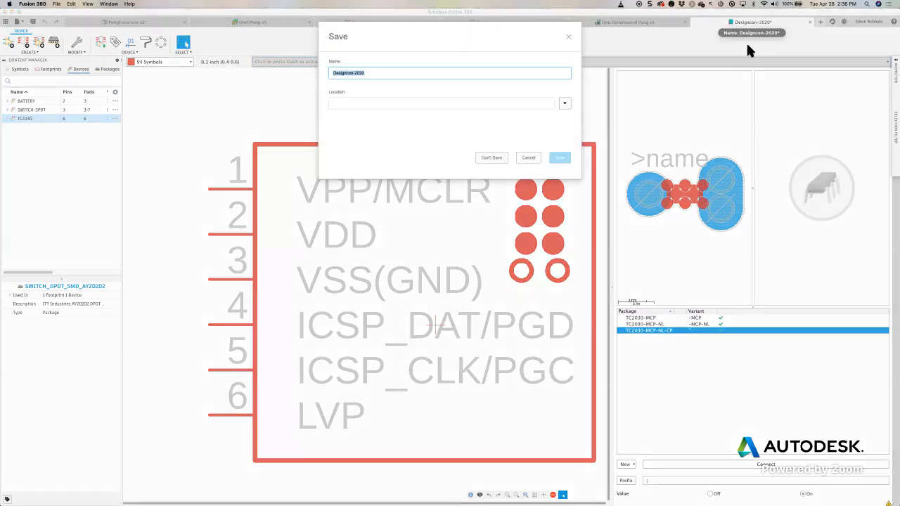
pyautogui.click(493, 158)
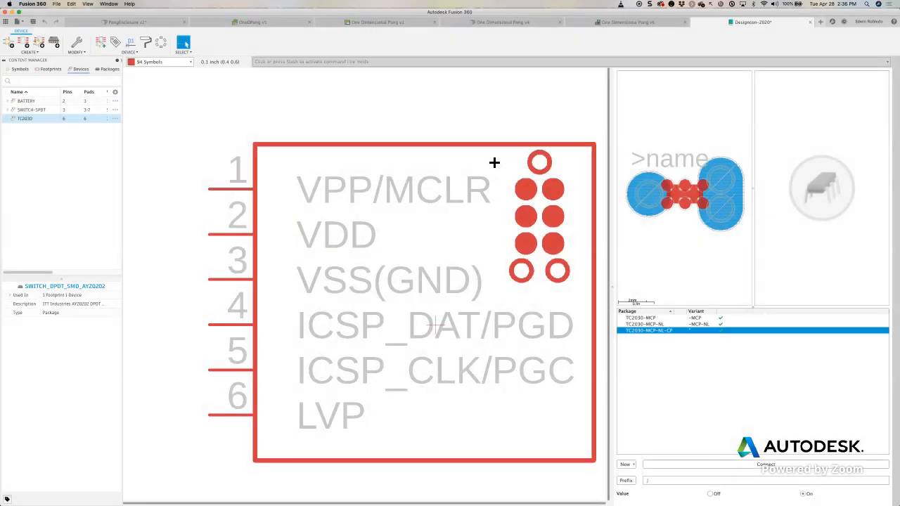
pyautogui.click(810, 22)
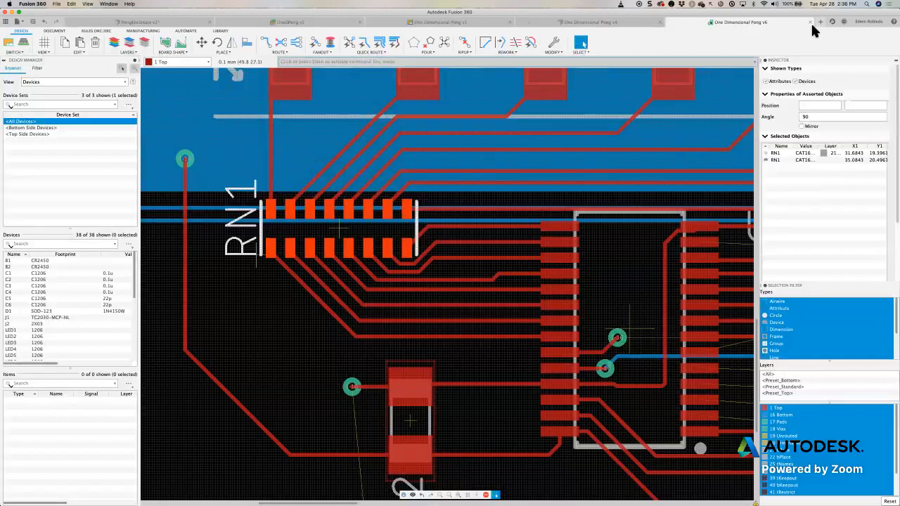
# - Upload the EAGLE library WebinarApril25-2019.lbr from the eagle Projects WebinarApril28 folder to the Webinar project folder
pyautogui.click(7, 22)
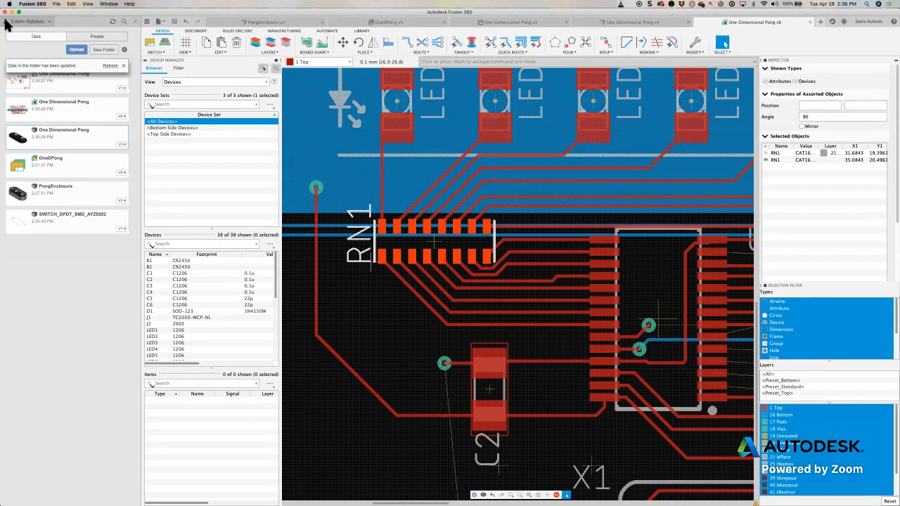
pyautogui.click(111, 65)
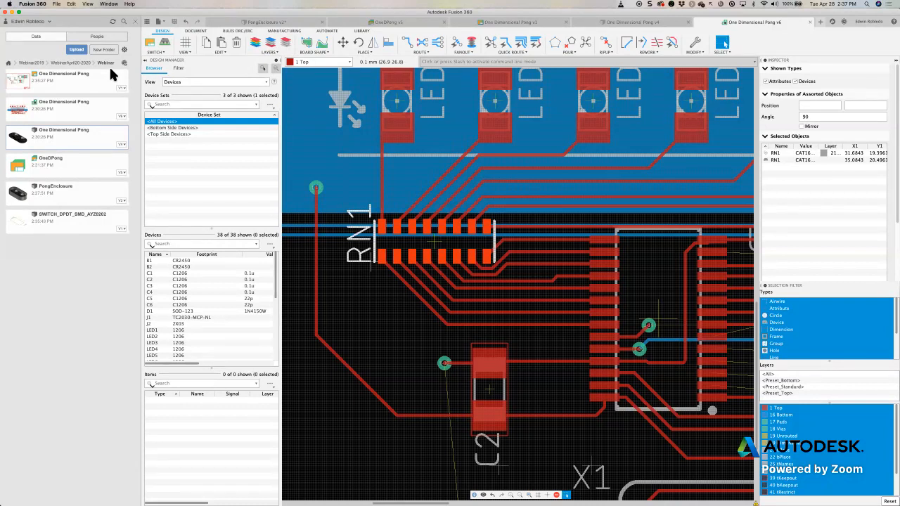
pyautogui.click(77, 50)
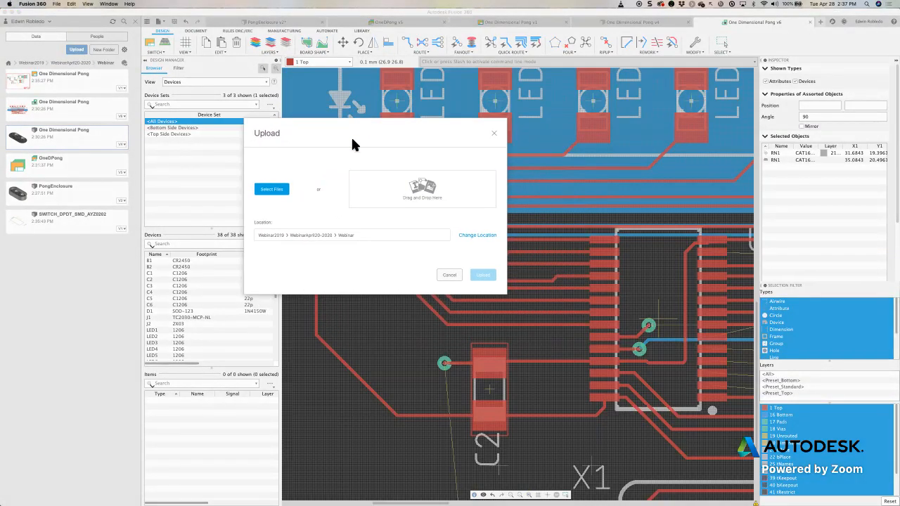
pyautogui.click(279, 193)
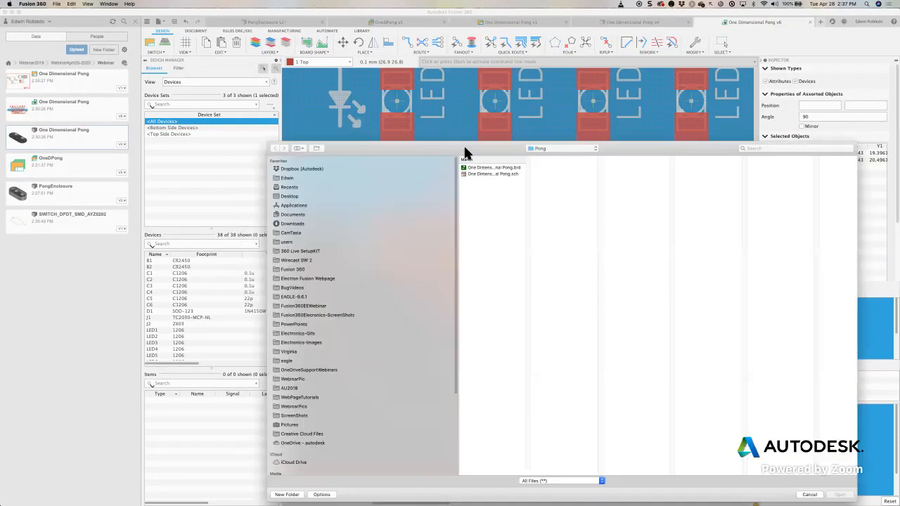
pyautogui.moveTo(464, 147); pyautogui.dragTo(389, 14)
pyautogui.click(208, 228)
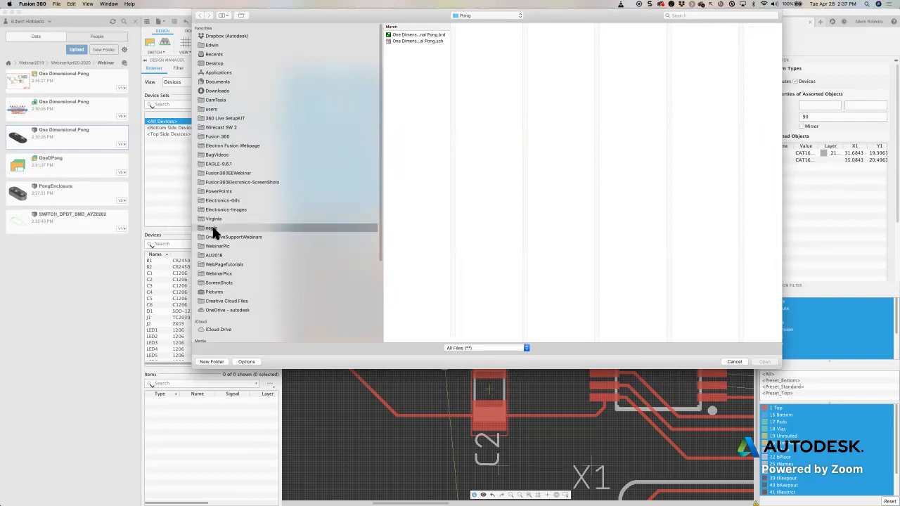
pyautogui.click(426, 35)
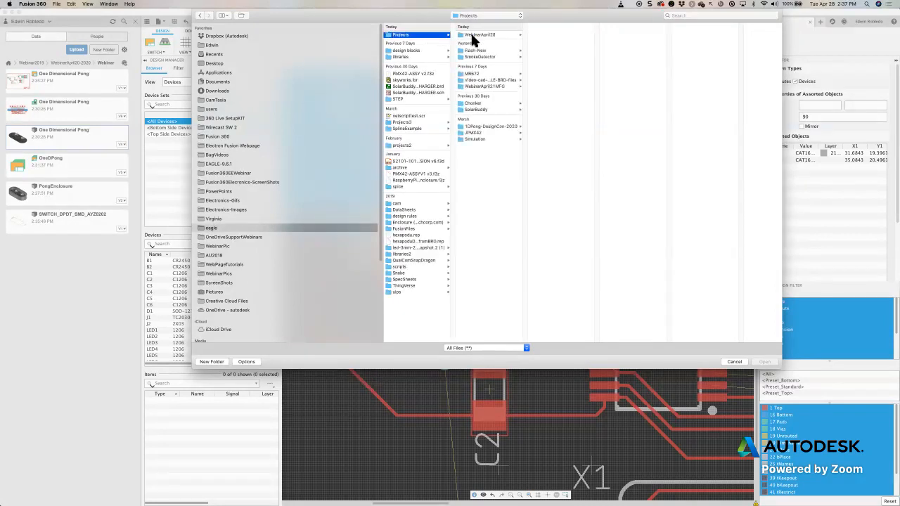
pyautogui.click(472, 35)
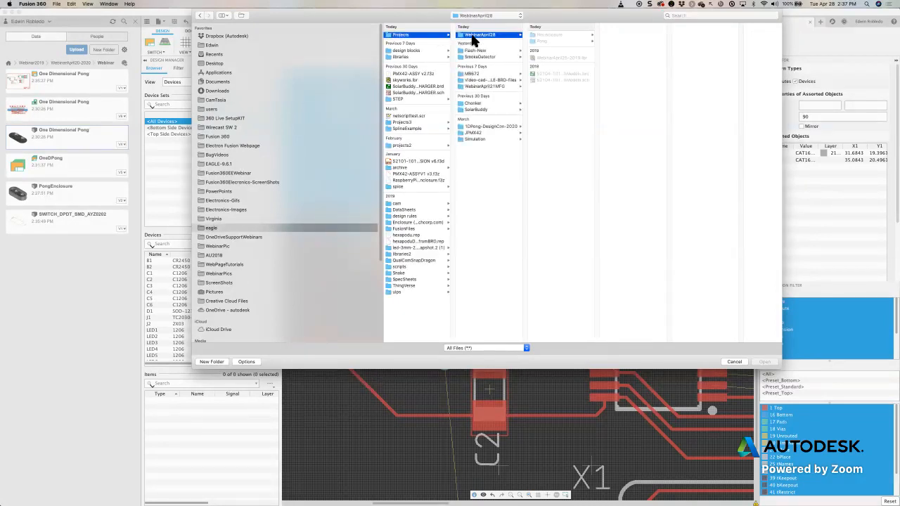
pyautogui.click(556, 58)
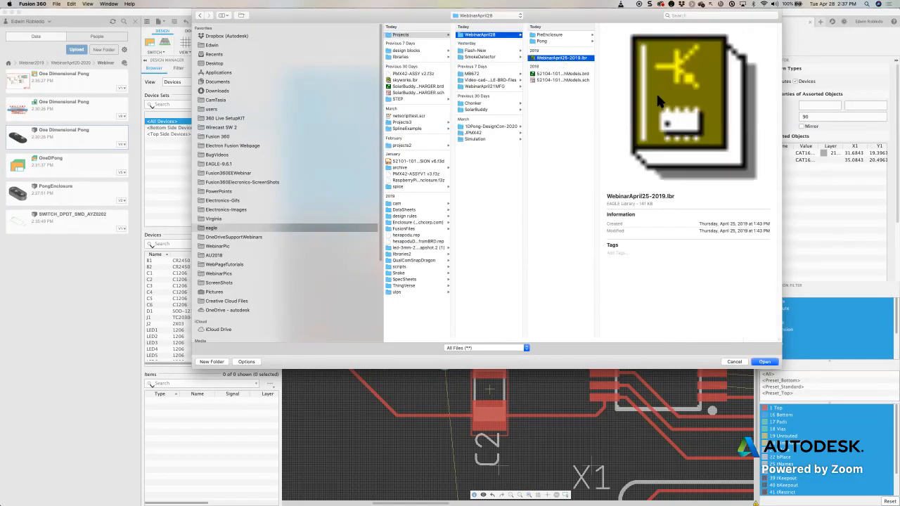
pyautogui.click(761, 362)
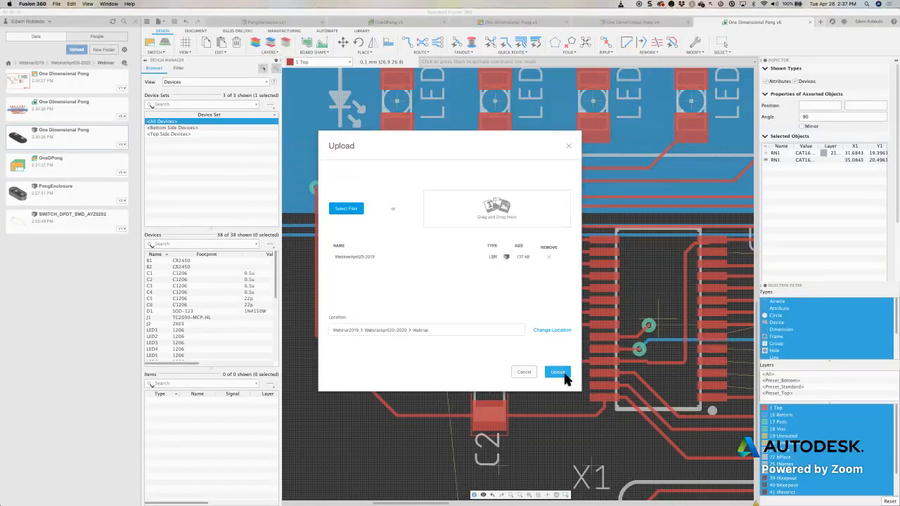
pyautogui.click(565, 375)
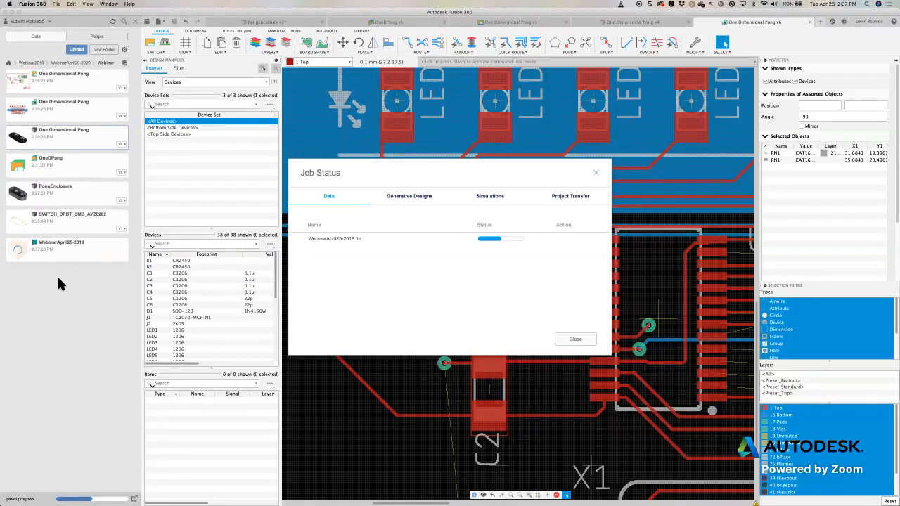
# - Dismiss the upload job status and open the WebinarApril25-2019 library from the Webinar folder
pyautogui.click(162, 22)
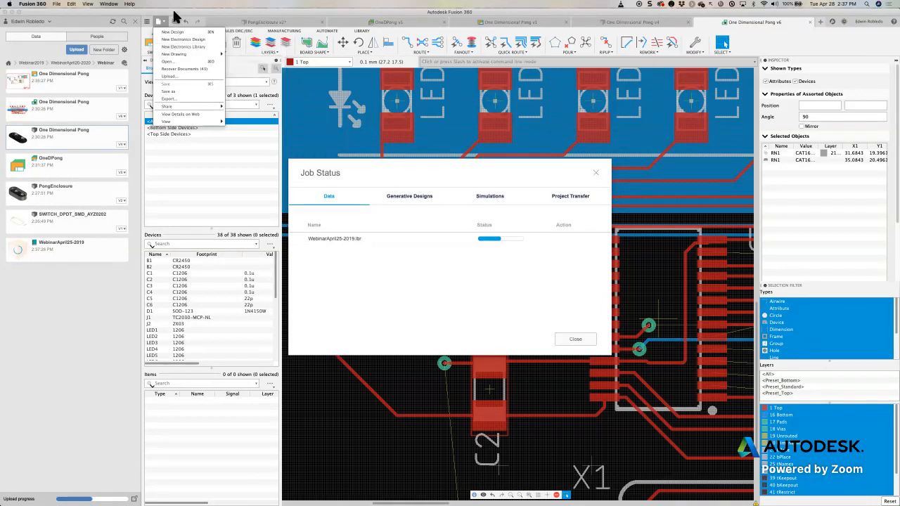
pyautogui.click(176, 16)
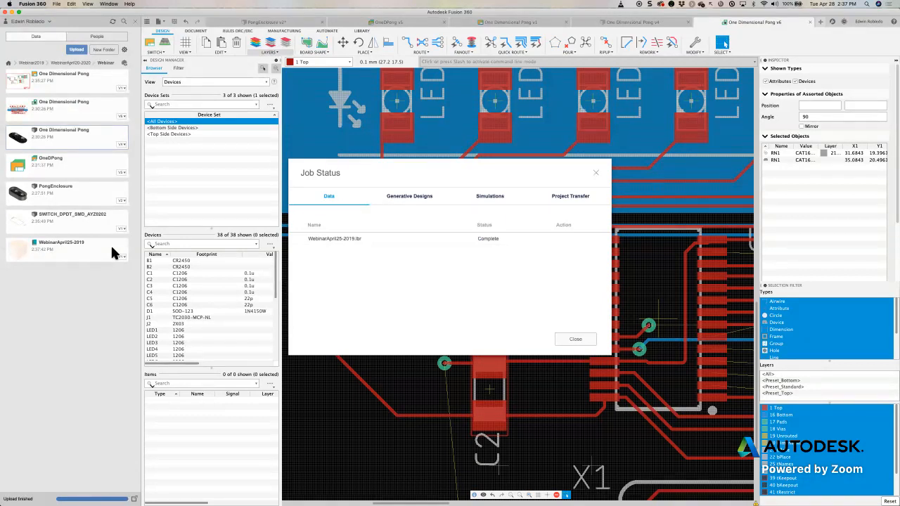
pyautogui.click(579, 345)
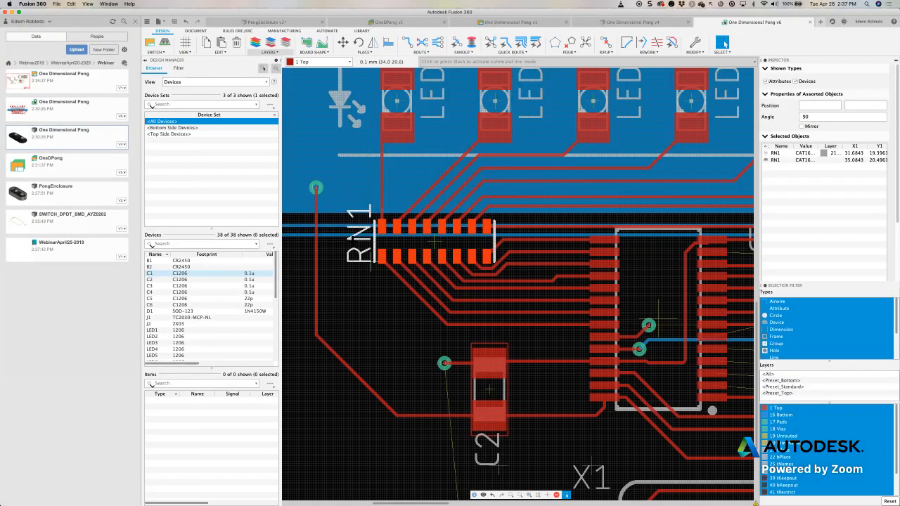
pyautogui.click(81, 261)
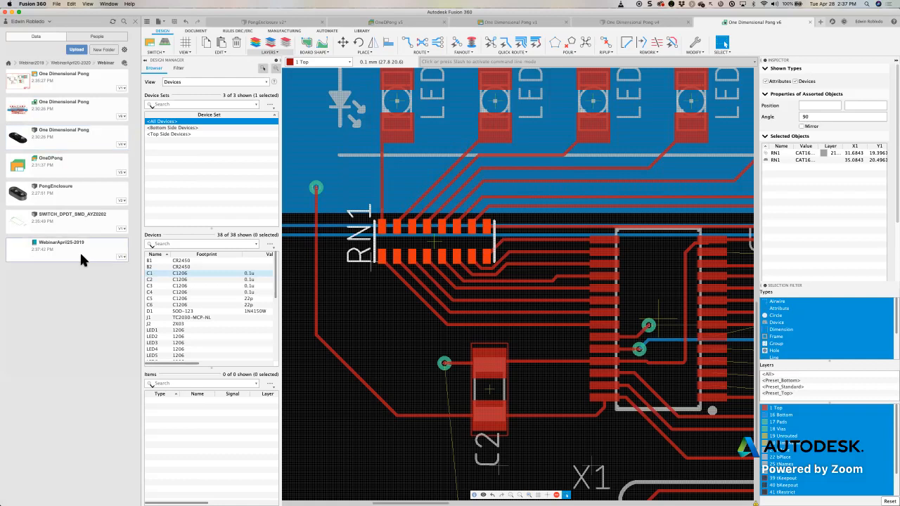
pyautogui.doubleClick(81, 260)
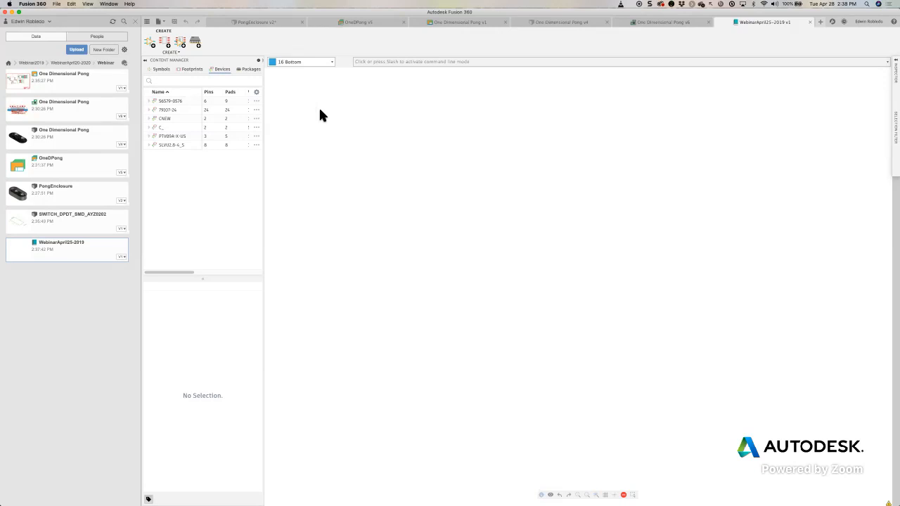
# - Browse the WebinarApril25-2019 library's symbols, footprints, devices and packages
pyautogui.click(162, 71)
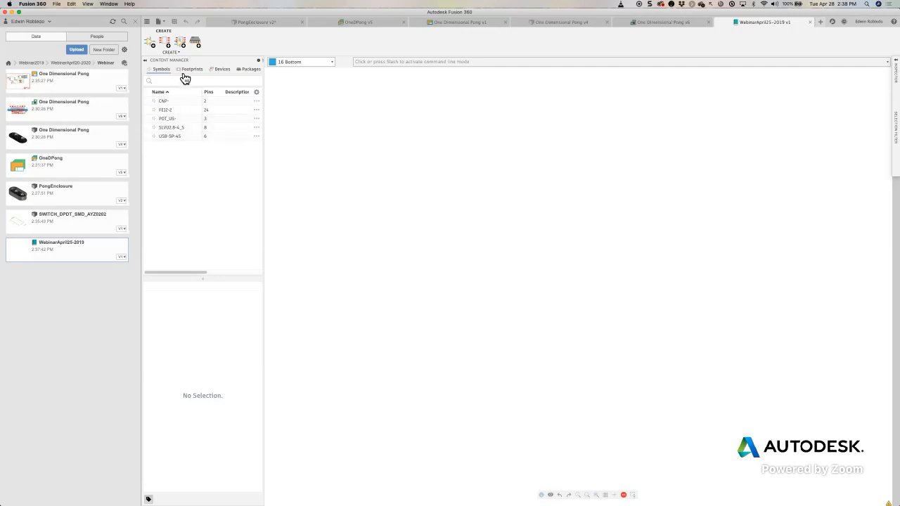
pyautogui.click(188, 70)
pyautogui.click(230, 73)
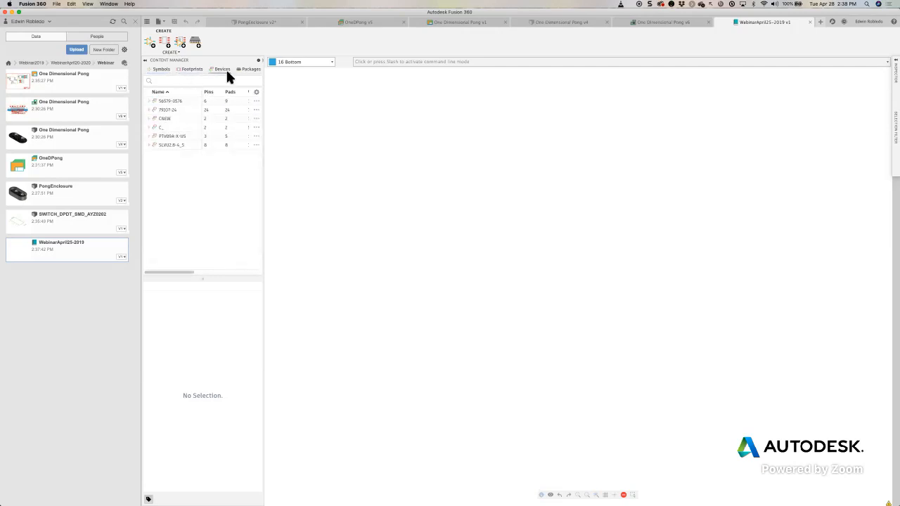
pyautogui.click(256, 73)
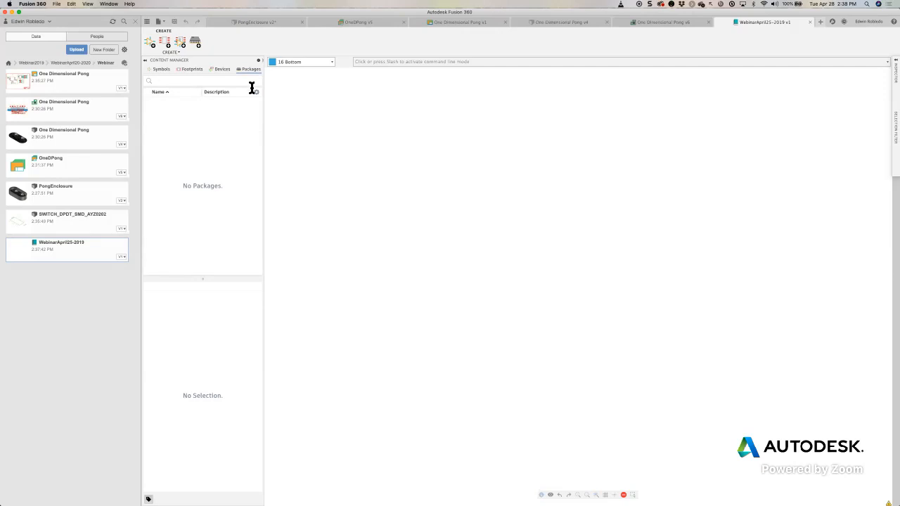
# - Inspect the CNP- symbol of the WebinarApril25-2019 library
pyautogui.click(168, 71)
pyautogui.doubleClick(164, 102)
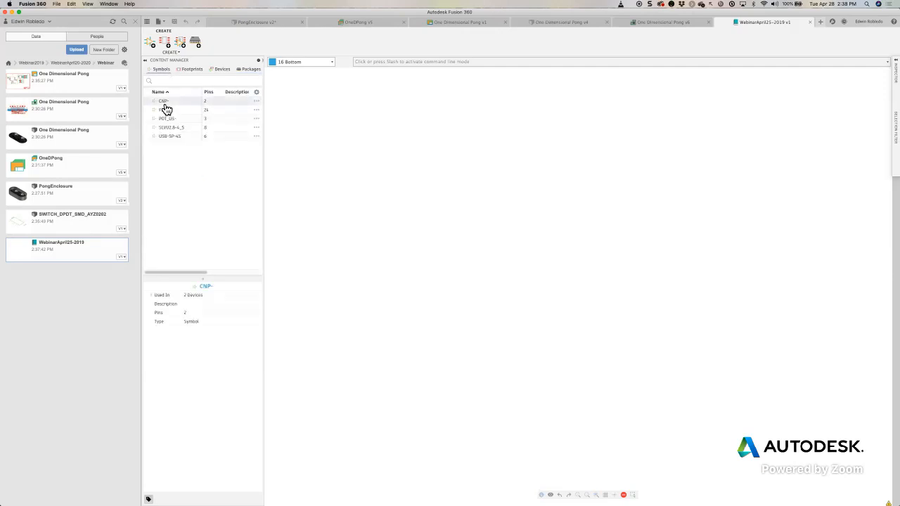
pyautogui.scroll(3, 525, 282)
pyautogui.scroll(-1, 525, 282)
pyautogui.scroll(1, 525, 282)
# - Inspect the 56579-0576 and C0201MP footprints and the commands available for a footprint
pyautogui.click(191, 70)
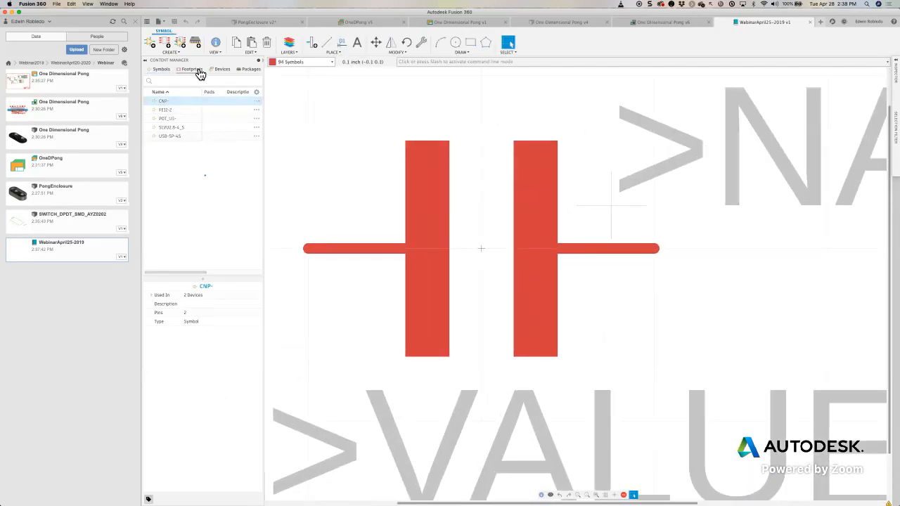
pyautogui.doubleClick(182, 103)
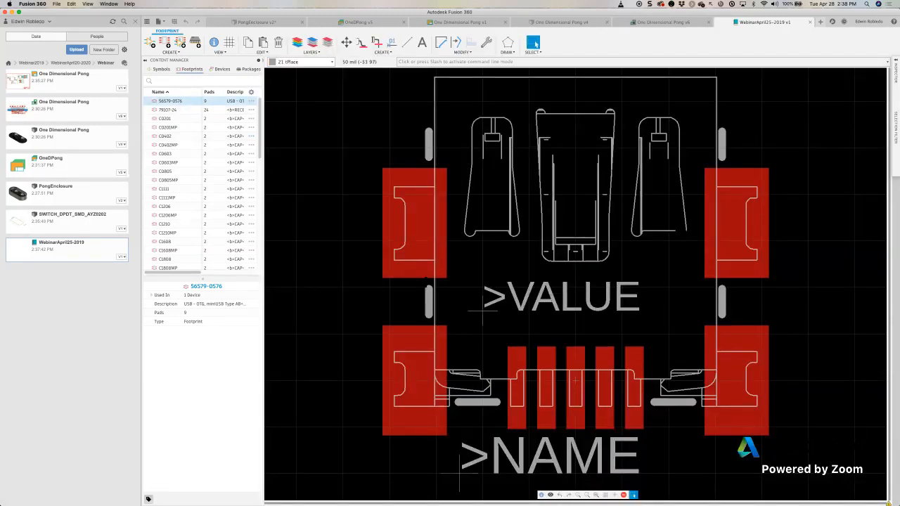
pyautogui.rightClick(171, 106)
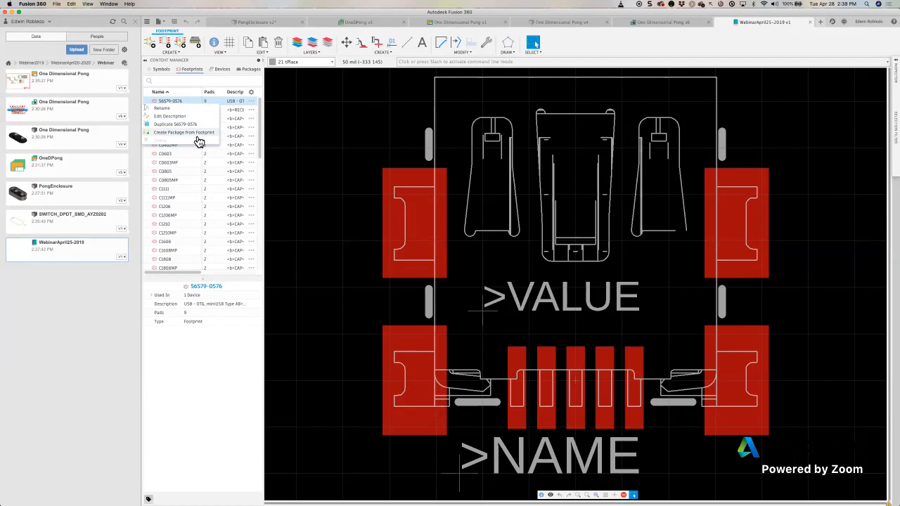
pyautogui.click(198, 138)
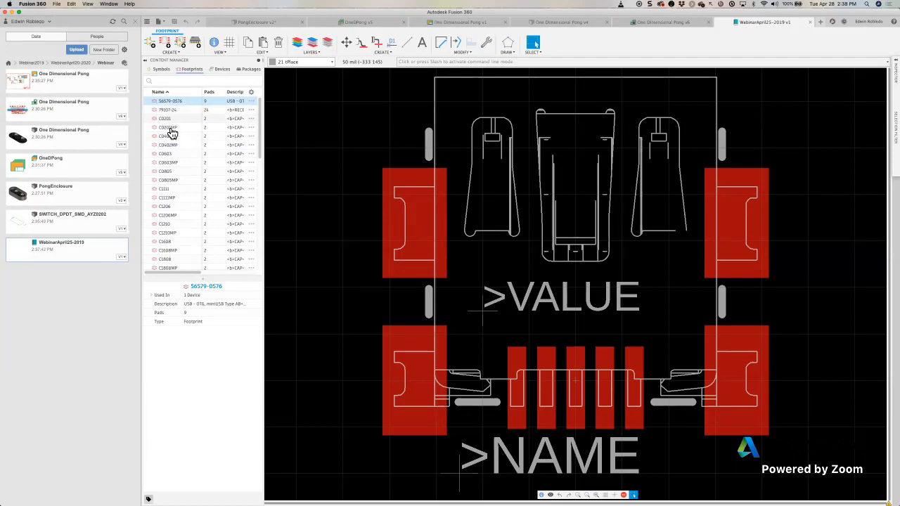
pyautogui.click(170, 129)
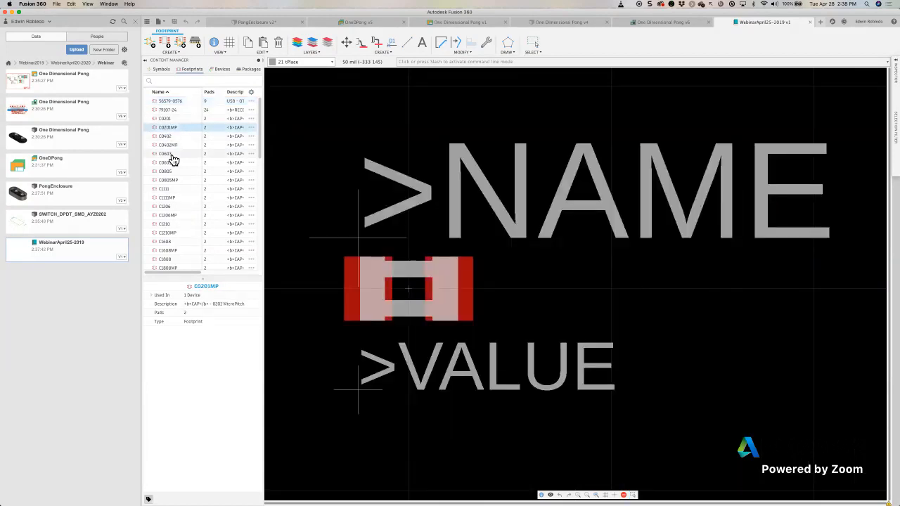
# - Create a 3D package from the C0603 footprint and save it as C0603 in the Webinar folder
pyautogui.click(171, 155)
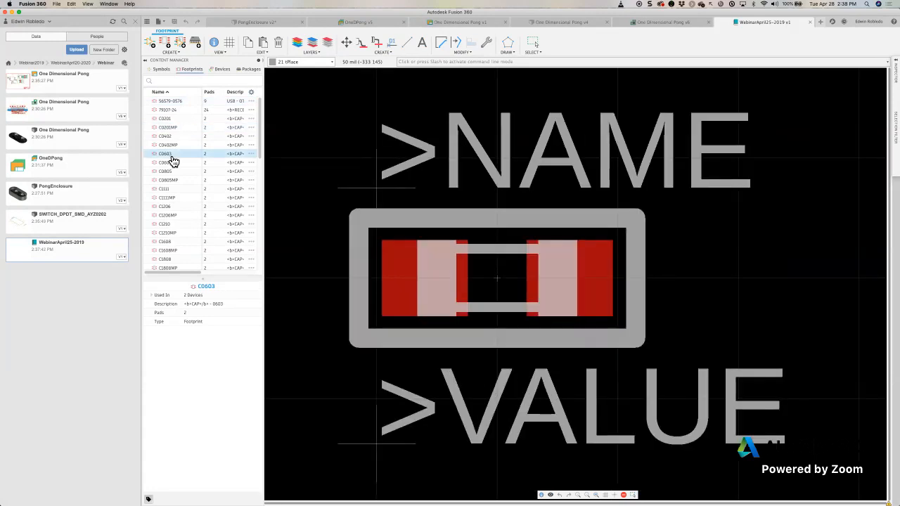
pyautogui.rightClick(171, 155)
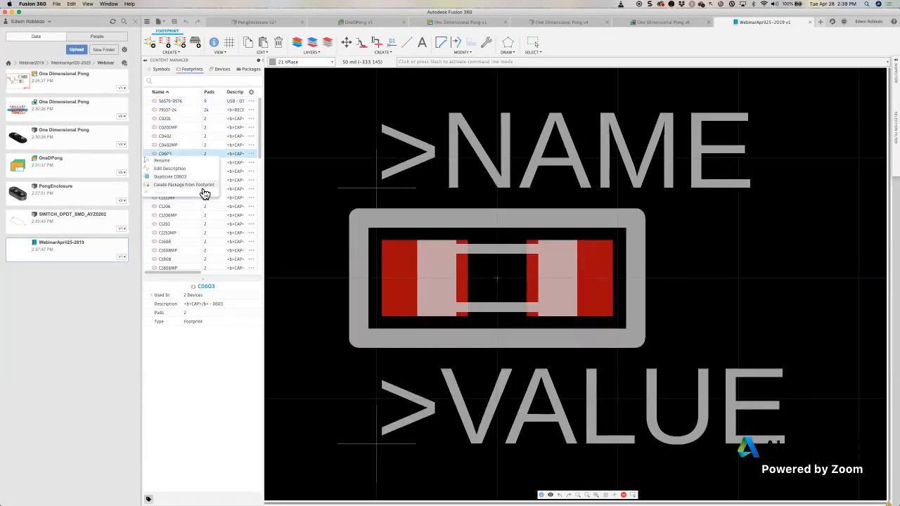
pyautogui.click(200, 185)
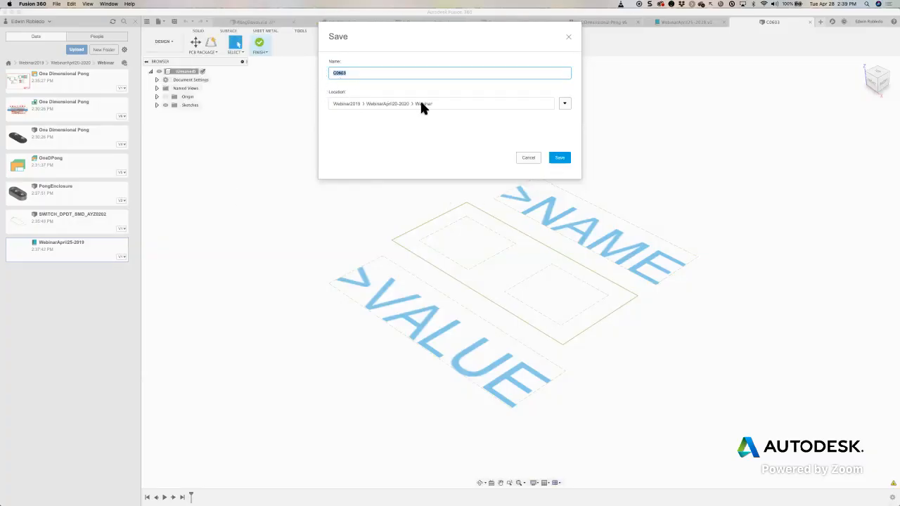
pyautogui.click(563, 159)
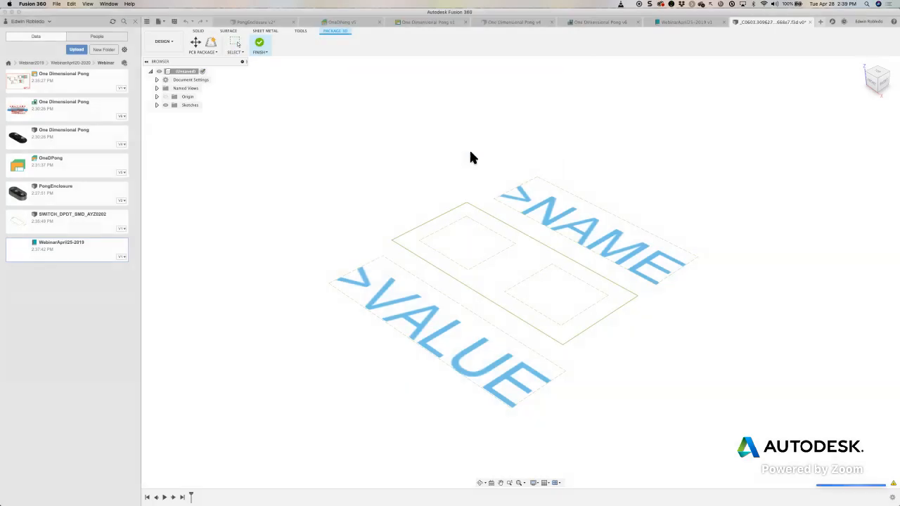
# - Generate a Chip model of the Resistor family with the preset dimensions for the C0603 package and finish the package into the library
pyautogui.click(211, 43)
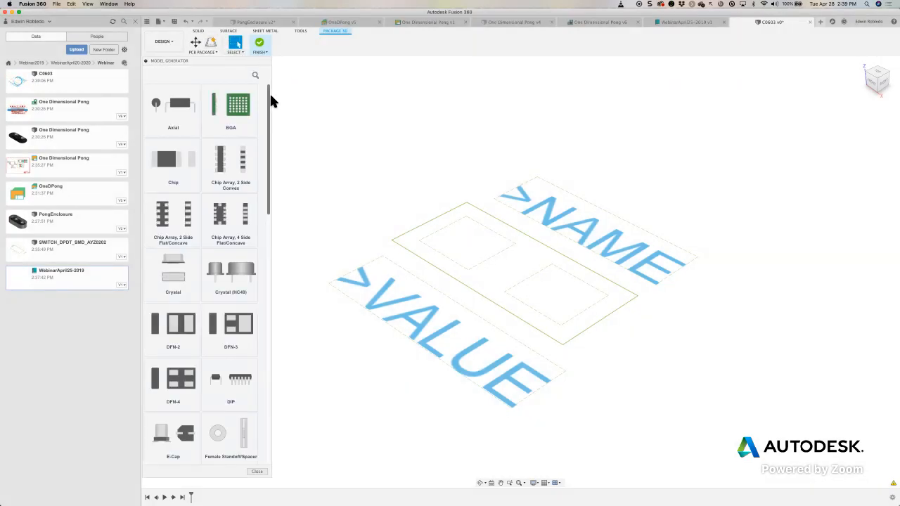
pyautogui.click(178, 166)
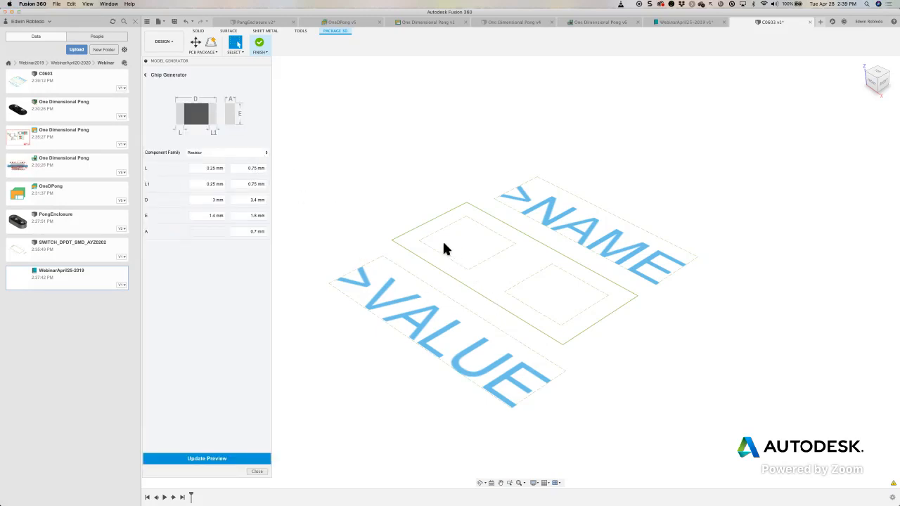
pyautogui.click(220, 458)
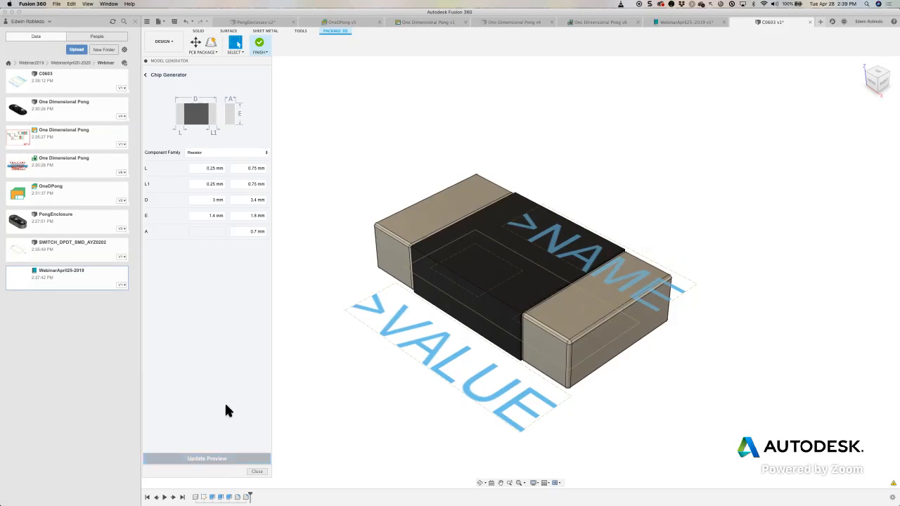
pyautogui.click(258, 44)
pyautogui.click(503, 257)
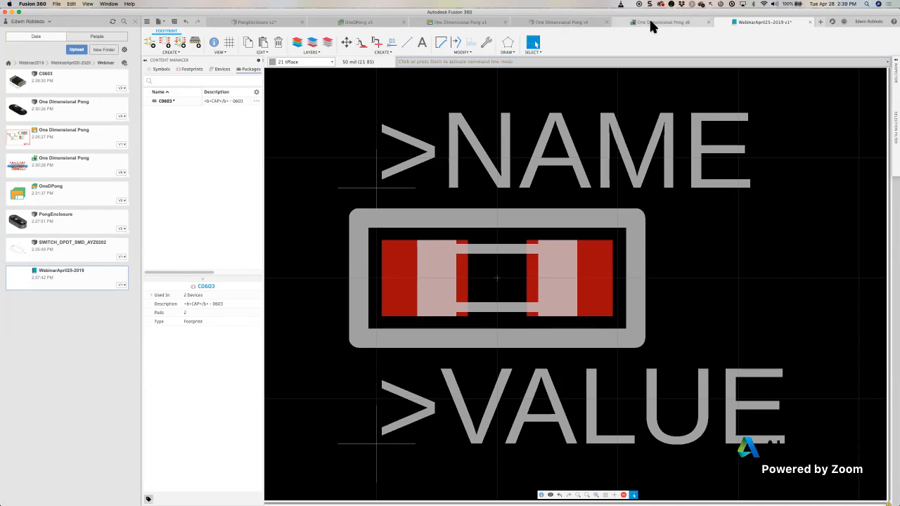
# - Switch to the One Dimensional Pong board and examine its available layout, documentation, rule-checking, manufacturing, automation and library commands
pyautogui.click(619, 23)
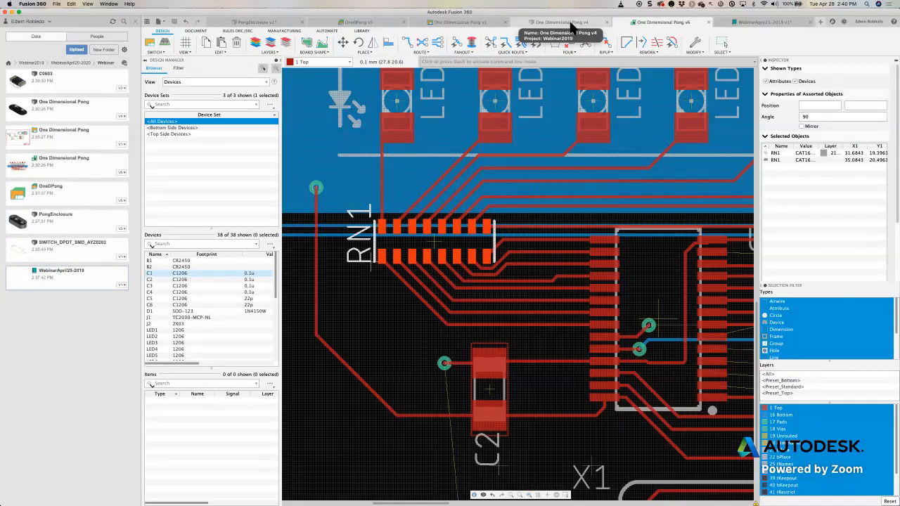
pyautogui.click(268, 52)
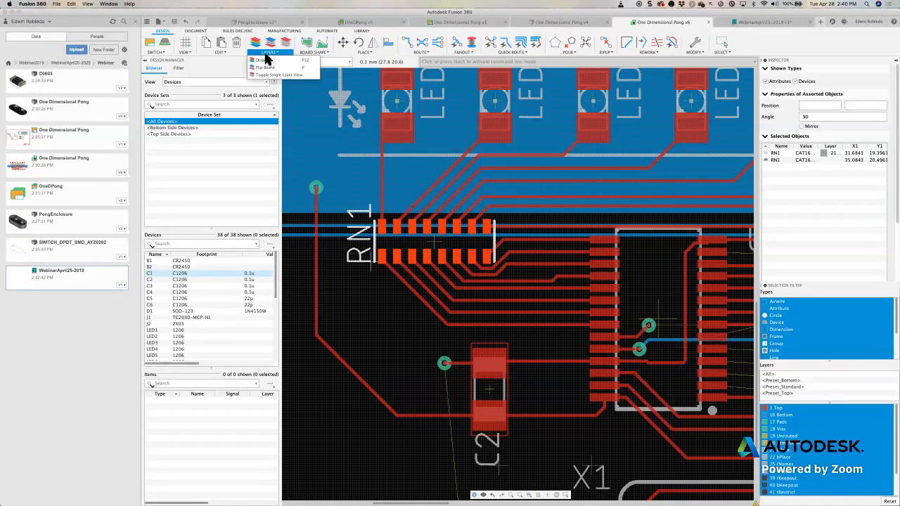
pyautogui.click(320, 52)
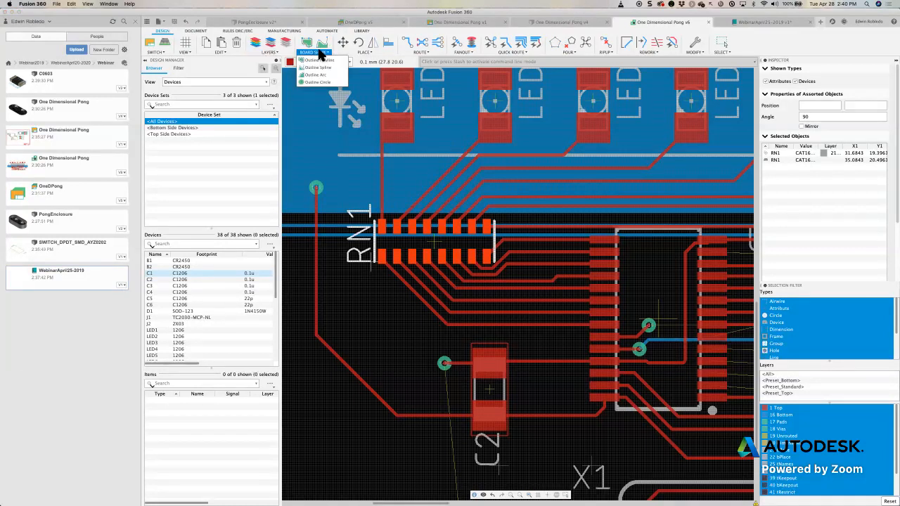
pyautogui.click(196, 32)
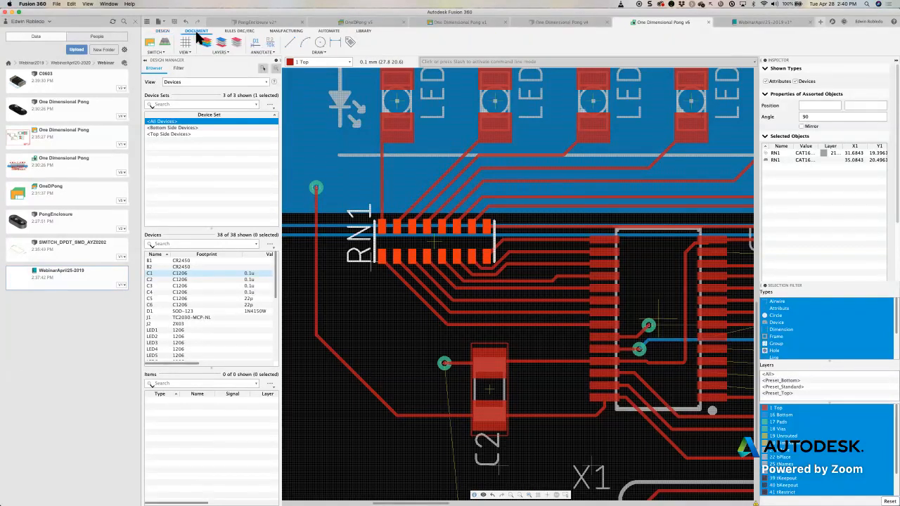
pyautogui.click(239, 32)
pyautogui.click(284, 32)
pyautogui.click(327, 32)
pyautogui.click(363, 31)
pyautogui.click(239, 31)
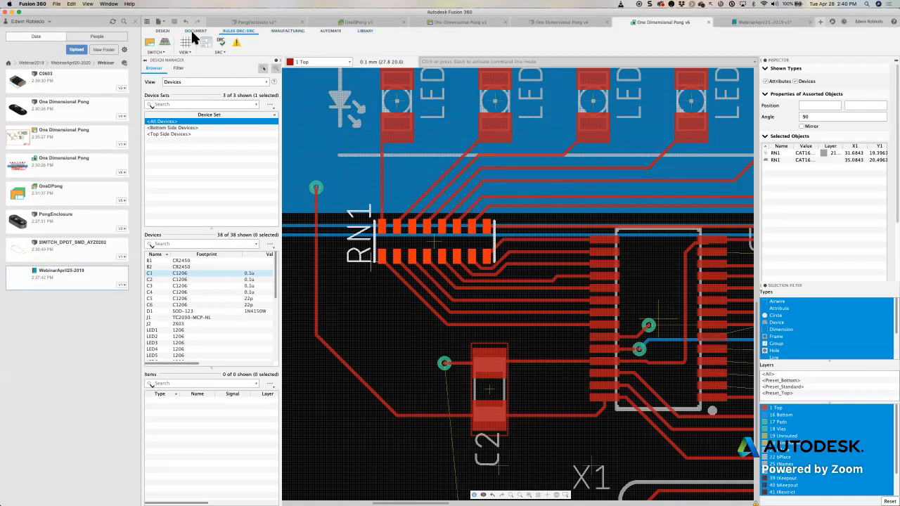
pyautogui.click(192, 32)
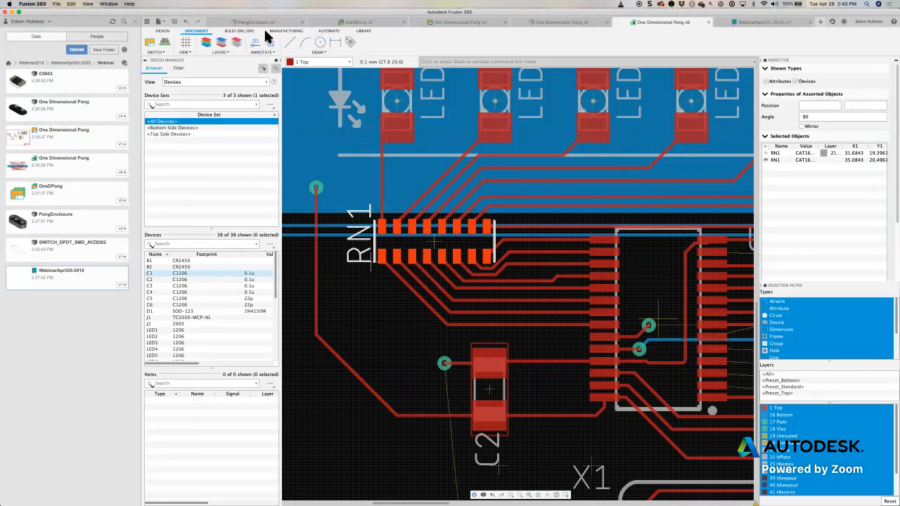
pyautogui.click(282, 32)
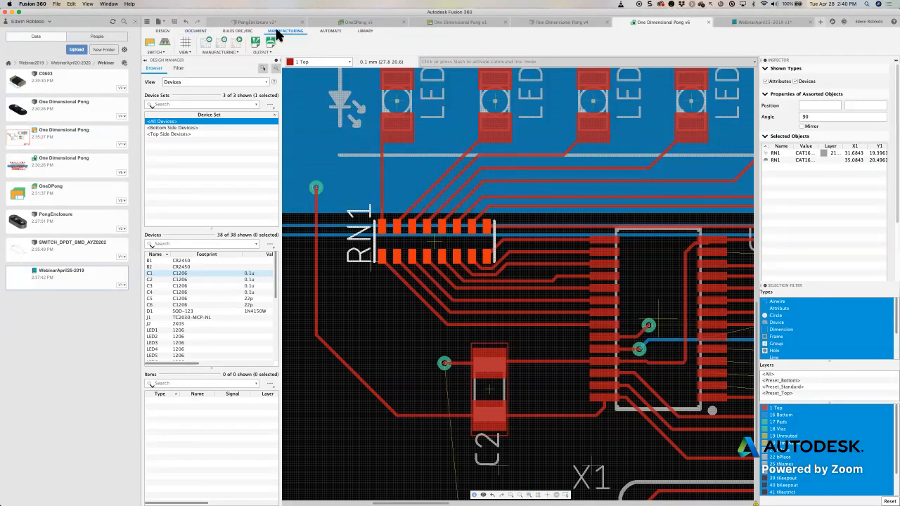
pyautogui.click(202, 31)
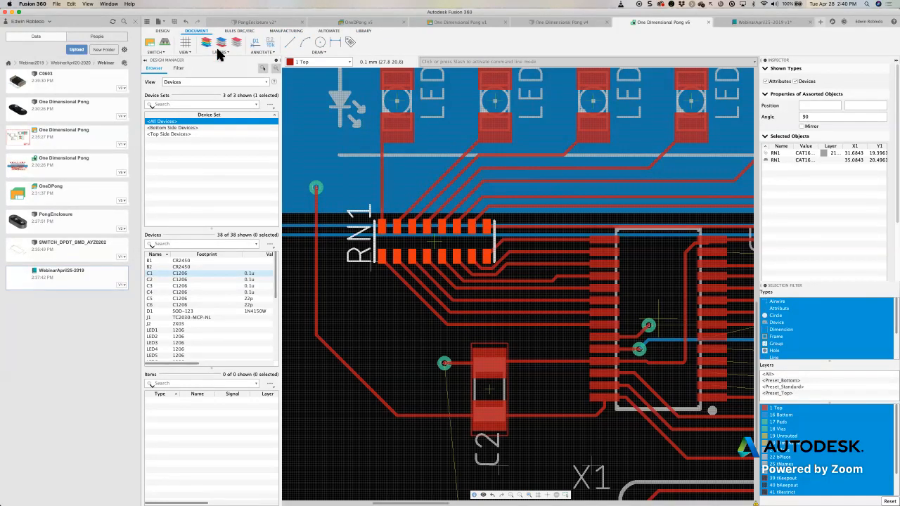
# - Inspect the pinning and keyboard shortcut options of the layer Display command
pyautogui.click(221, 50)
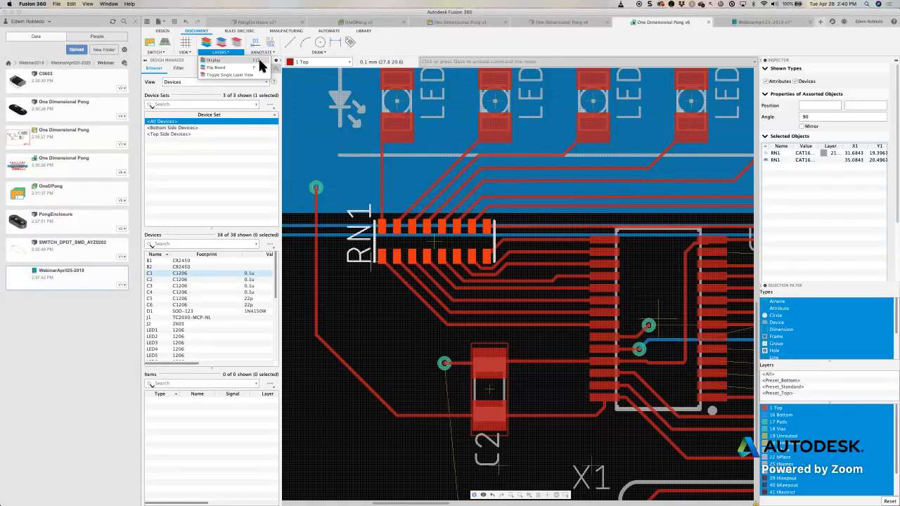
pyautogui.click(267, 61)
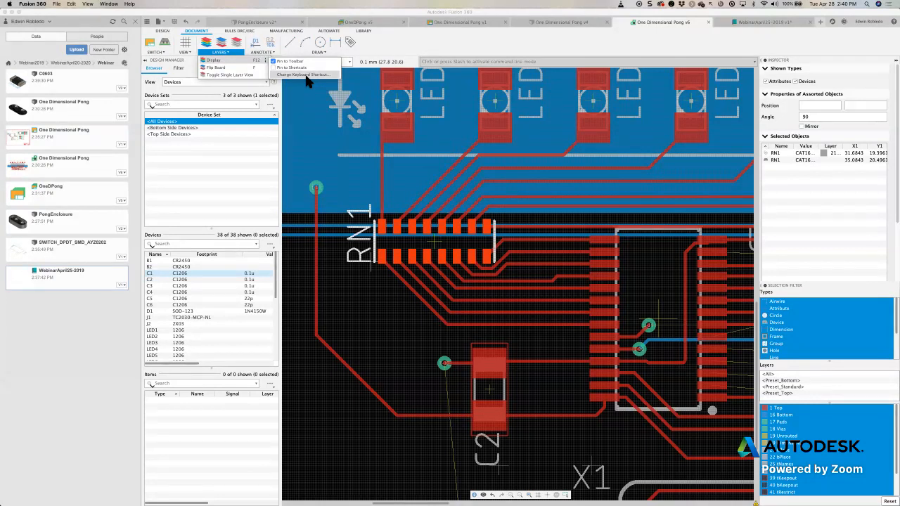
pyautogui.click(350, 65)
pyautogui.click(439, 60)
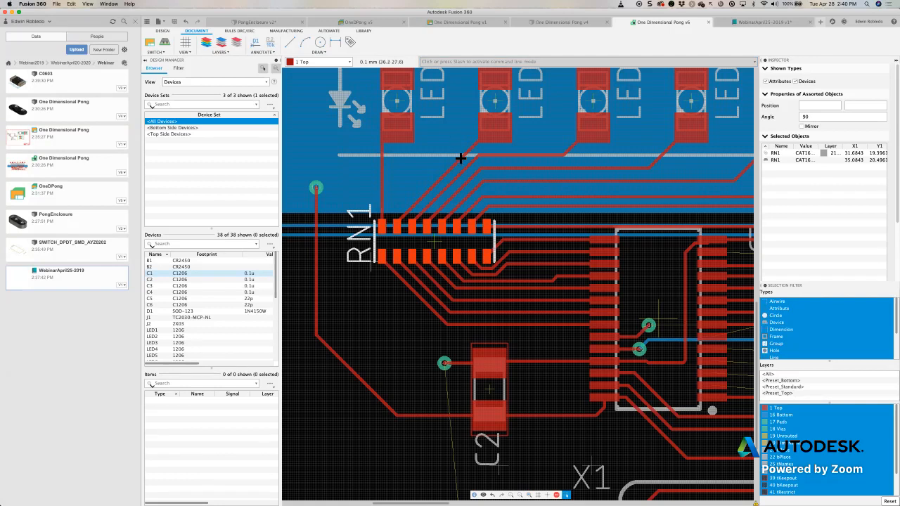
# - View the PCB editor's shortcut search box and the library list for adding a part, and leave both without placing anything
pyautogui.press('s')
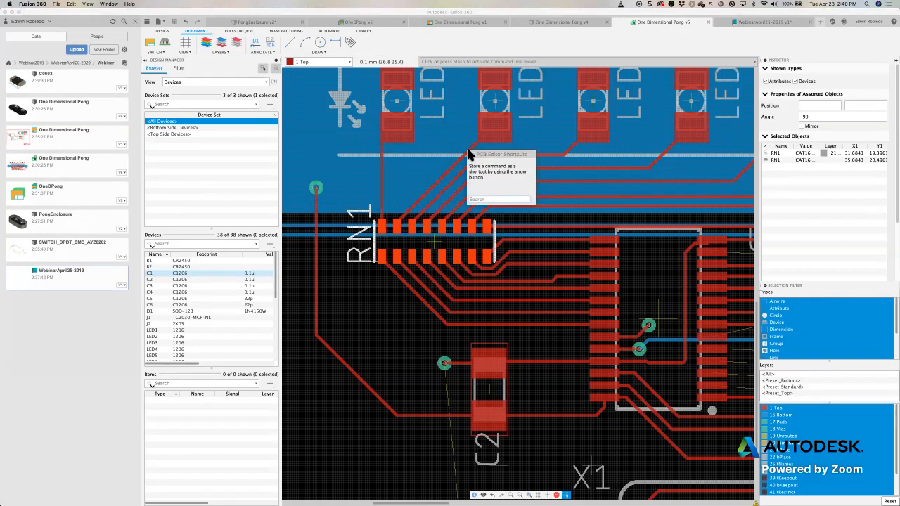
pyautogui.write('erout')
pyautogui.press('Return')
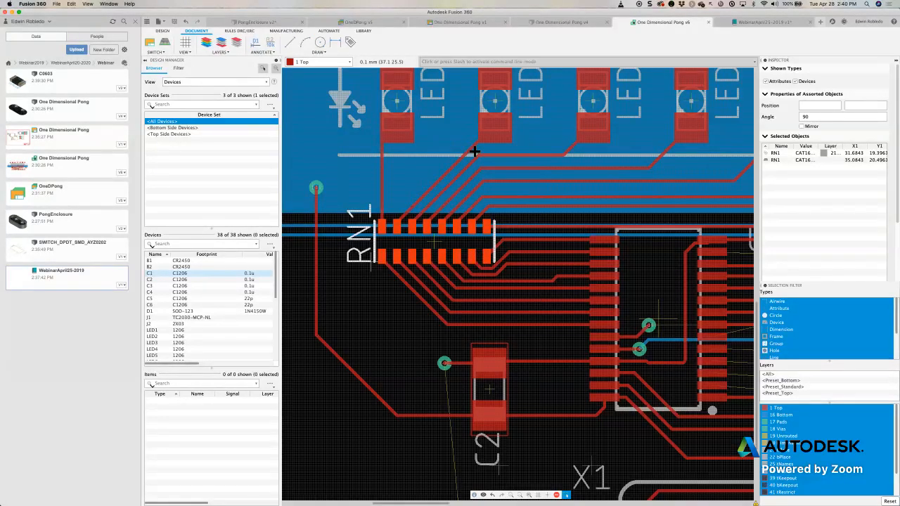
pyautogui.press('a')
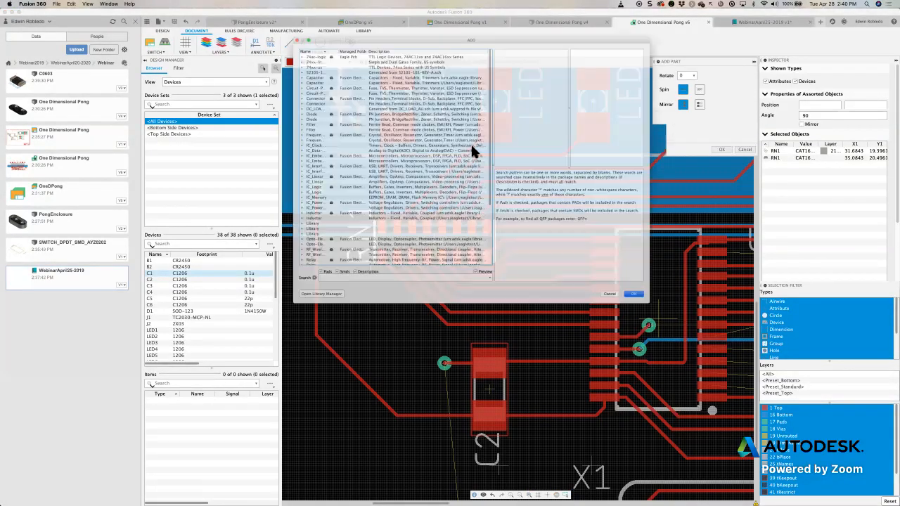
pyautogui.press('Escape')
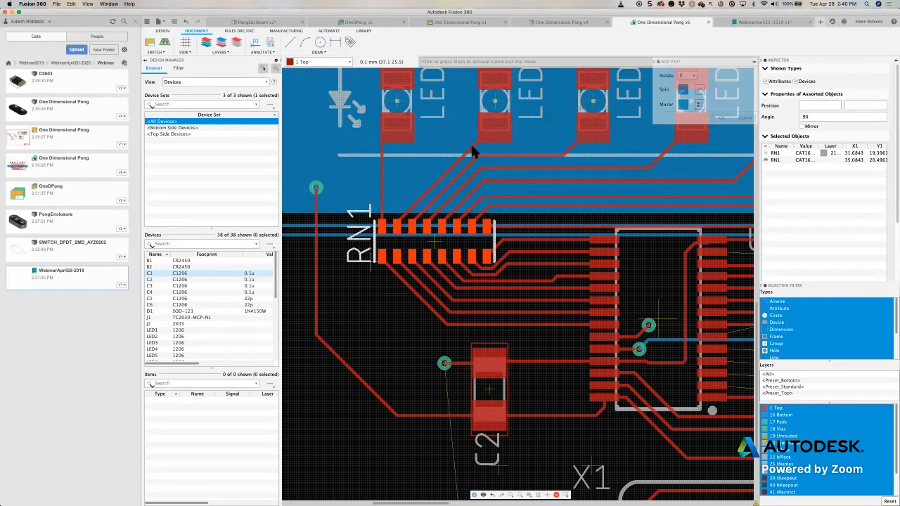
pyautogui.press('Escape')
pyautogui.moveTo(480, 9); pyautogui.dragTo(514, 63)
pyautogui.press('Escape')
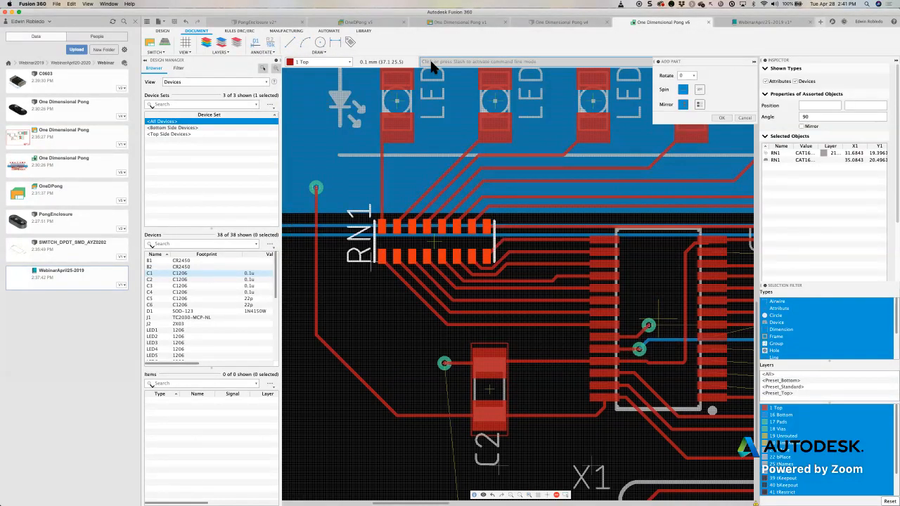
# - Inspect the pinning and keyboard shortcut options of the Line and Arc commands, and leave Arc without drawing
pyautogui.click(318, 52)
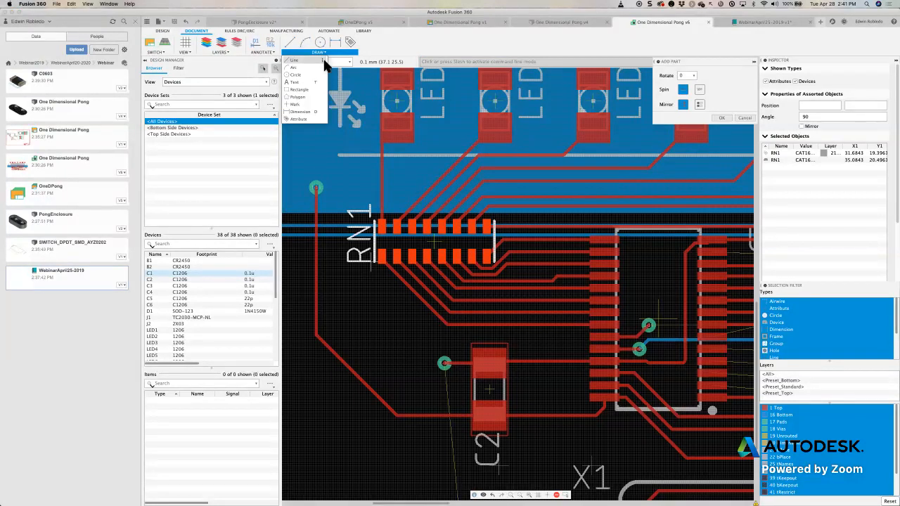
pyautogui.click(323, 61)
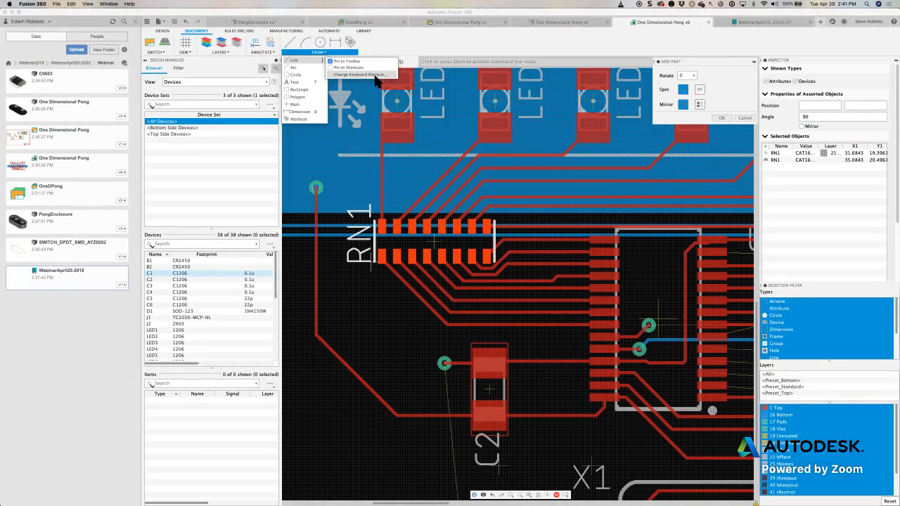
pyautogui.click(322, 68)
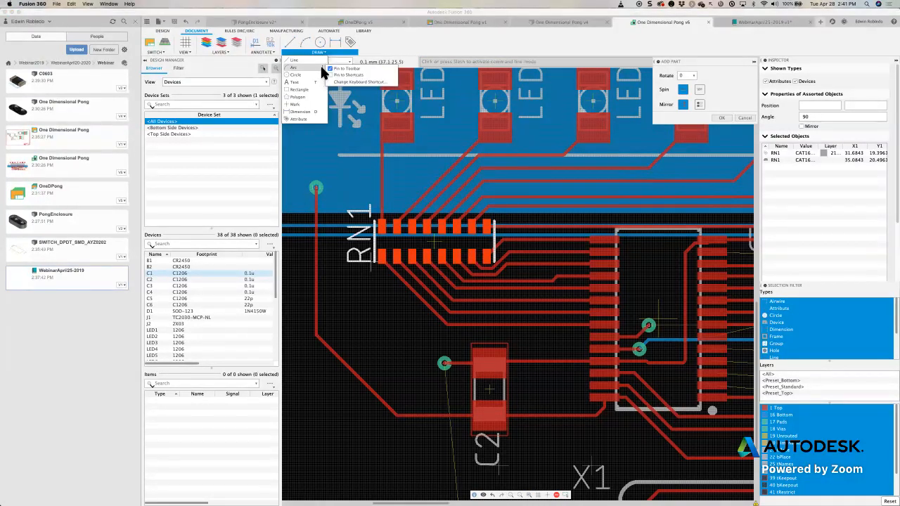
pyautogui.click(357, 87)
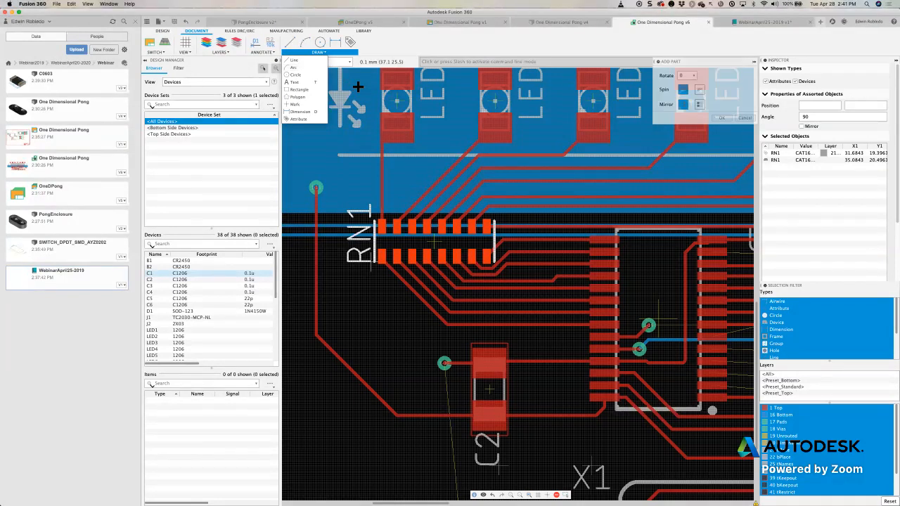
pyautogui.click(325, 69)
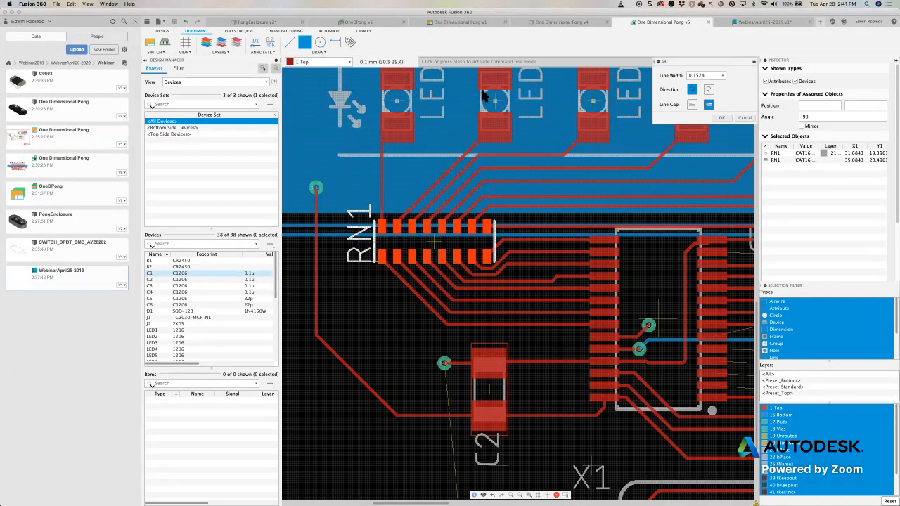
pyautogui.click(745, 117)
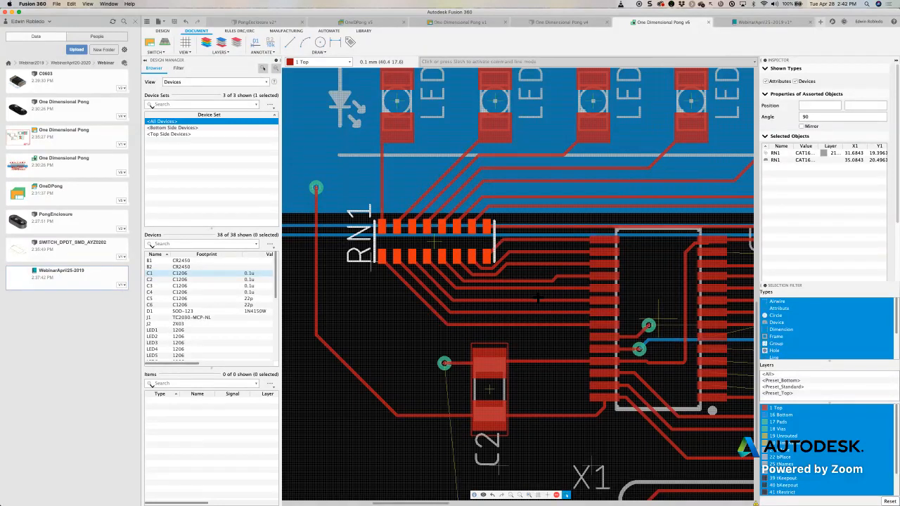
# - Rip up all signals on the board and move capacitor C2 down and left, just above C5
pyautogui.scroll(2, 538, 298)
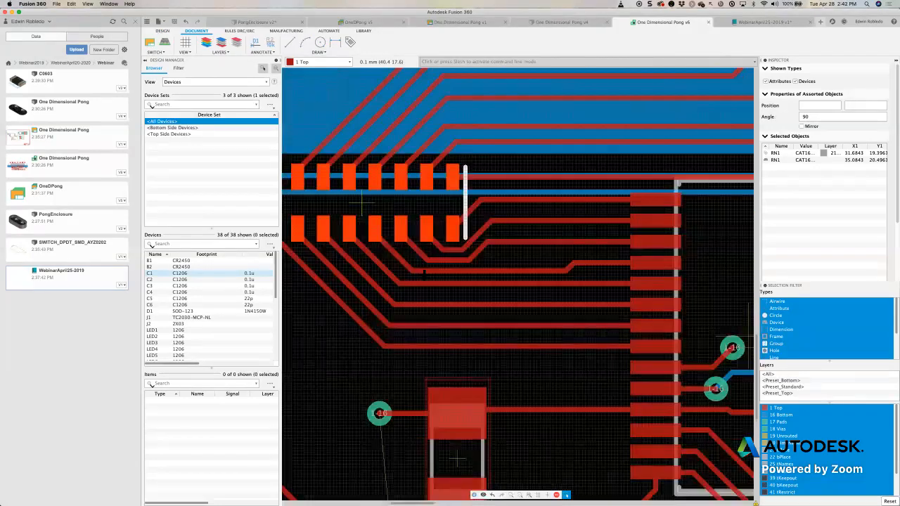
pyautogui.scroll(-3, 425, 275)
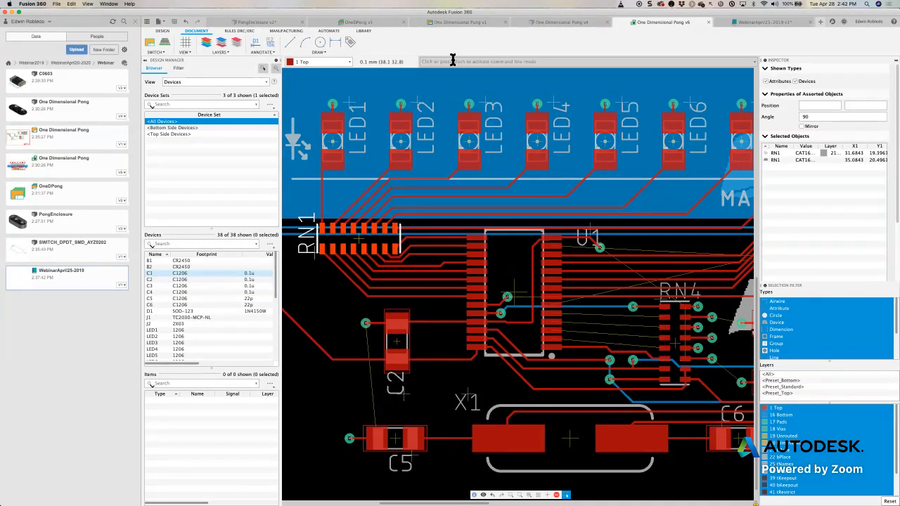
pyautogui.click(161, 32)
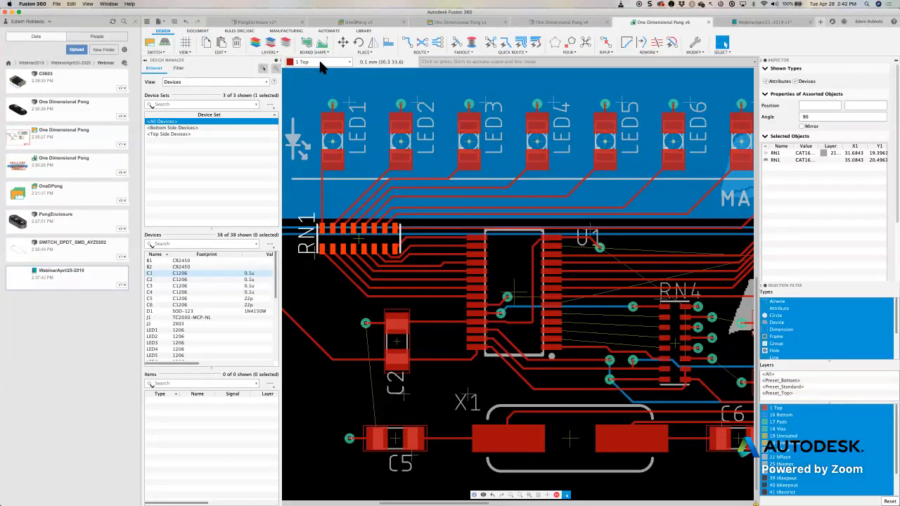
pyautogui.click(605, 52)
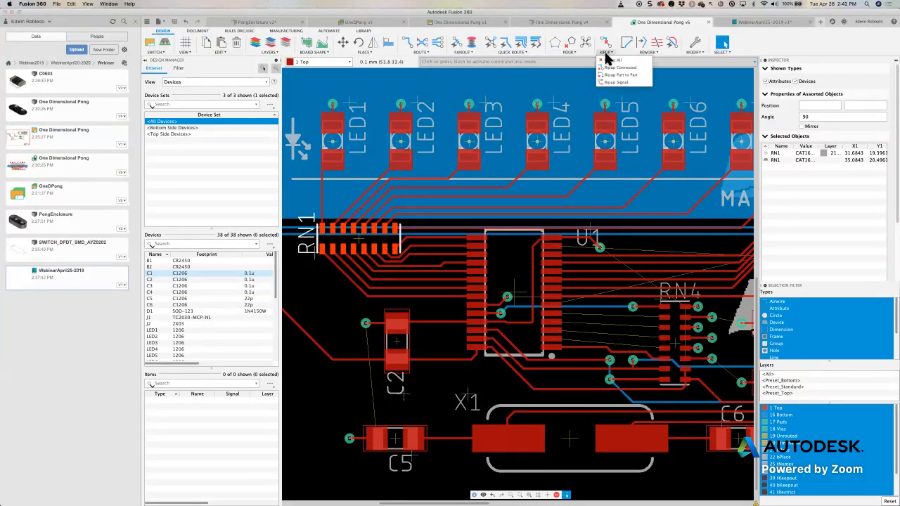
pyautogui.click(614, 67)
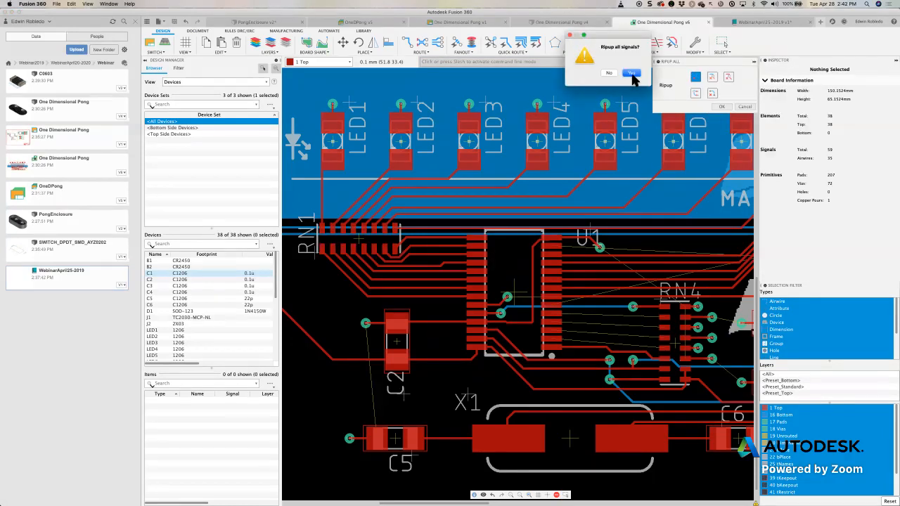
pyautogui.click(630, 73)
pyautogui.moveTo(397, 343); pyautogui.dragTo(363, 372)
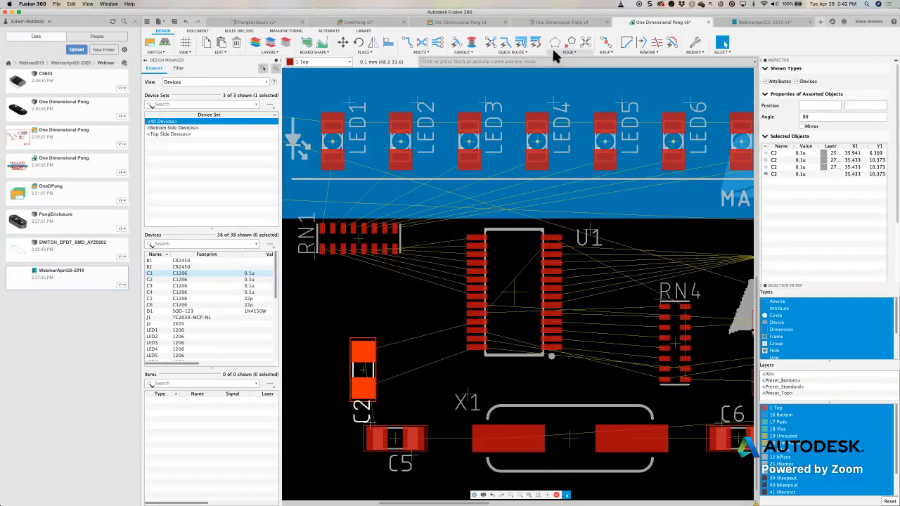
# - Try Quickroute Guided on the airwires between RN1 and U1, and undo the routing
pyautogui.click(538, 43)
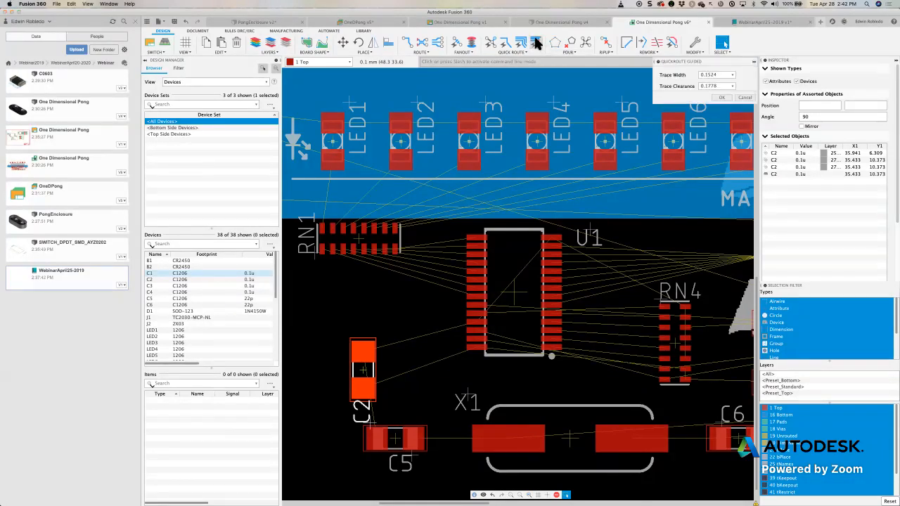
pyautogui.moveTo(406, 251)
pyautogui.mouseDown()
pyautogui.moveTo(335, 266)
pyautogui.moveTo(315, 296)
pyautogui.moveTo(319, 315)
pyautogui.moveTo(375, 317)
pyautogui.moveTo(379, 324)
pyautogui.moveTo(415, 310)
pyautogui.moveTo(417, 276)
pyautogui.moveTo(444, 269)
pyautogui.moveTo(435, 270)
pyautogui.mouseUp()
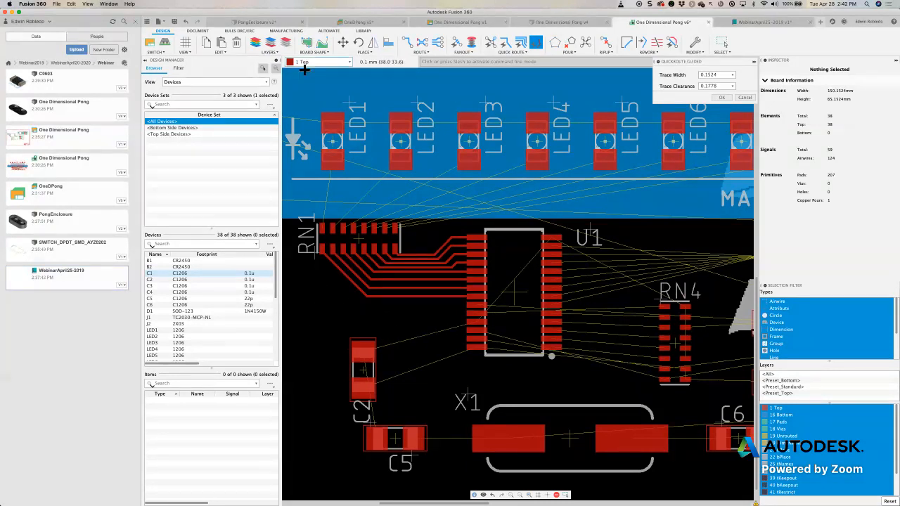
pyautogui.click(185, 24)
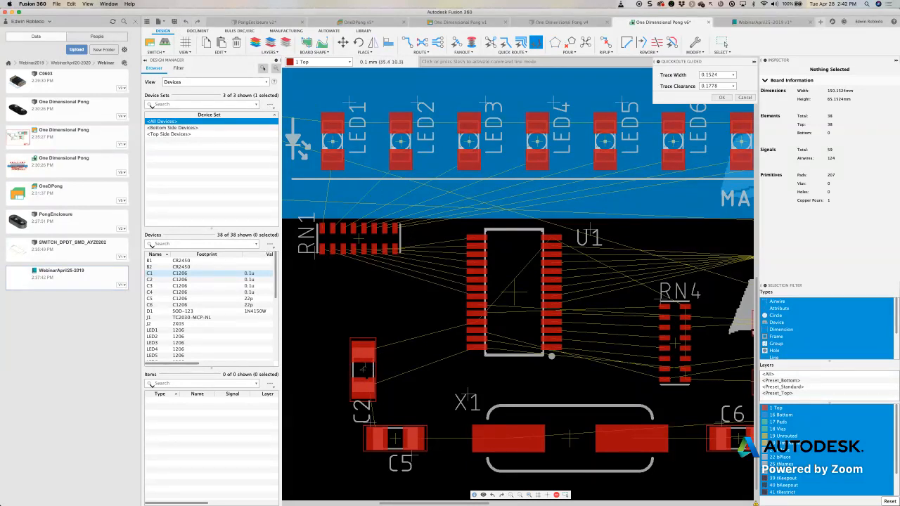
# - Rotate capacitor C2 to a horizontal orientation and place it just below RN1
pyautogui.press('Escape')
pyautogui.moveTo(362, 369); pyautogui.dragTo(411, 289)
pyautogui.rightClick(411, 290)
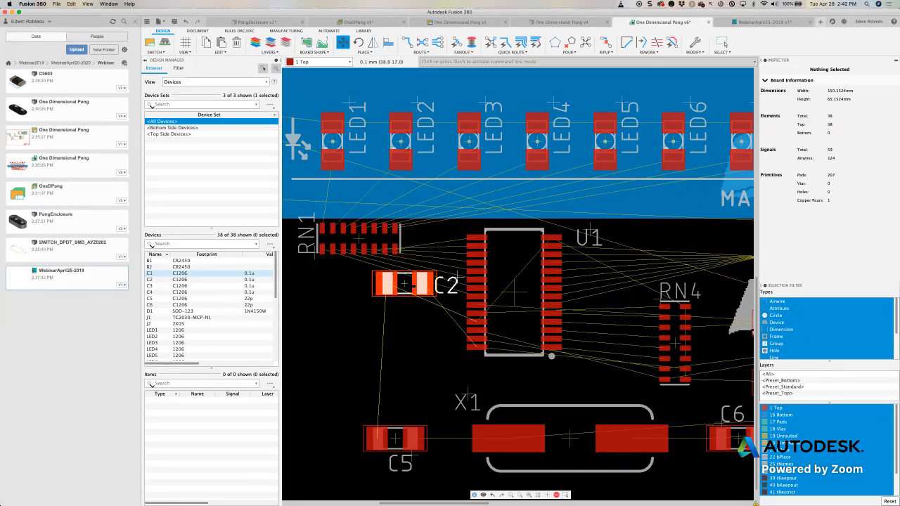
pyautogui.click(380, 283)
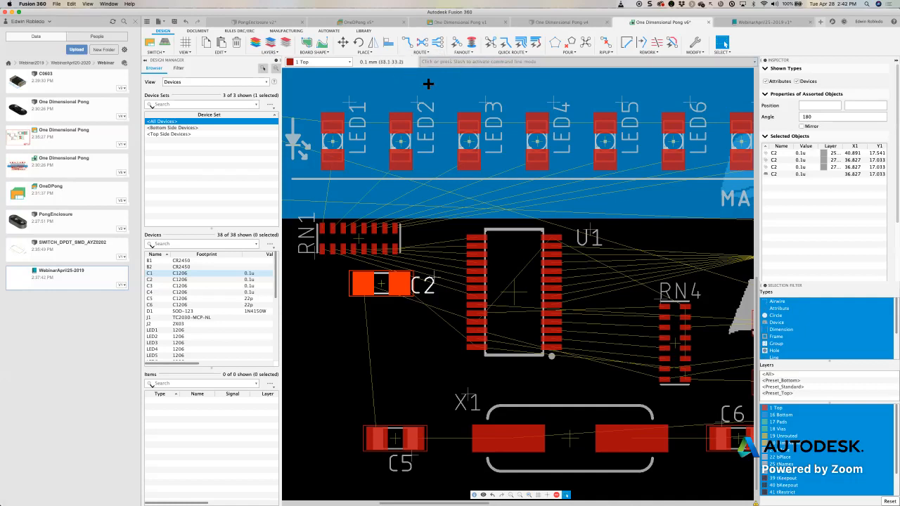
# - Route the airwires between RN1 and U1 with Quickroute Guided, drawing the guide path around the underside of C2
pyautogui.click(536, 43)
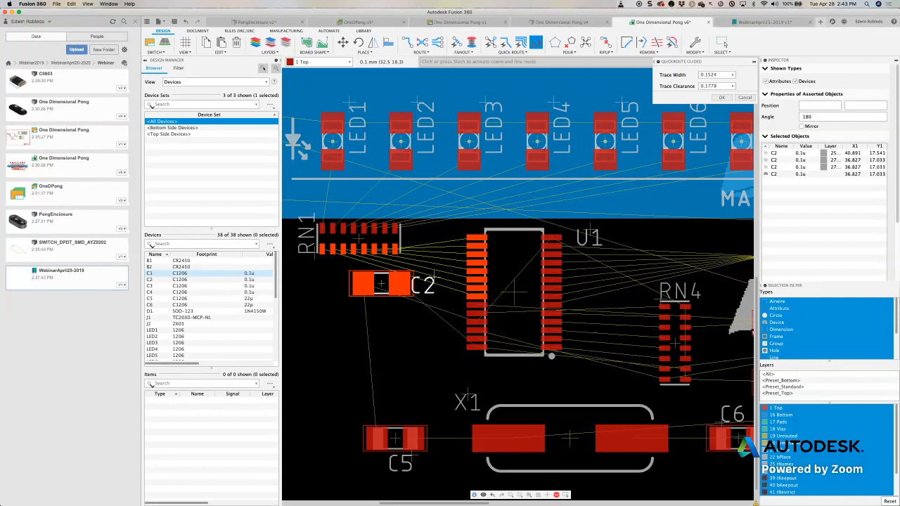
pyautogui.click(339, 265)
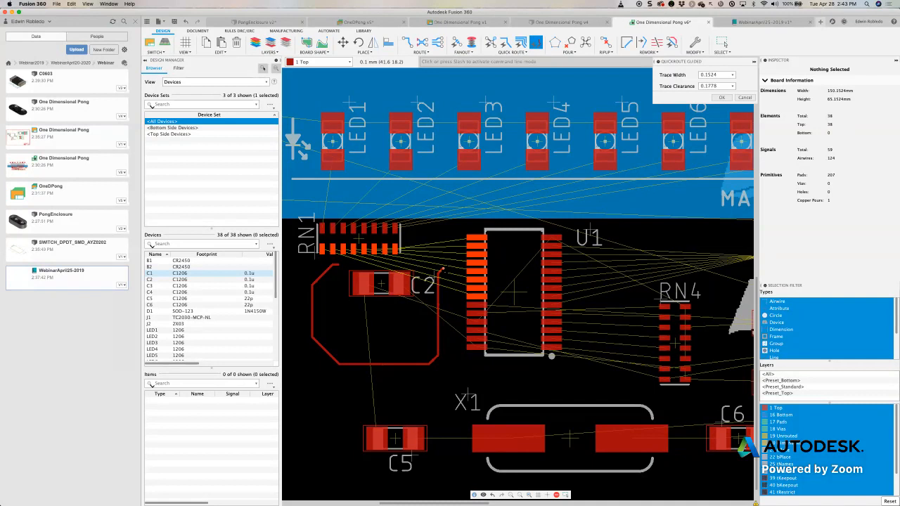
pyautogui.click(443, 268)
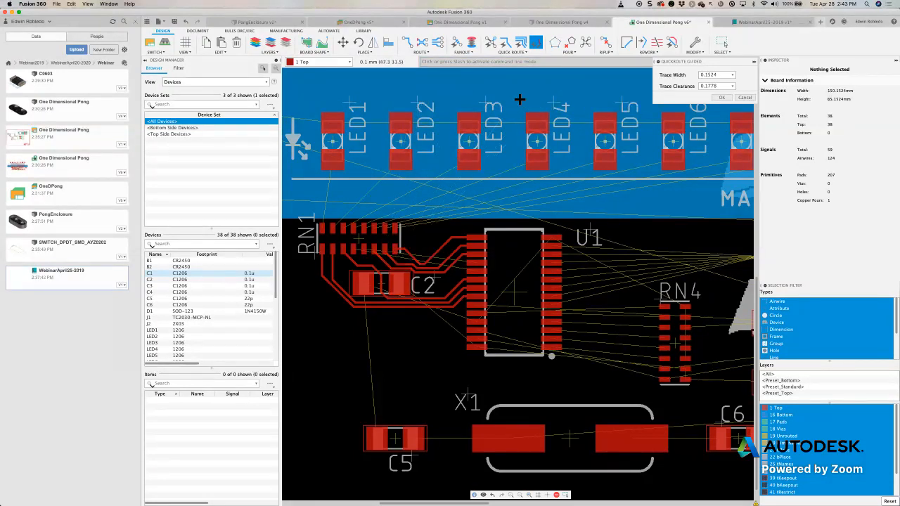
# - Rip up all signals on the board
pyautogui.press('r')
pyautogui.click(494, 64)
pyautogui.write('re')
pyautogui.press('BackSpace')
pyautogui.press('BackSpace')
pyautogui.write('ip')
pyautogui.press('Return')
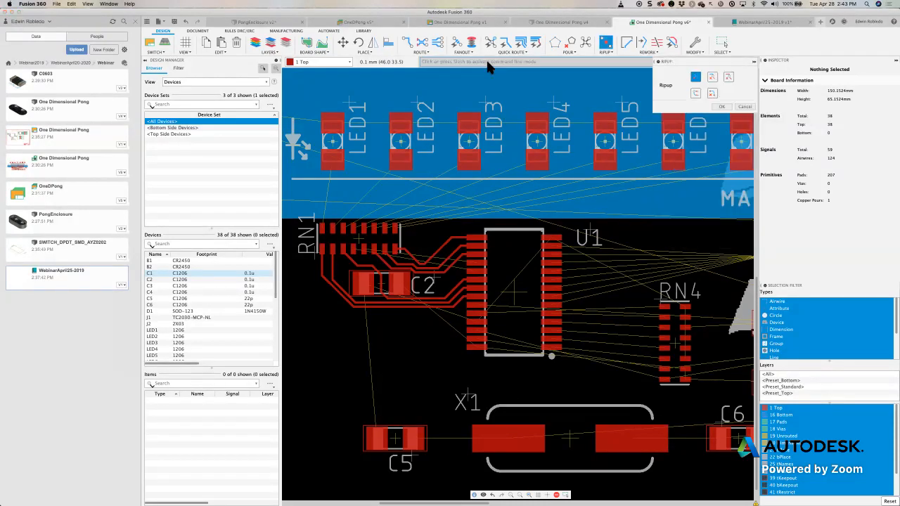
pyautogui.click(723, 108)
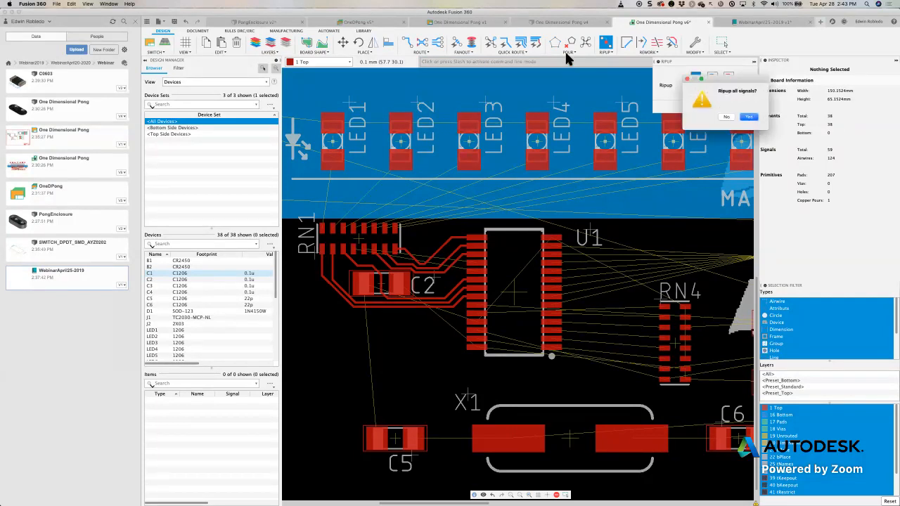
pyautogui.click(749, 116)
# - Rotate C2 to a vertical orientation and shift it slightly down, between RN1 and C5
pyautogui.moveTo(381, 287); pyautogui.dragTo(376, 305)
pyautogui.rightClick(374, 297)
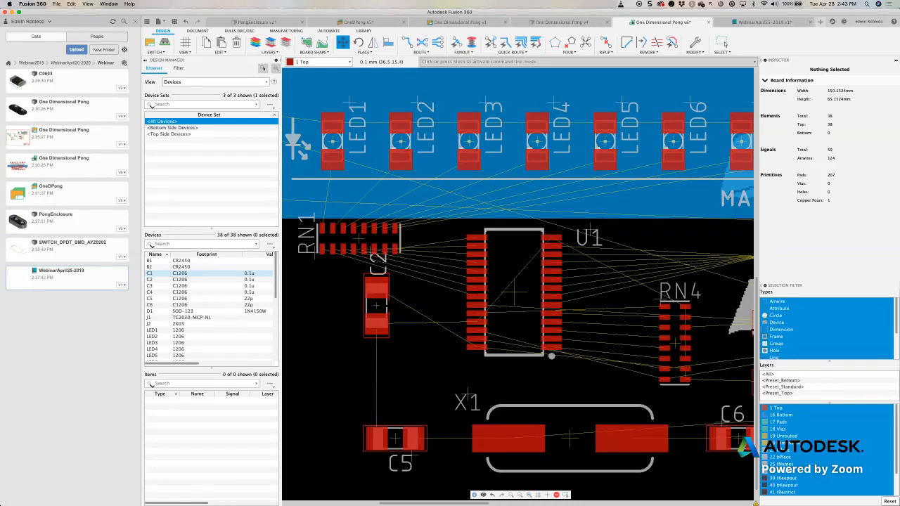
pyautogui.click(521, 44)
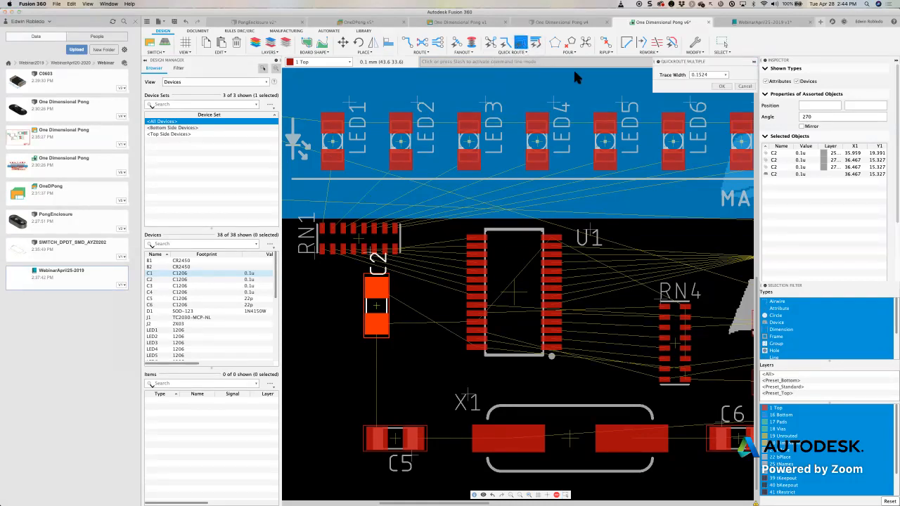
pyautogui.moveTo(575, 137); pyautogui.dragTo(502, 211)
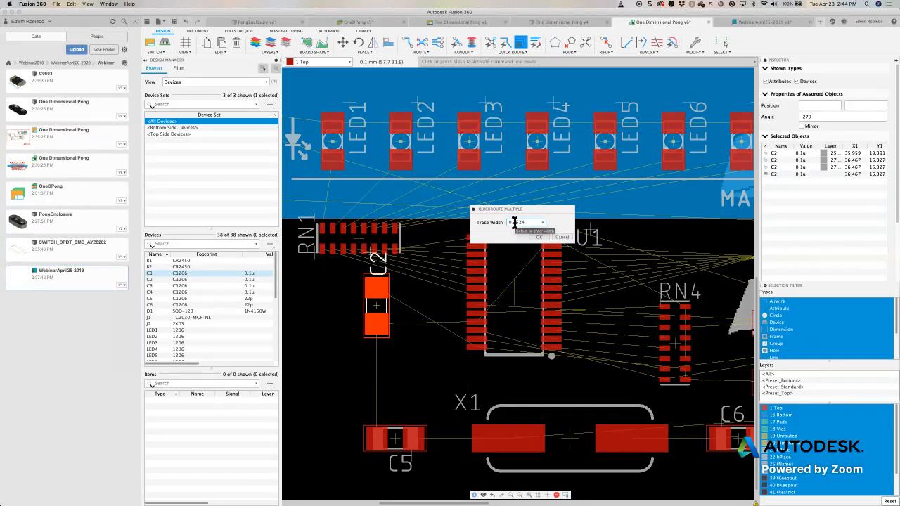
pyautogui.click(560, 237)
pyautogui.click(539, 42)
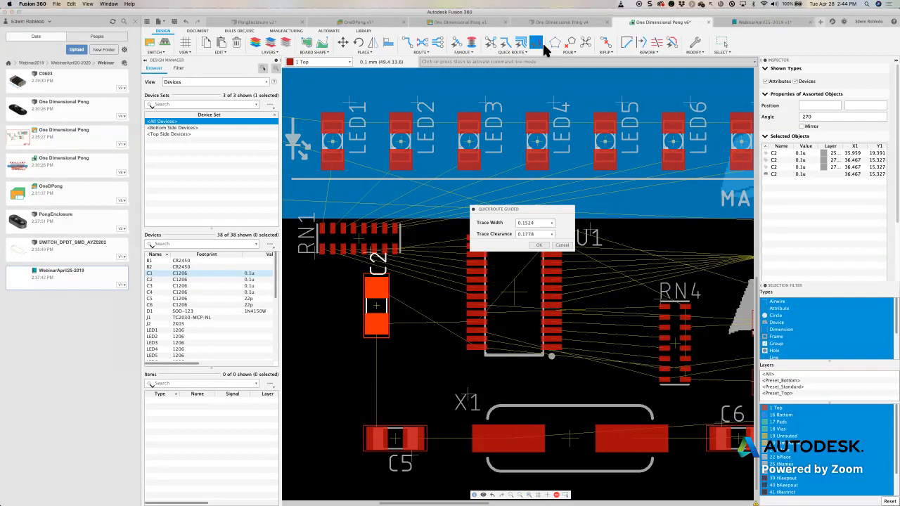
pyautogui.moveTo(532, 213); pyautogui.dragTo(543, 127)
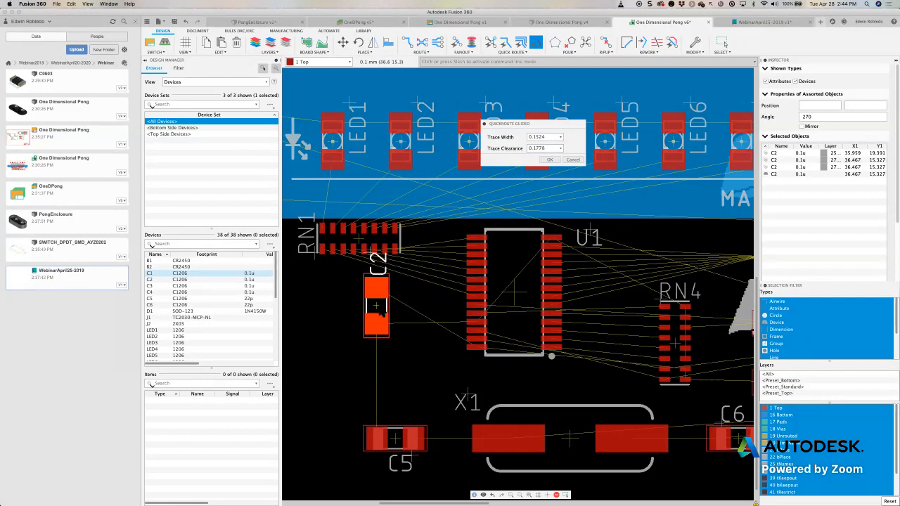
pyautogui.click(550, 160)
# - Nudge capacitor C2 slightly down to about X 36.567, Y 14.727
pyautogui.moveTo(385, 307); pyautogui.dragTo(382, 306)
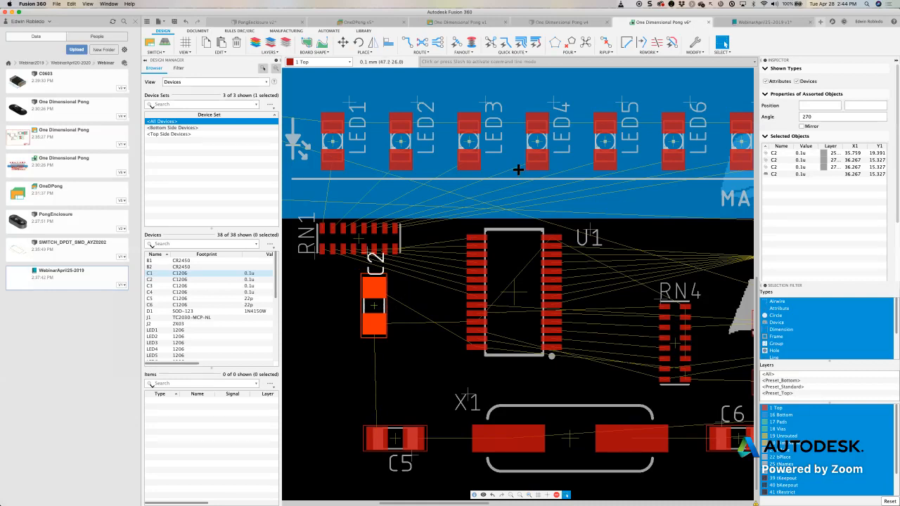
pyautogui.click(5, 98)
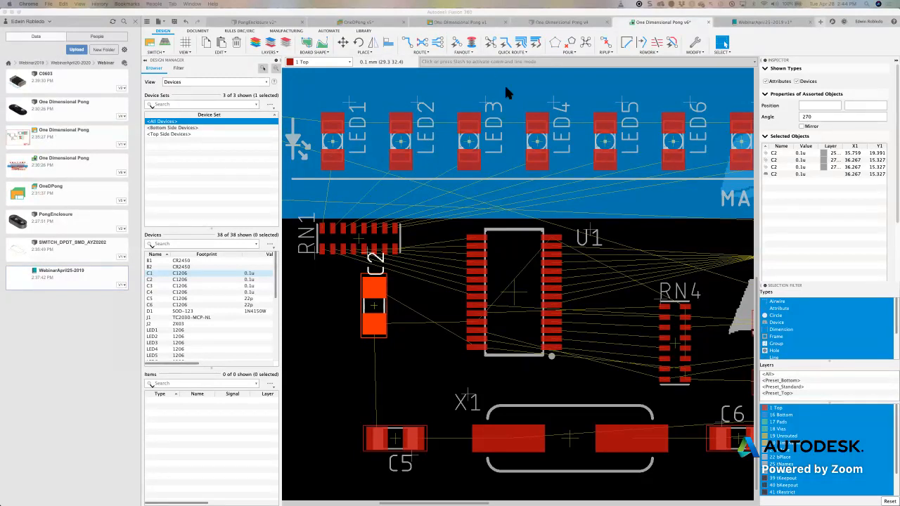
pyautogui.moveTo(375, 311); pyautogui.dragTo(377, 314)
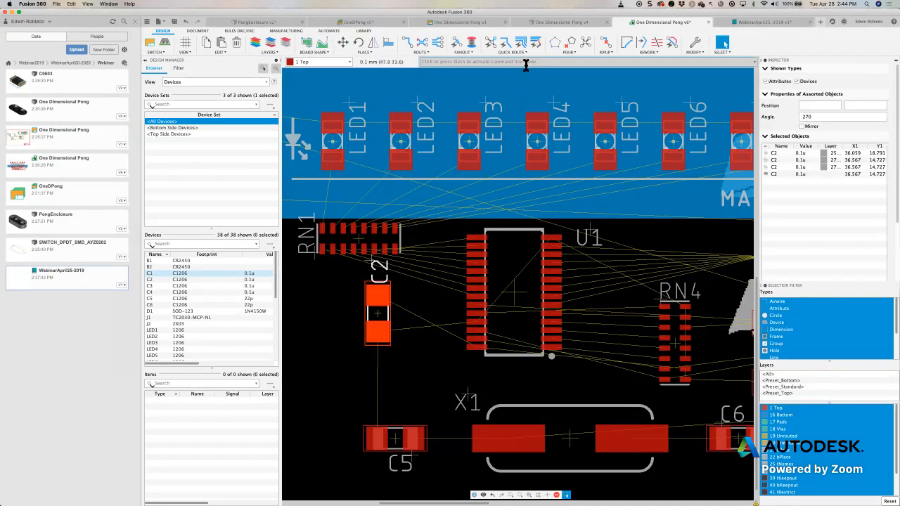
# - Route the RN1 to U1 airwires with Quickroute Guided, drawing the guide path below C2 and up towards U1, and leave the command
pyautogui.click(536, 43)
pyautogui.moveTo(406, 255); pyautogui.dragTo(310, 250)
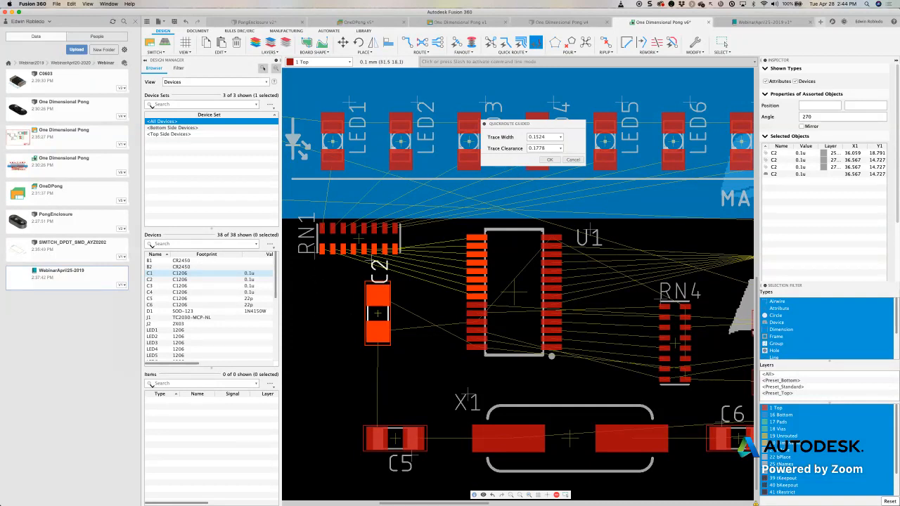
pyautogui.click(313, 269)
pyautogui.click(313, 398)
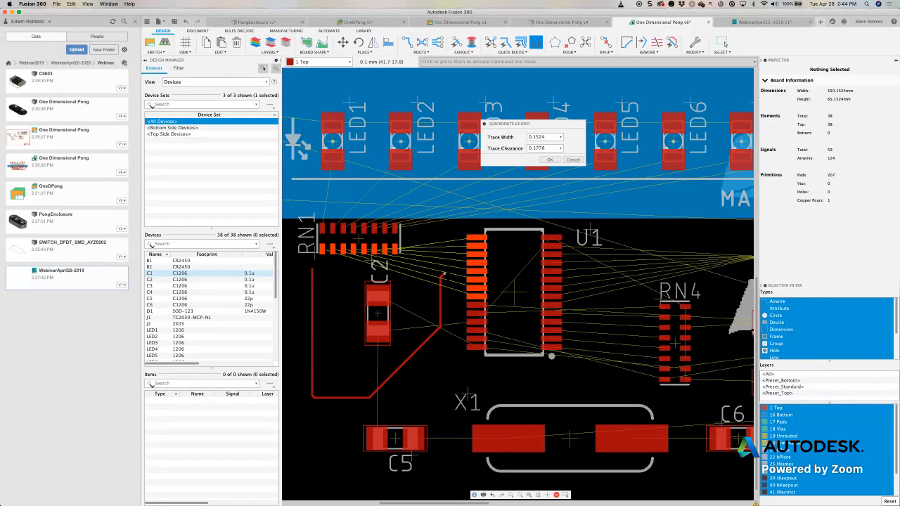
pyautogui.click(444, 274)
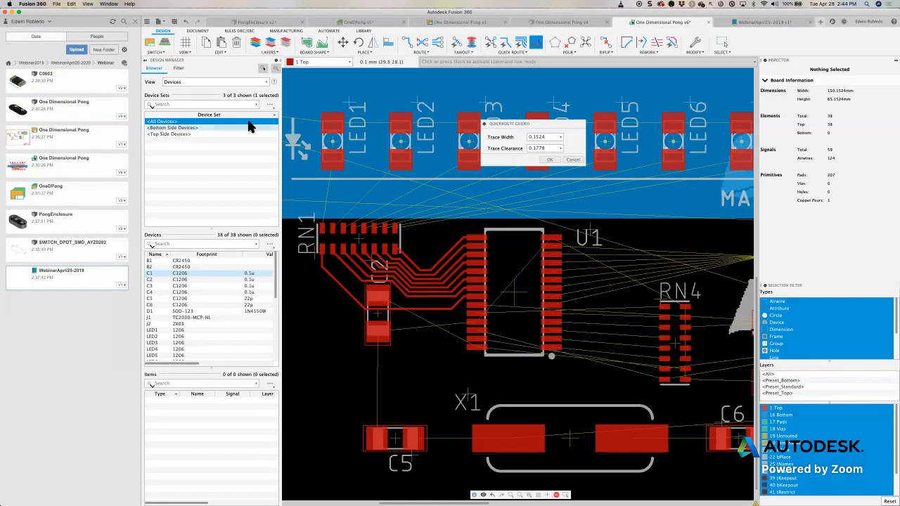
pyautogui.click(571, 161)
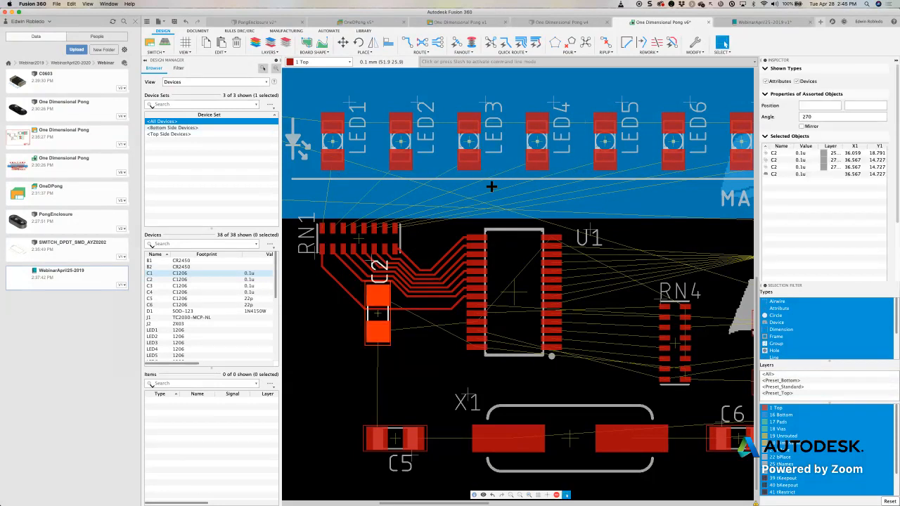
# - Switch to the WebinarApril25-2019 library, create a new 3D package and open the package generator
pyautogui.click(756, 26)
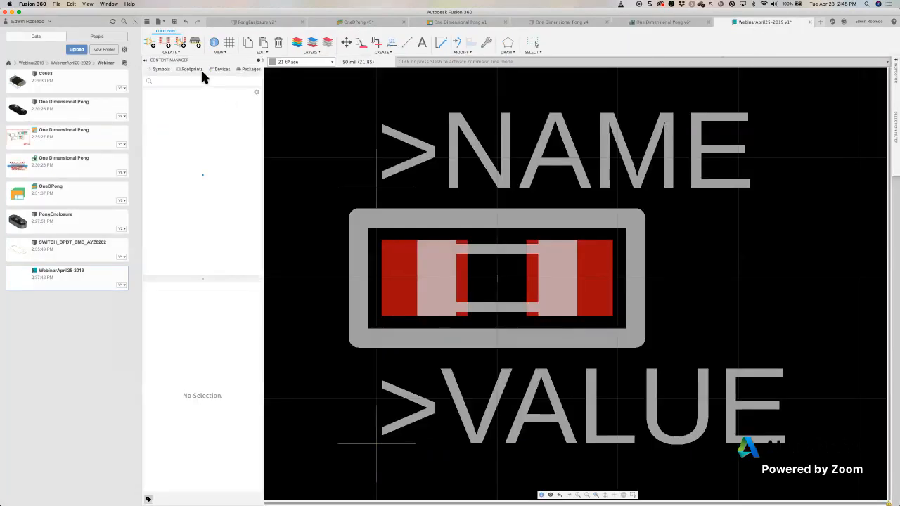
pyautogui.click(196, 42)
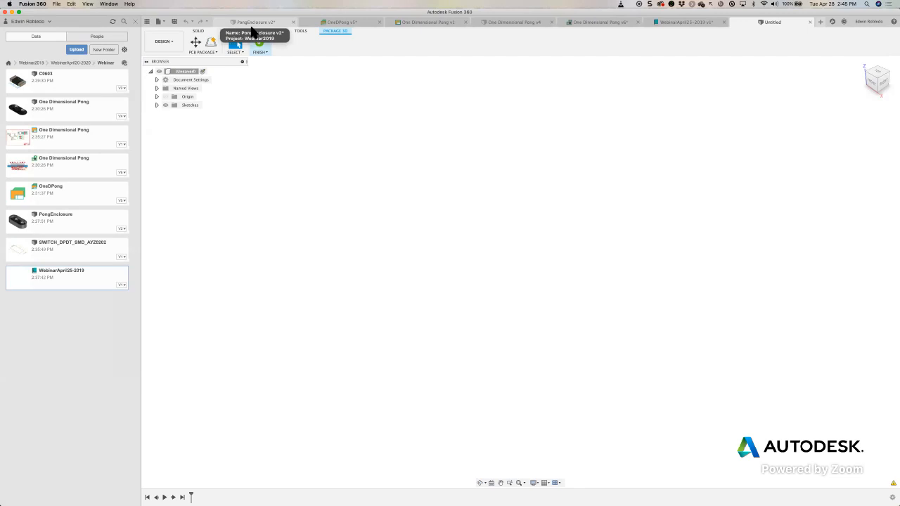
pyautogui.click(210, 42)
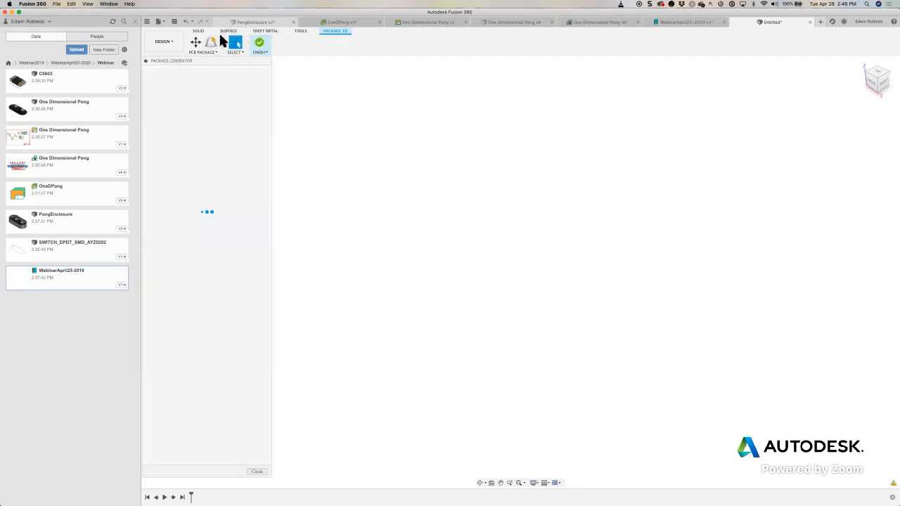
# - Browse the package generator's component types, from the standoffs to the Snap Lock at the end of the list
pyautogui.moveTo(270, 101); pyautogui.dragTo(270, 200)
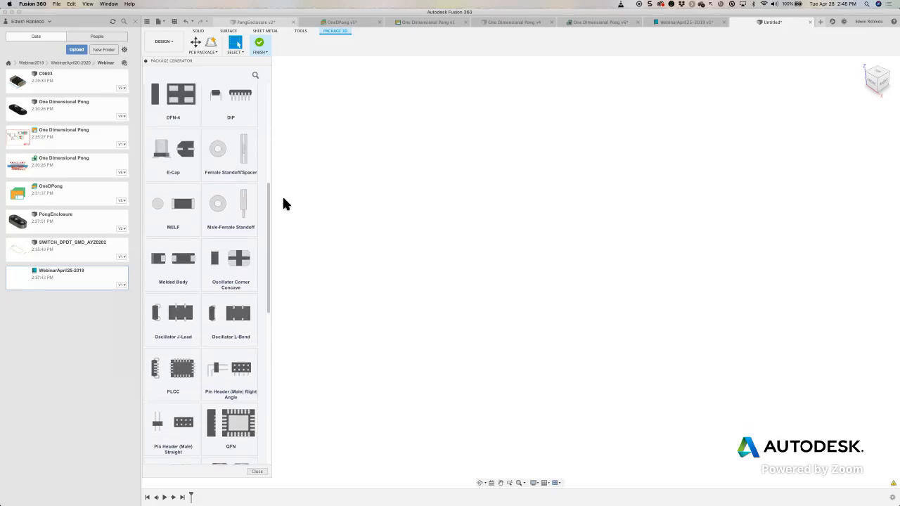
pyautogui.moveTo(329, 94)
pyautogui.mouseDown()
pyautogui.moveTo(258, 152)
pyautogui.moveTo(248, 136)
pyautogui.moveTo(246, 157)
pyautogui.moveTo(246, 136)
pyautogui.moveTo(246, 160)
pyautogui.mouseUp()
pyautogui.moveTo(265, 213)
pyautogui.mouseDown()
pyautogui.moveTo(246, 211)
pyautogui.moveTo(247, 186)
pyautogui.moveTo(246, 207)
pyautogui.moveTo(250, 188)
pyautogui.moveTo(253, 198)
pyautogui.mouseUp()
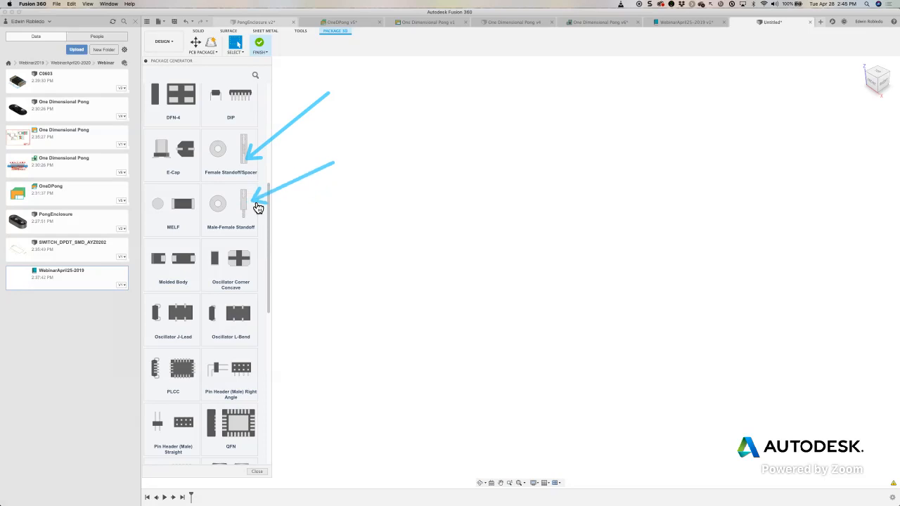
pyautogui.press('Escape')
pyautogui.scroll(-3, 236, 214)
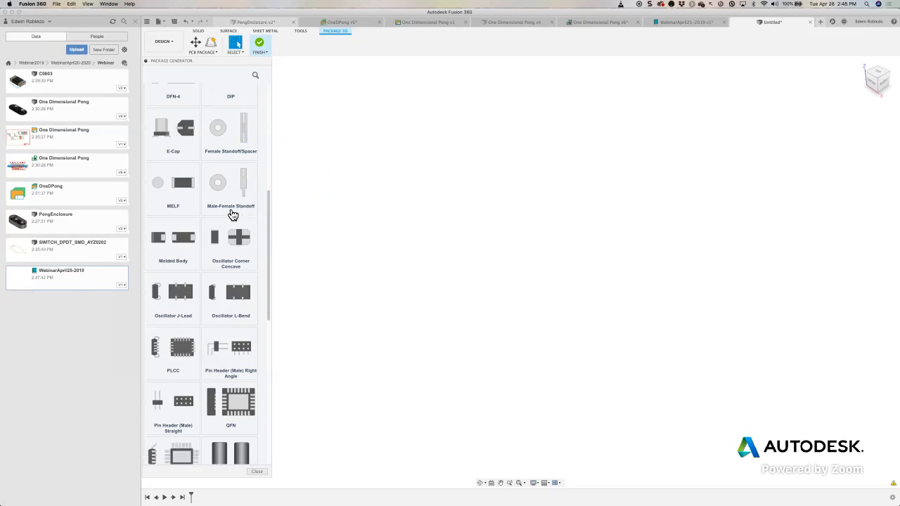
pyautogui.scroll(-10, 233, 214)
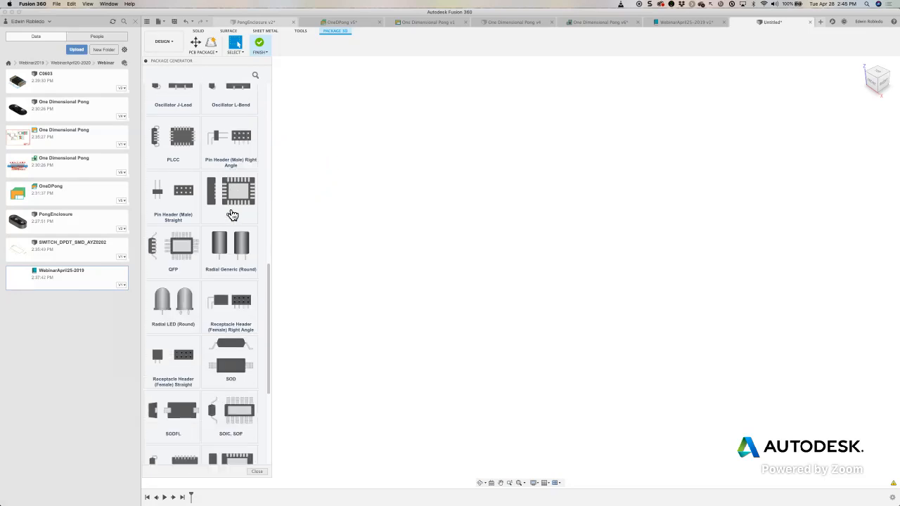
pyautogui.scroll(-3, 234, 215)
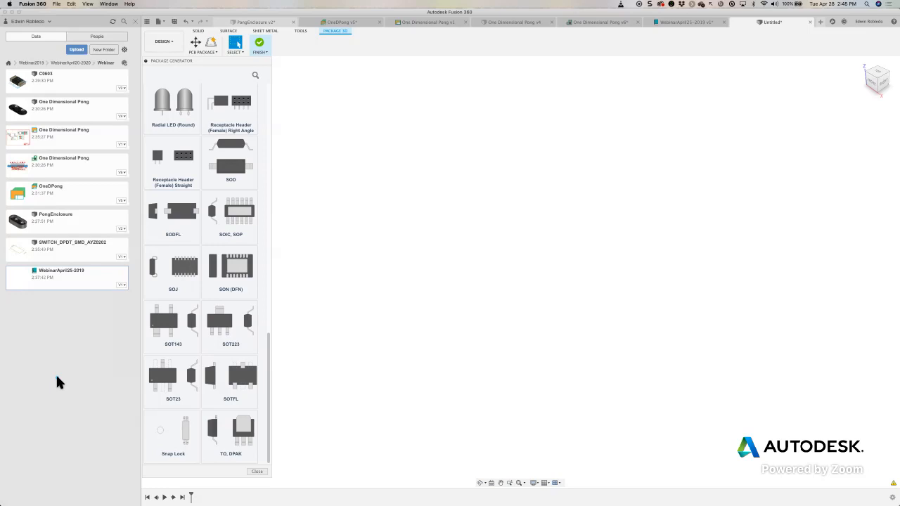
# - View the Snap Lock generator's parameters and return to the list of package types
pyautogui.click(181, 439)
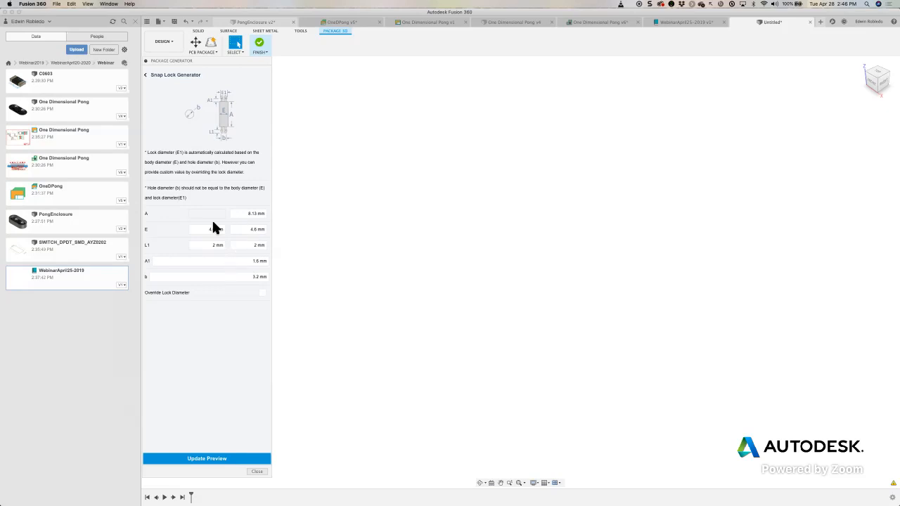
pyautogui.click(145, 74)
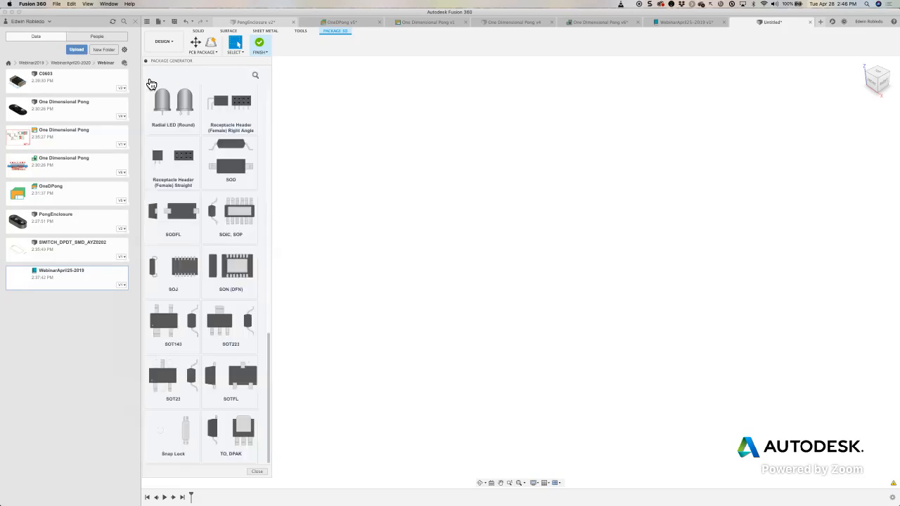
pyautogui.scroll(5, 201, 243)
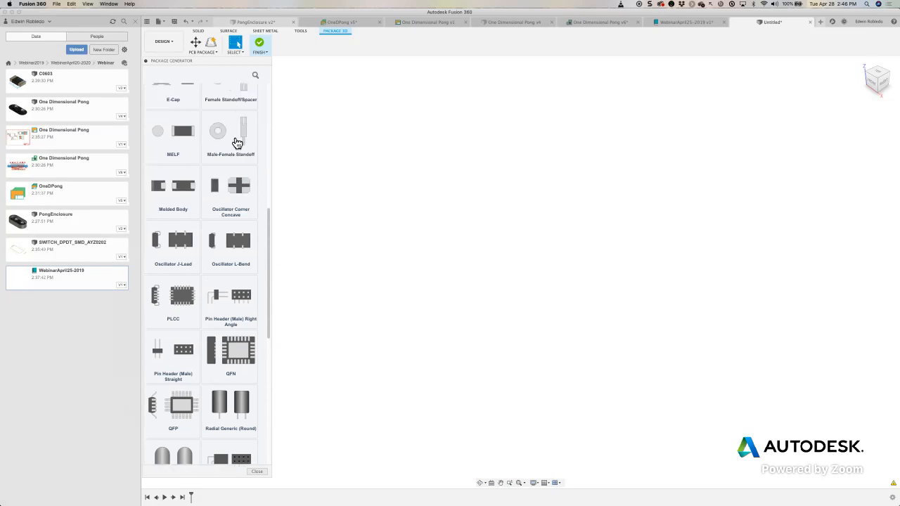
# - Generate a preview of a hex Male-Female Standoff with the inner thread designation M3x0.5
pyautogui.click(234, 137)
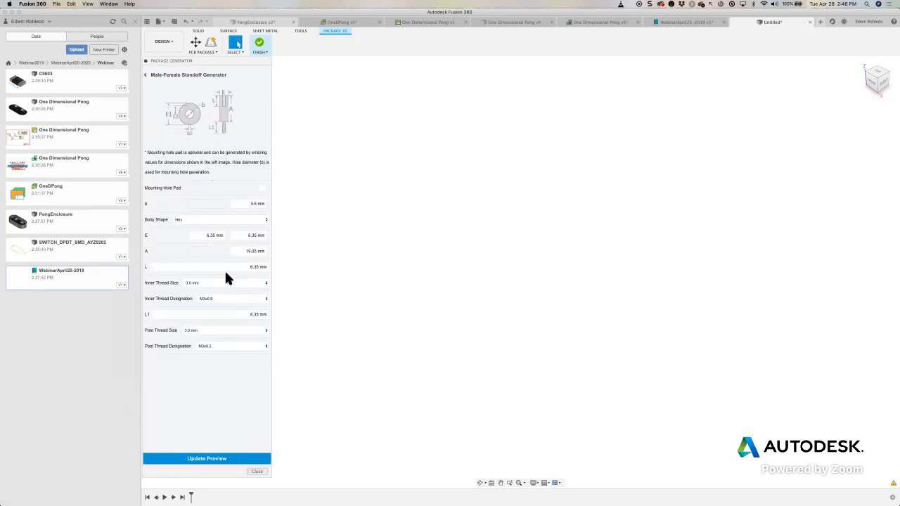
pyautogui.click(236, 298)
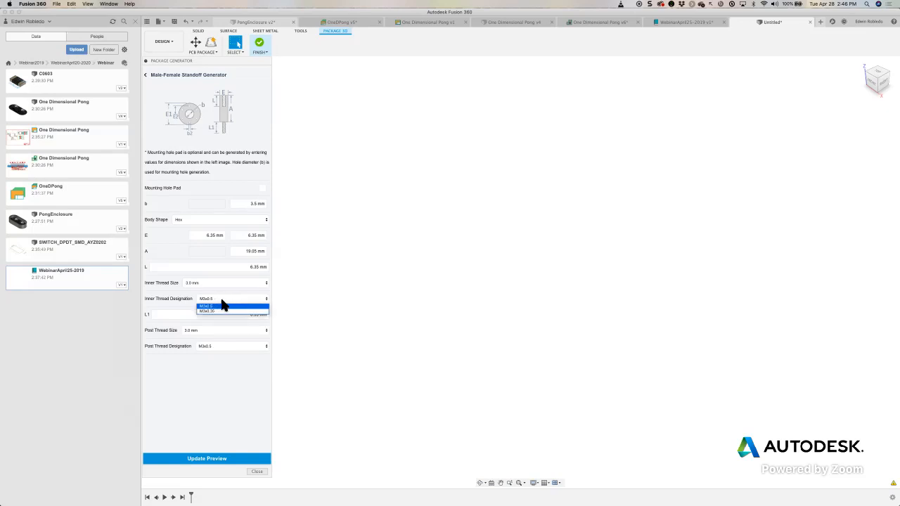
pyautogui.click(222, 306)
pyautogui.click(222, 466)
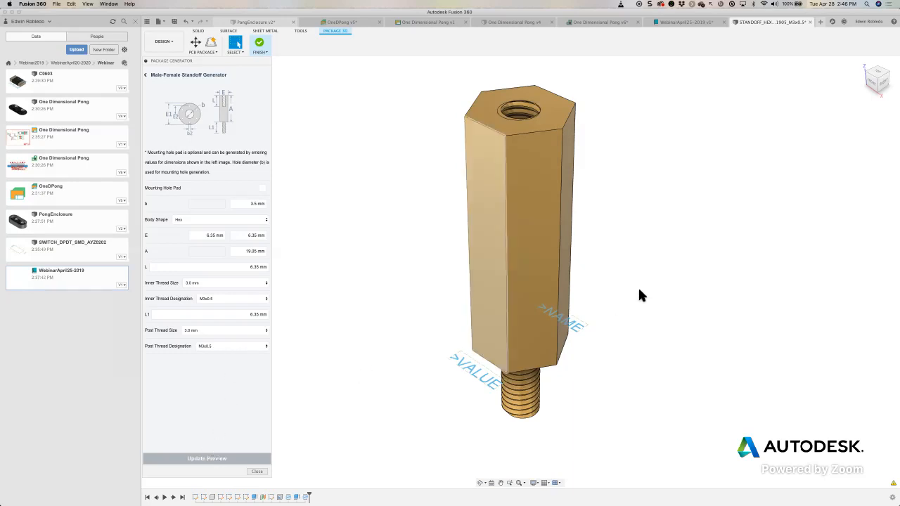
pyautogui.moveTo(679, 272); pyautogui.dragTo(591, 329)
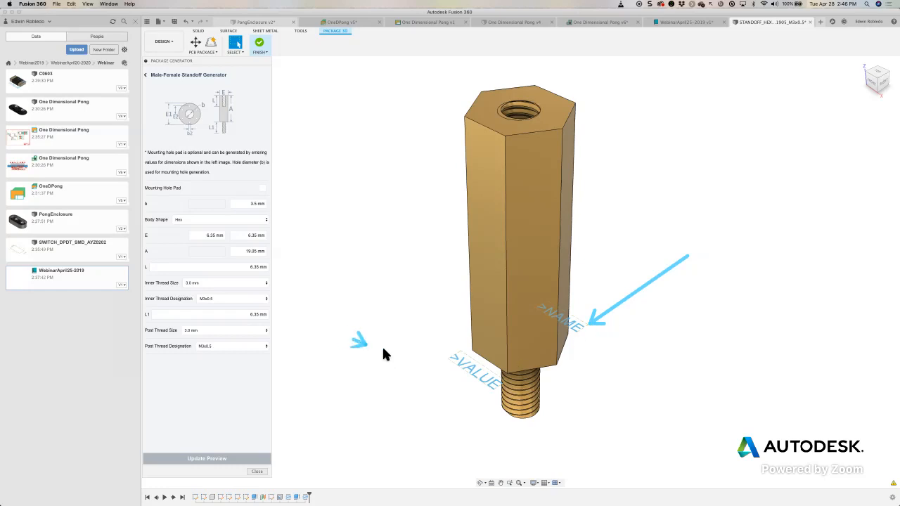
pyautogui.moveTo(361, 346); pyautogui.dragTo(451, 358)
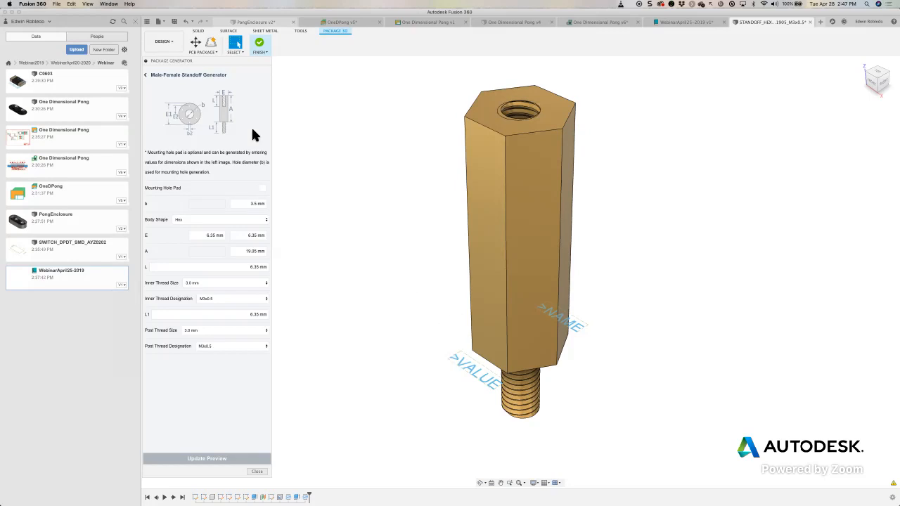
# - Hide the project data listing, switch to Google Chrome and enlarge its window to fill the screen
pyautogui.click(135, 22)
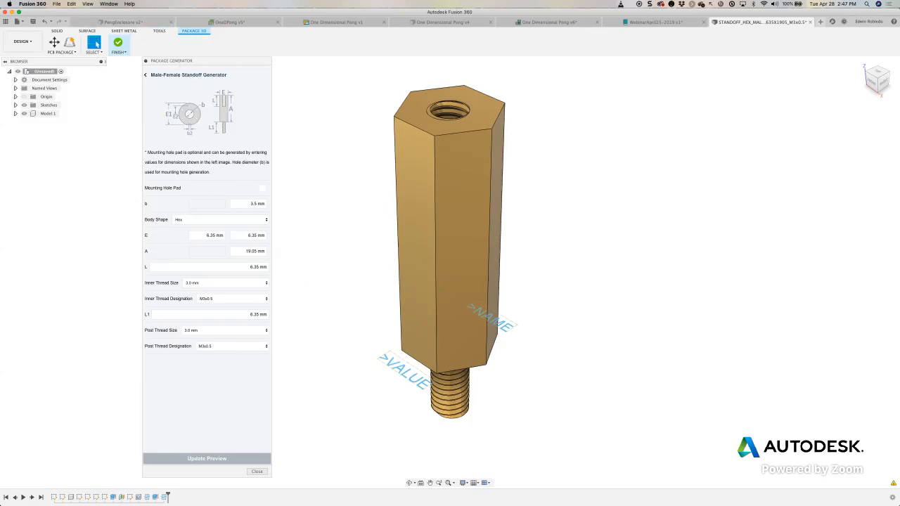
pyautogui.moveTo(239, 500)
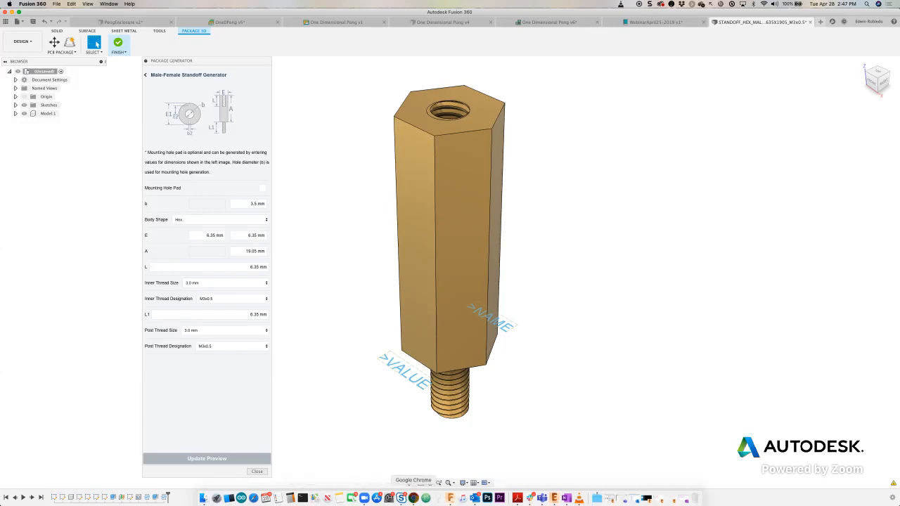
pyautogui.click(414, 498)
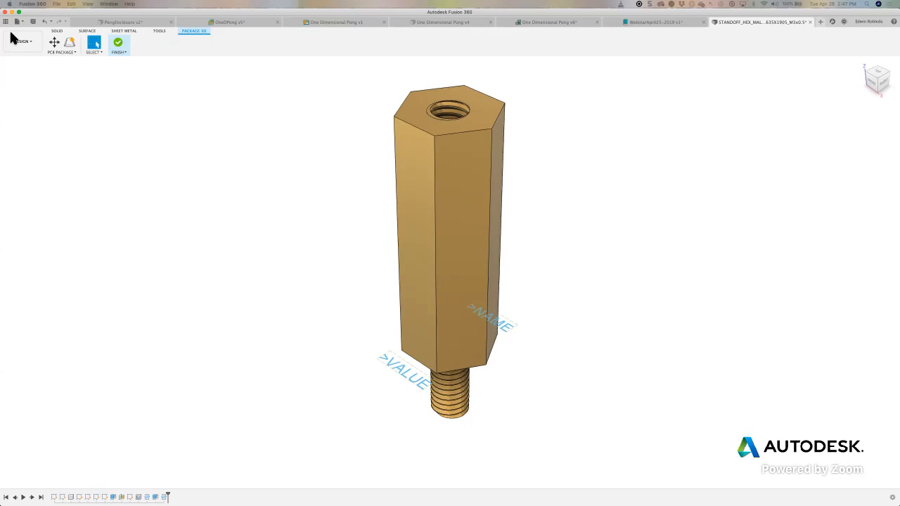
pyautogui.moveTo(11, 32); pyautogui.dragTo(384, 41)
pyautogui.doubleClick(384, 41)
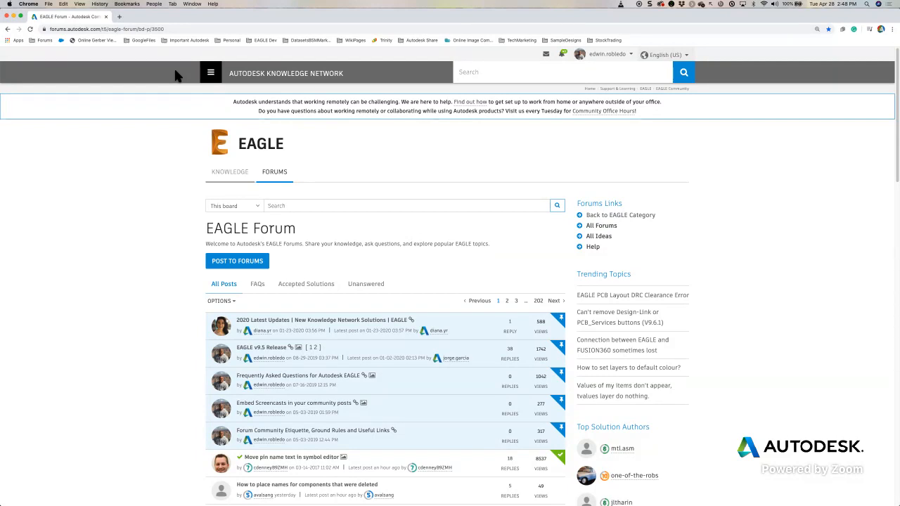
# - View the bookmarked Fusion 360 Electronics community forum, and go back to the bookmarked EAGLE Forum
pyautogui.click(50, 40)
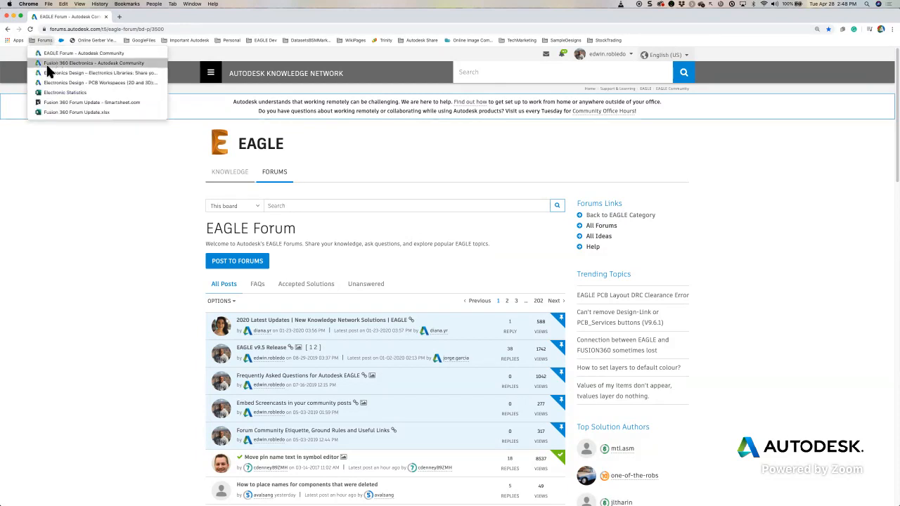
pyautogui.click(85, 64)
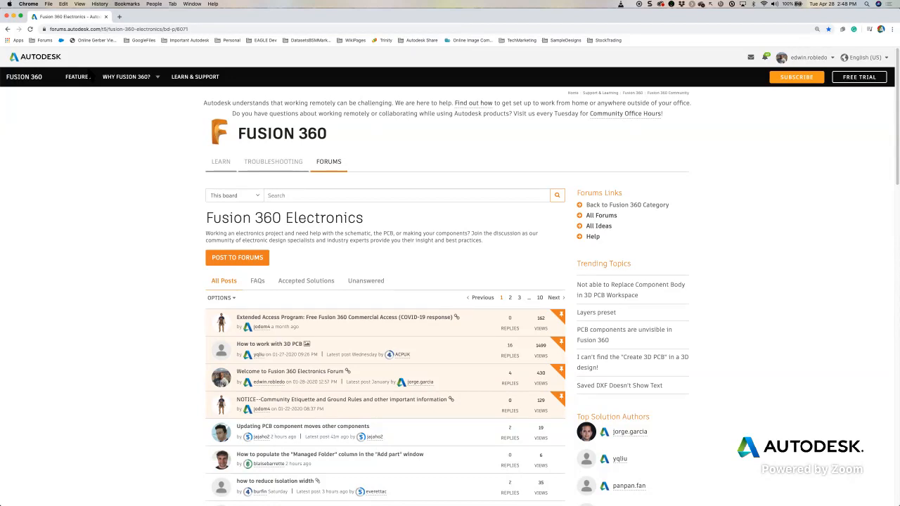
pyautogui.click(47, 40)
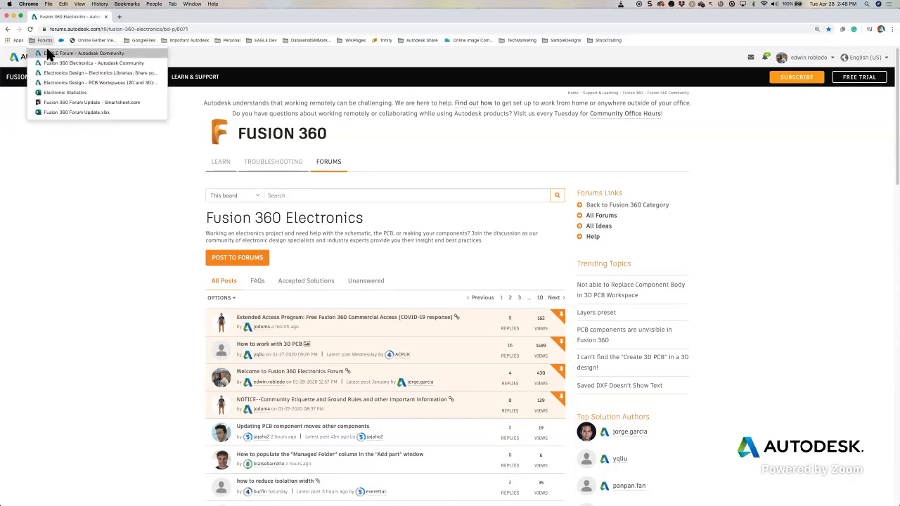
pyautogui.click(49, 55)
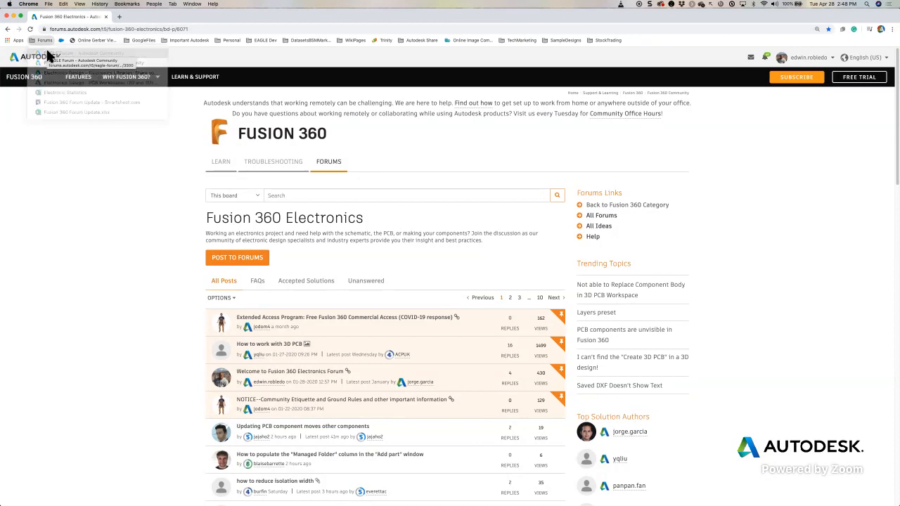